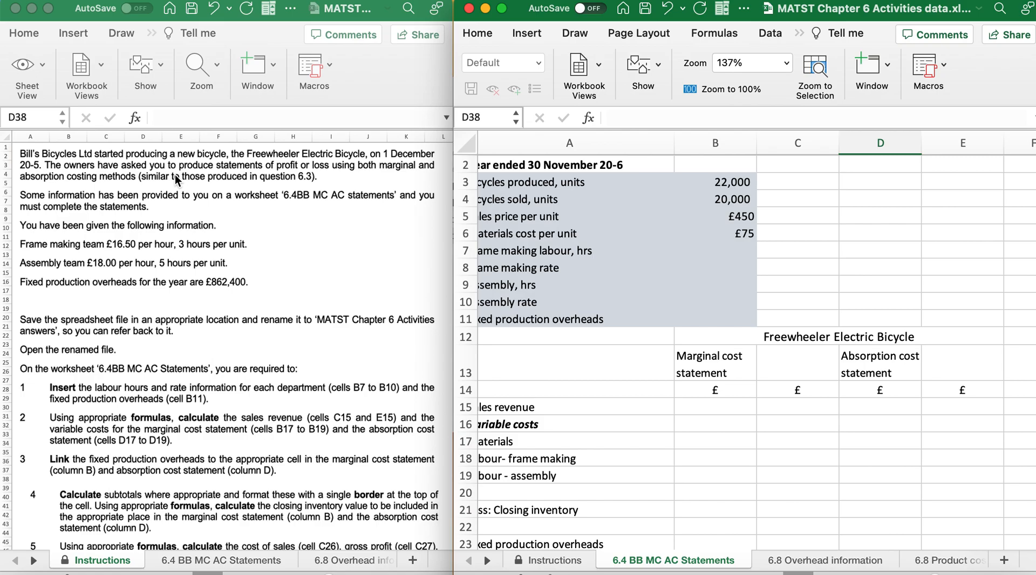
Read the Bill's Bicycles instructions, covering the labour and overhead information and the tasks required on the 6.4 statements worksheet.
scroll(232, 280, down, 2)
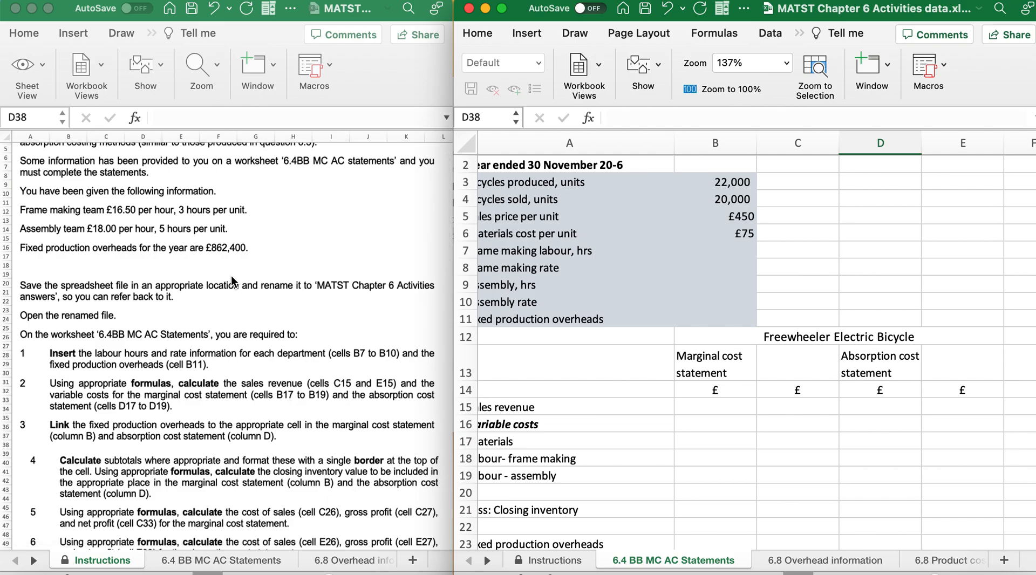
scroll(194, 287, down, 3)
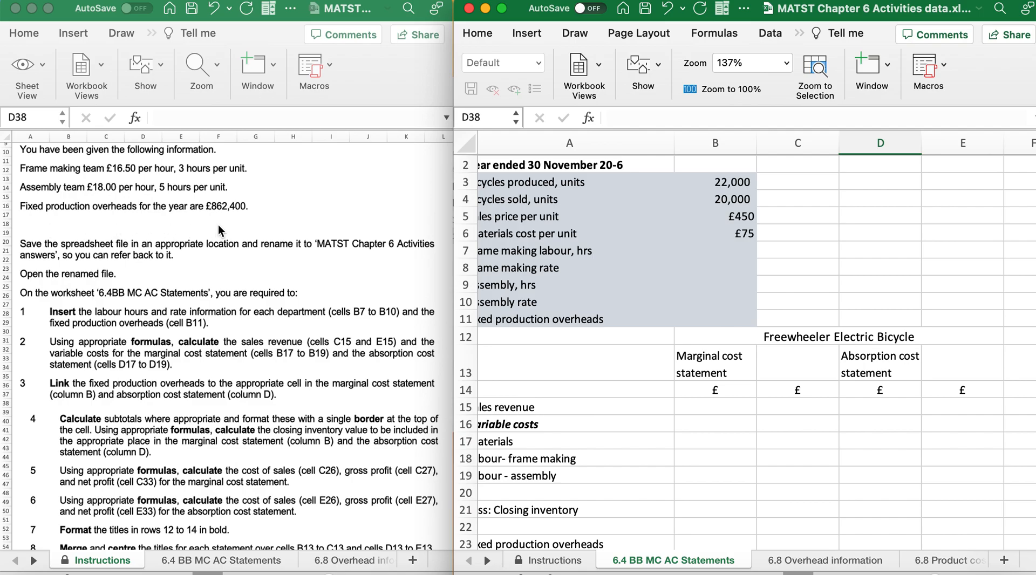
scroll(220, 230, down, 5)
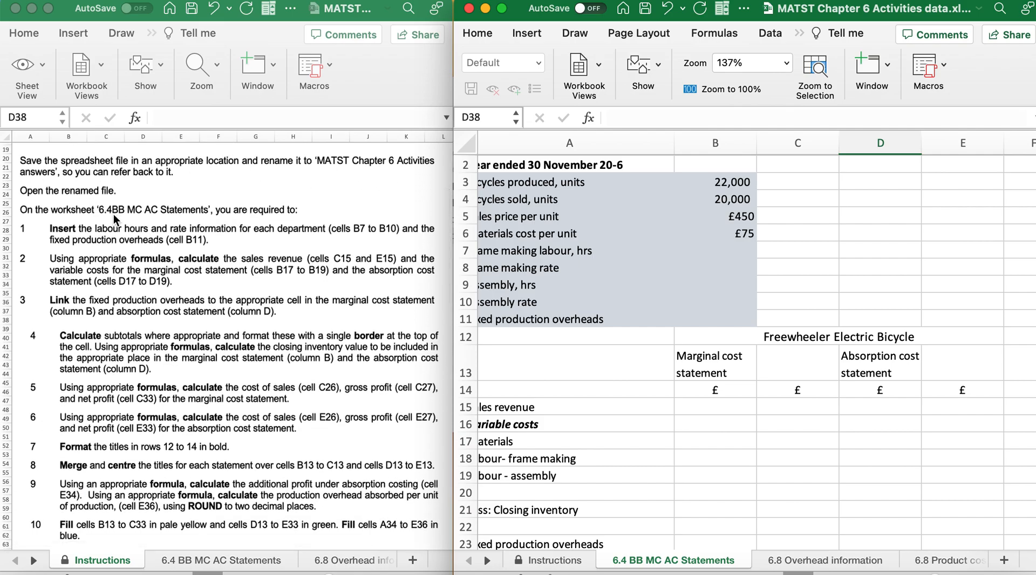
scroll(122, 294, down, 3)
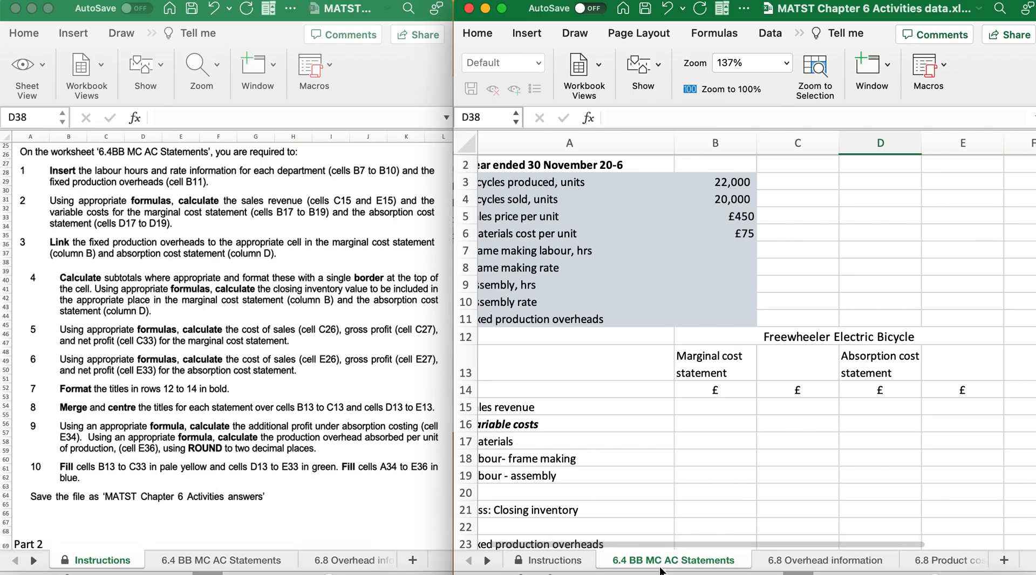
click(650, 427)
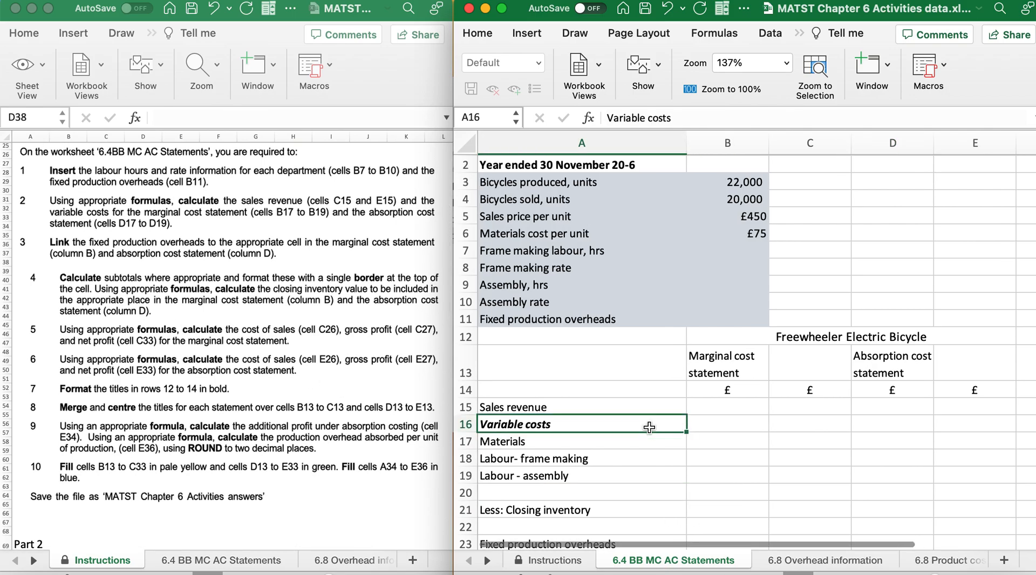
scroll(174, 333, down, 1)
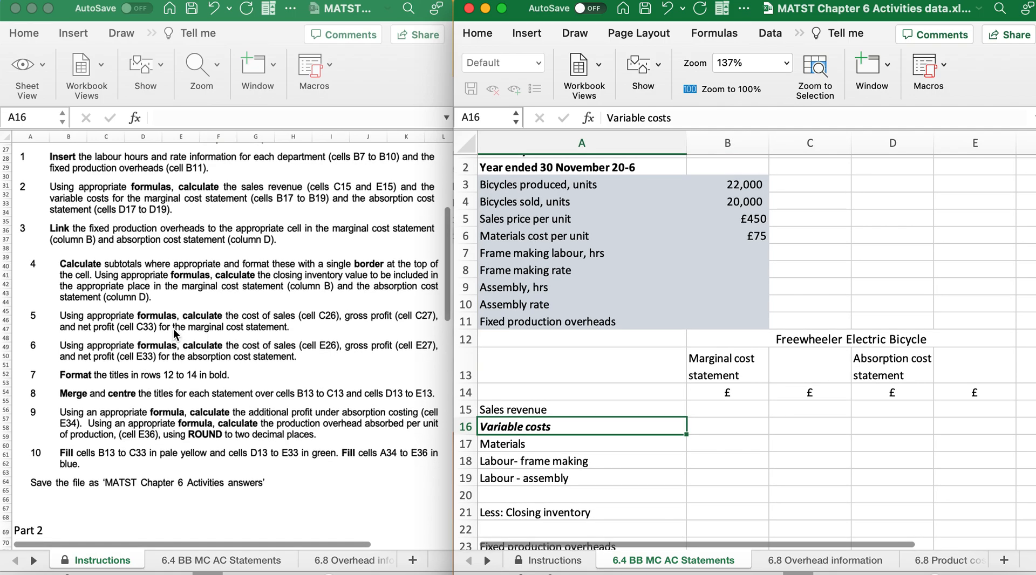
scroll(174, 333, down, 1)
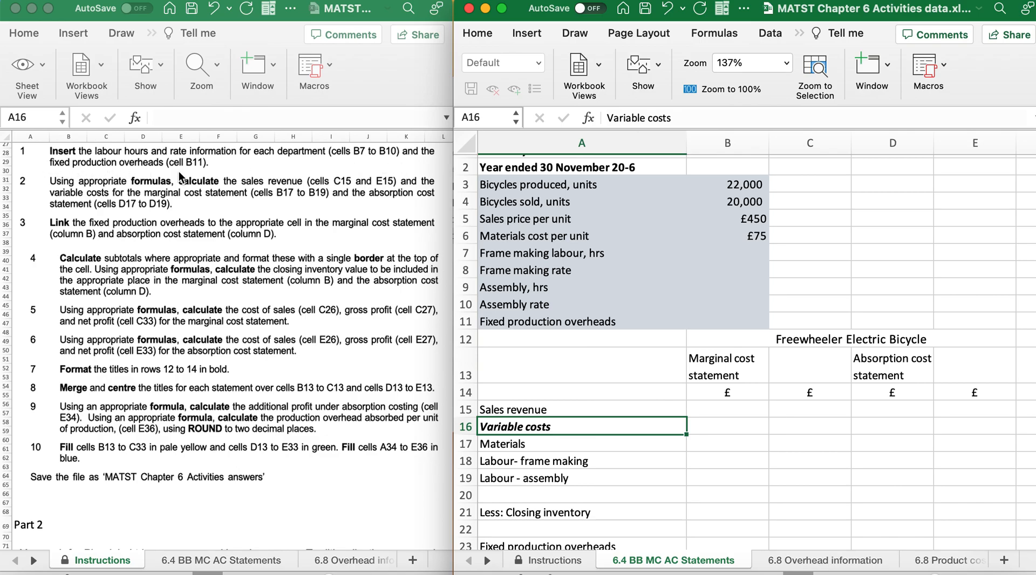
scroll(179, 170, up, 5)
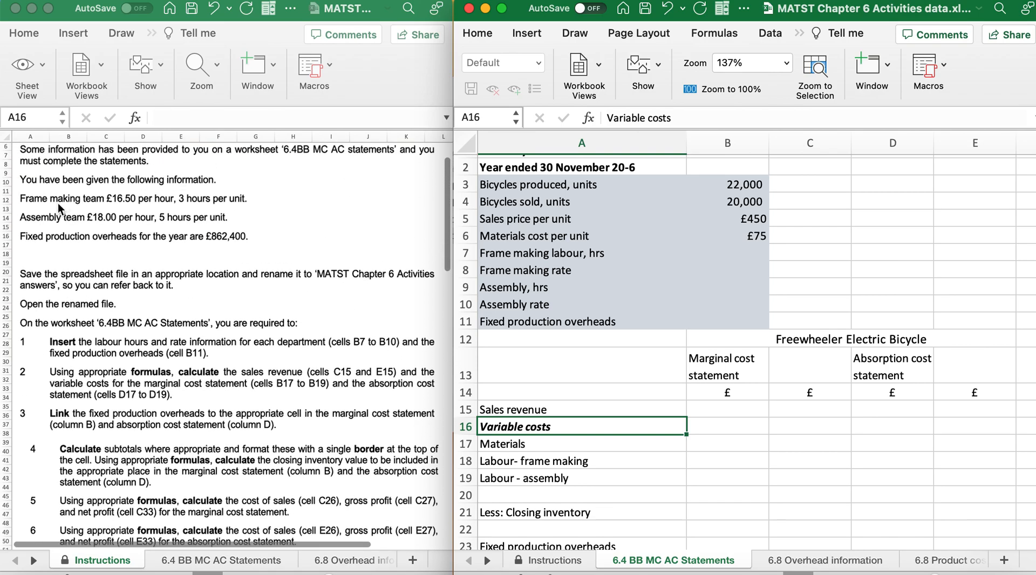
Enter 3 frame making labour hours in B7 and a frame making rate of 16.50 in B8.
click(741, 254)
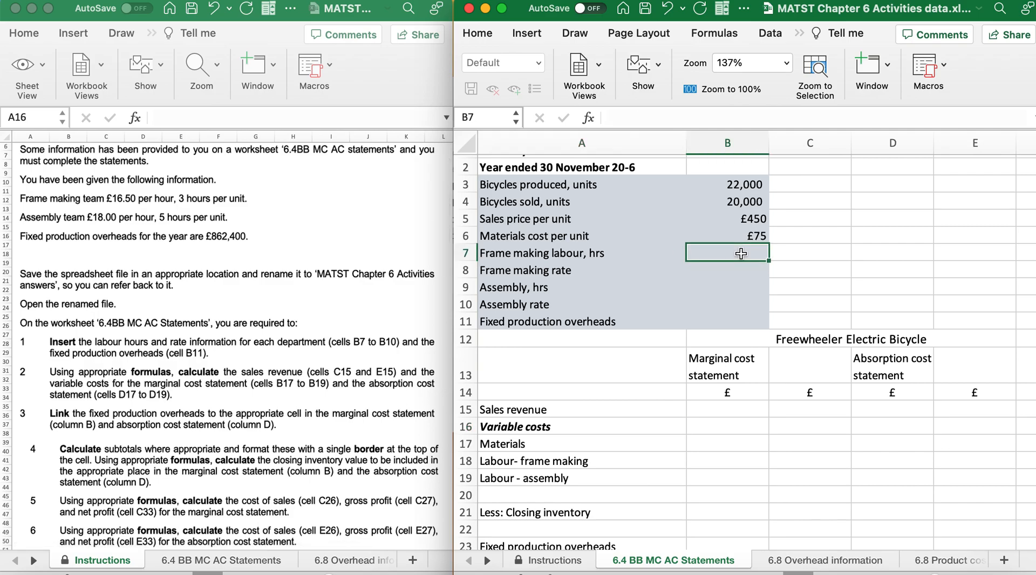
text(3)
key(Tab)
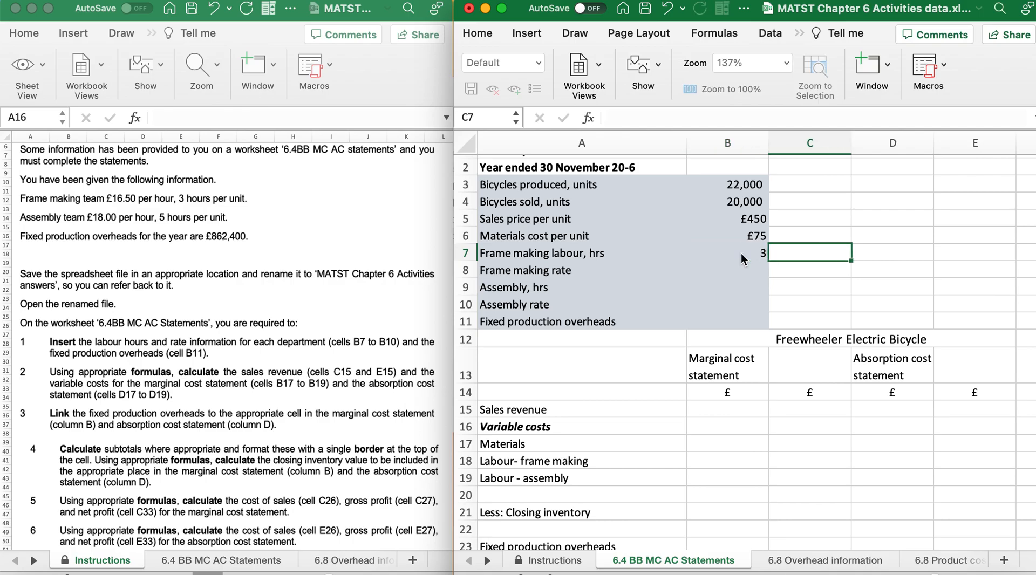
click(741, 257)
key(Return)
text(16.50)
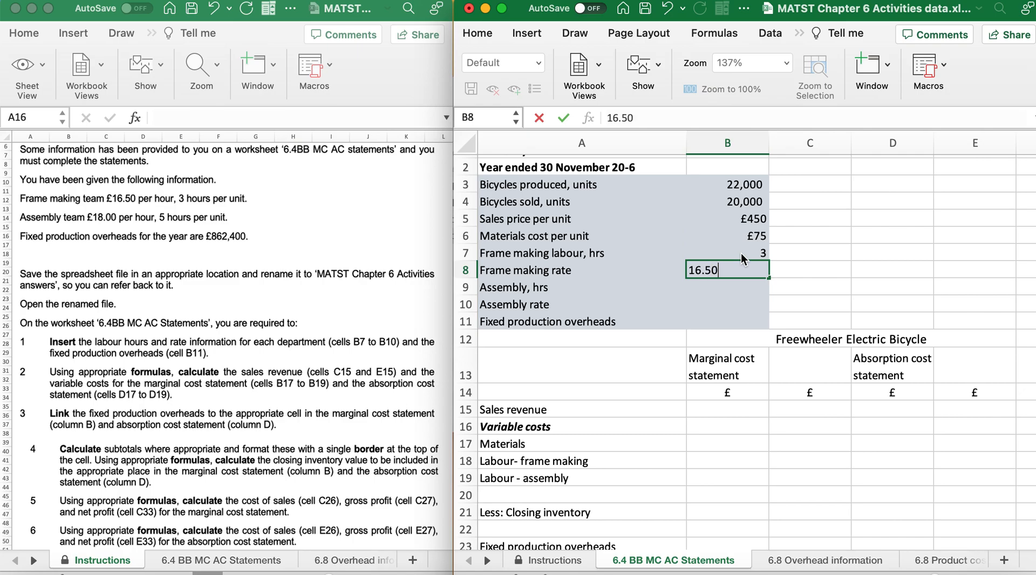
key(Return)
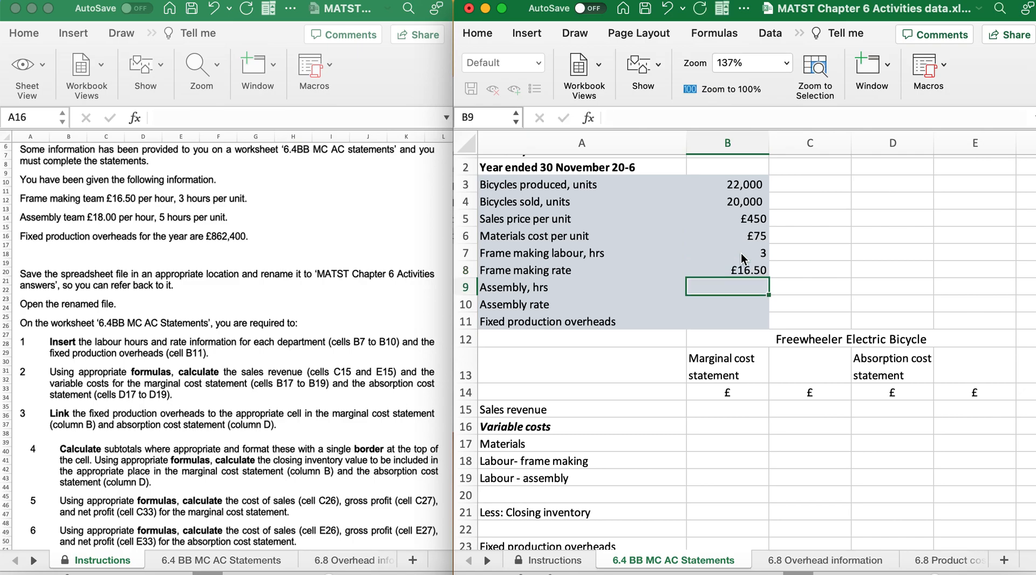
Enter 5 assembly hours in B9 and an assembly rate of 18 in B10.
text(5)
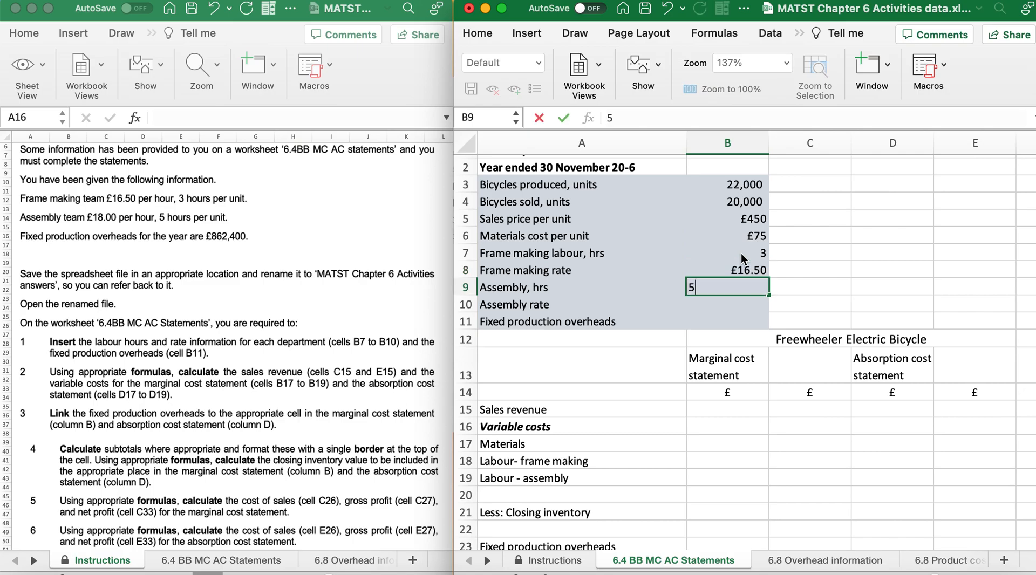
key(Return)
text(18)
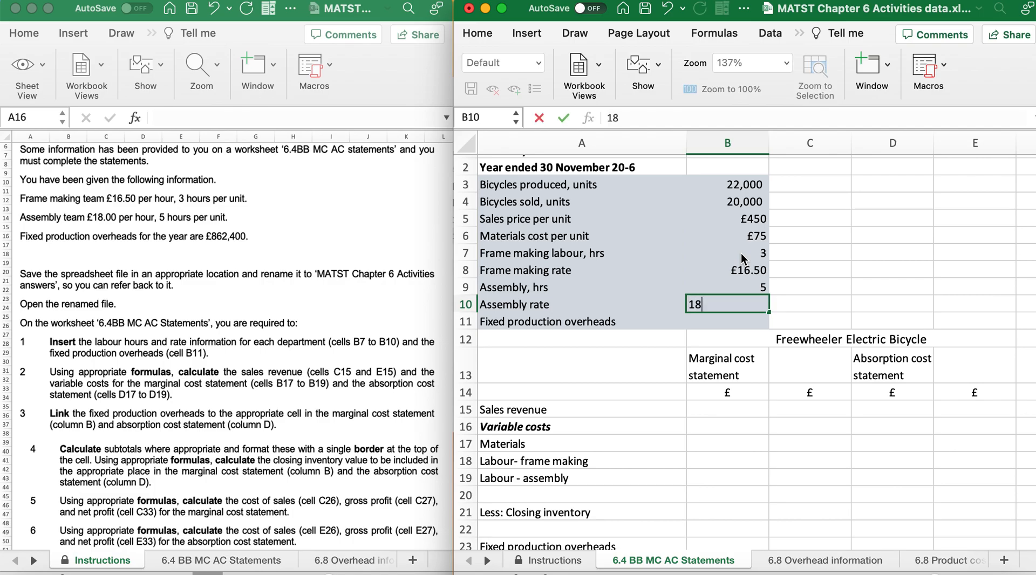
key(Return)
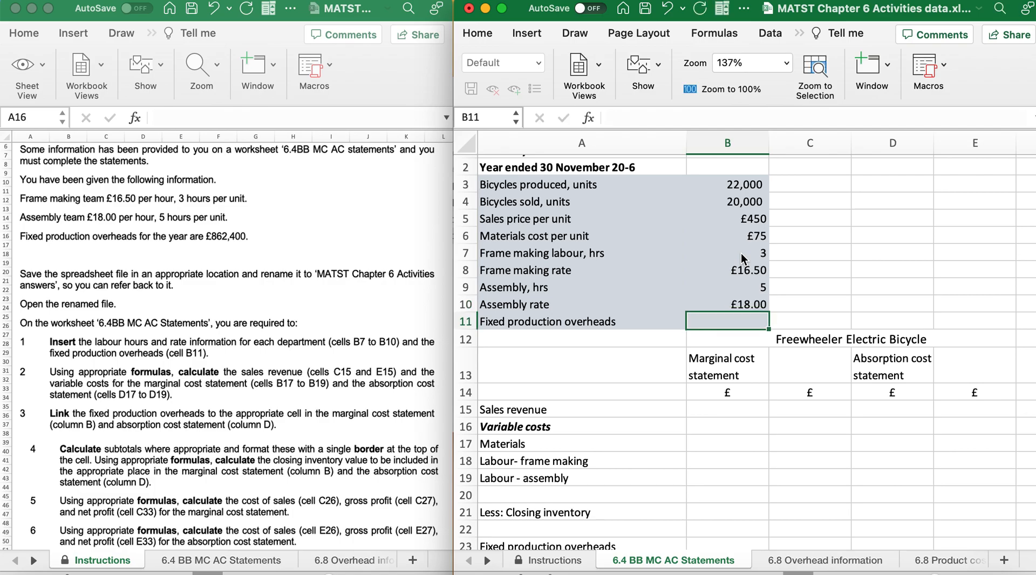
Enter fixed production overheads of 862,400 in B11.
text(862)
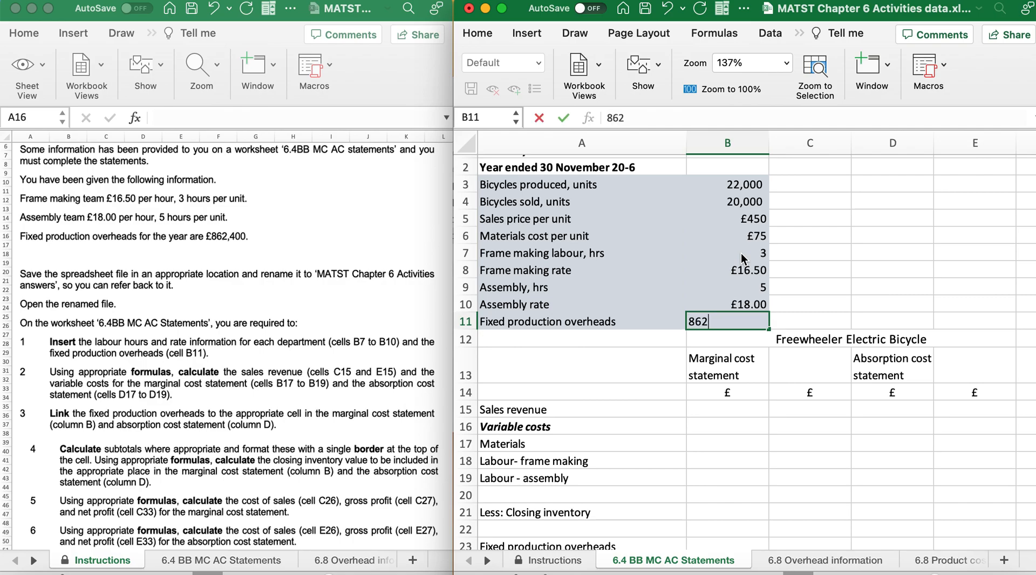
text(,400)
key(Return)
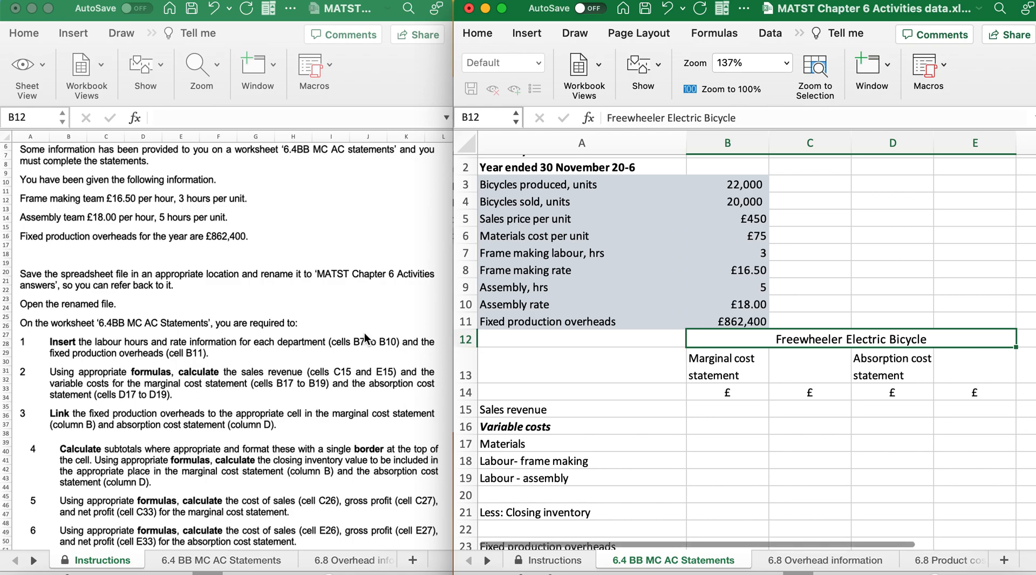
Calculate the marginal cost statement's sales revenue in C15 with =(B5*B4), sales price per unit times bicycles sold.
scroll(364, 332, down, 5)
scroll(364, 332, up, 1)
scroll(364, 332, down, 2)
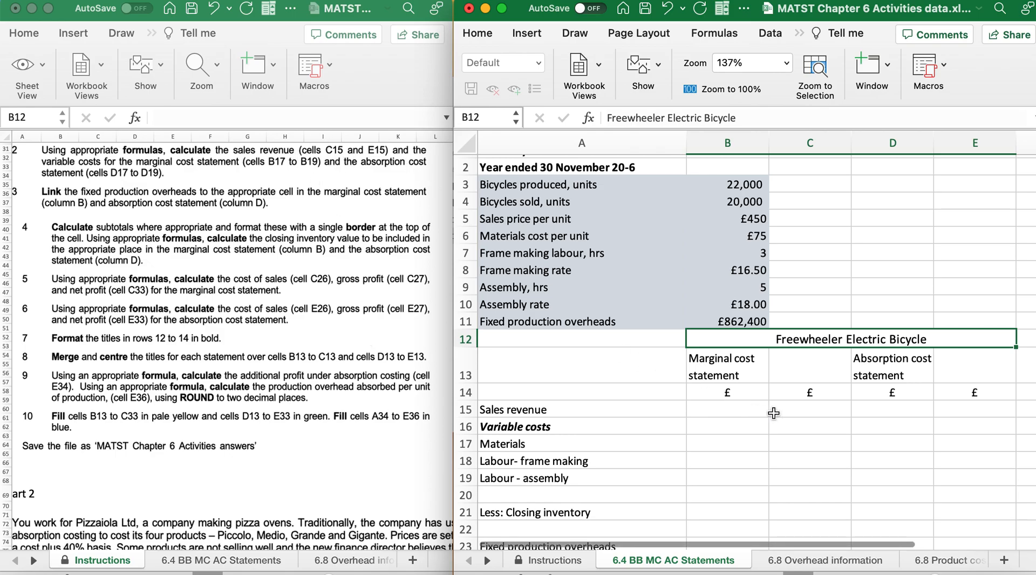
click(781, 413)
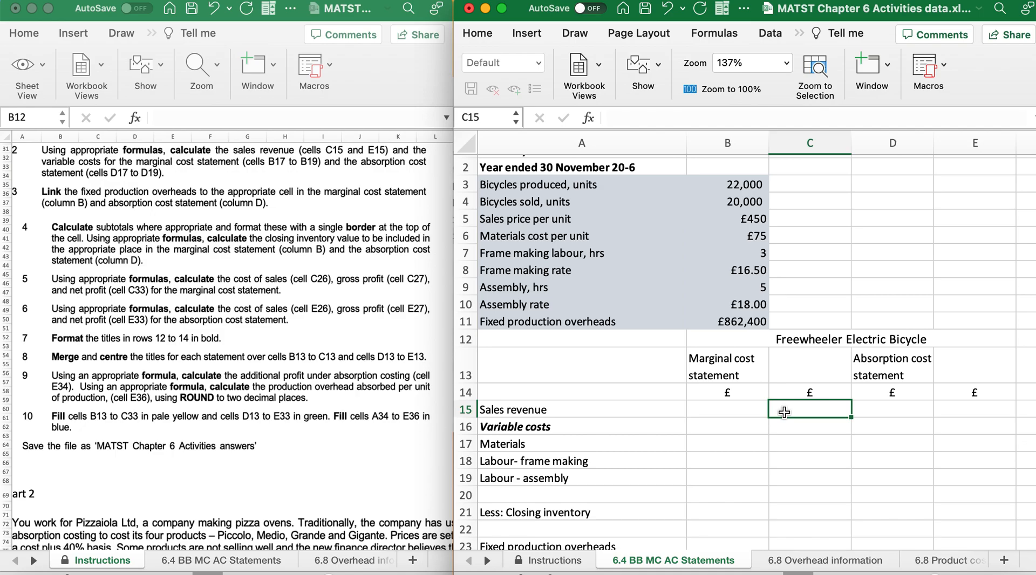
text(=()
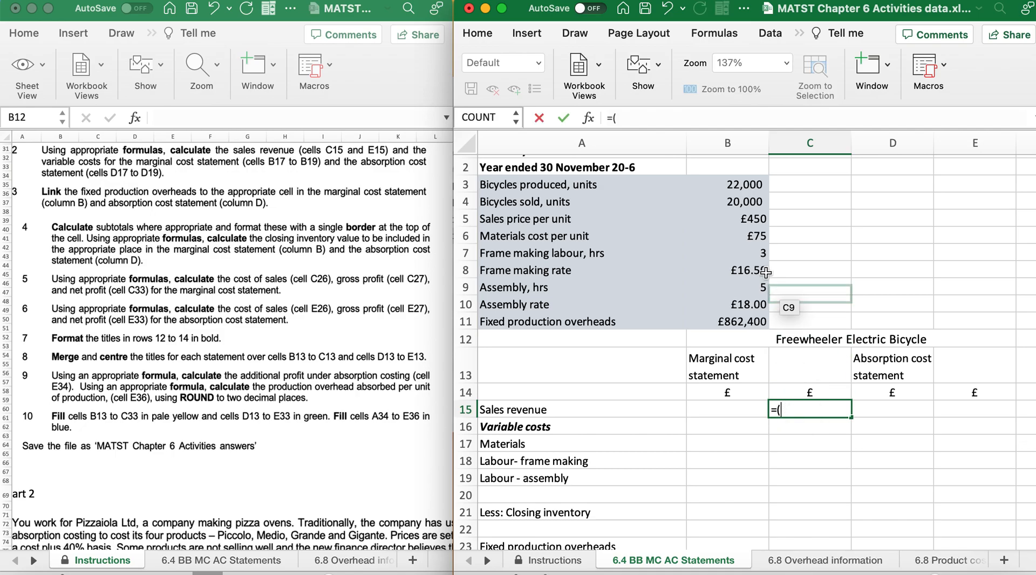
click(744, 219)
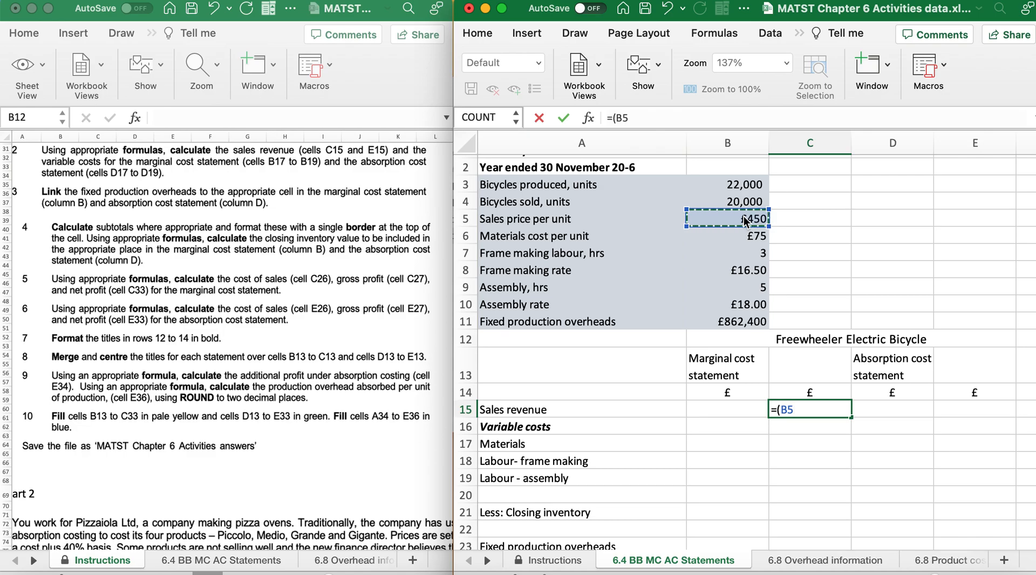
text(*)
click(740, 200)
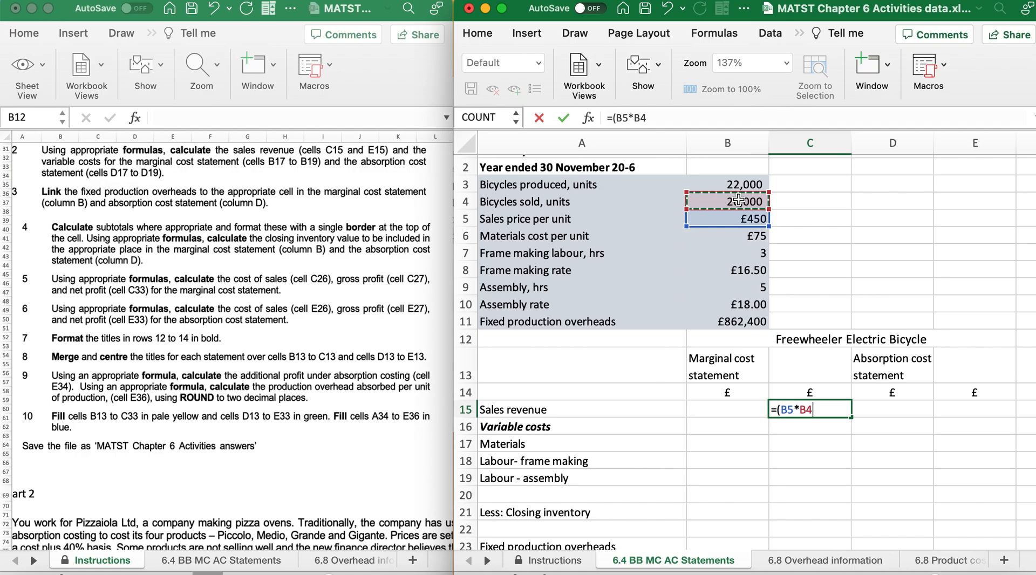
text())
key(Return)
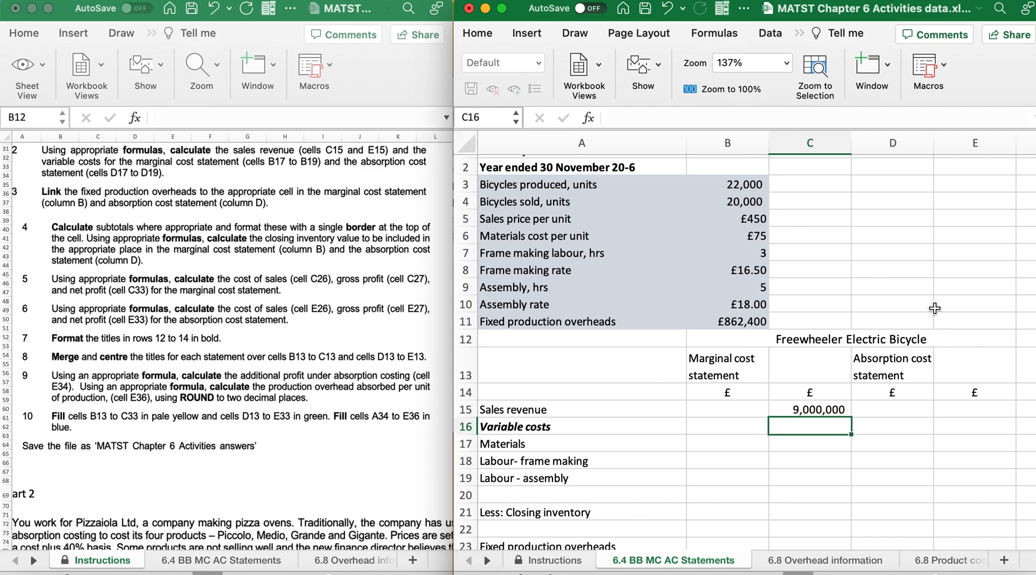
Calculate the absorption cost statement's sales revenue in E15 with the formula =(B5*B4).
click(964, 407)
text(=()
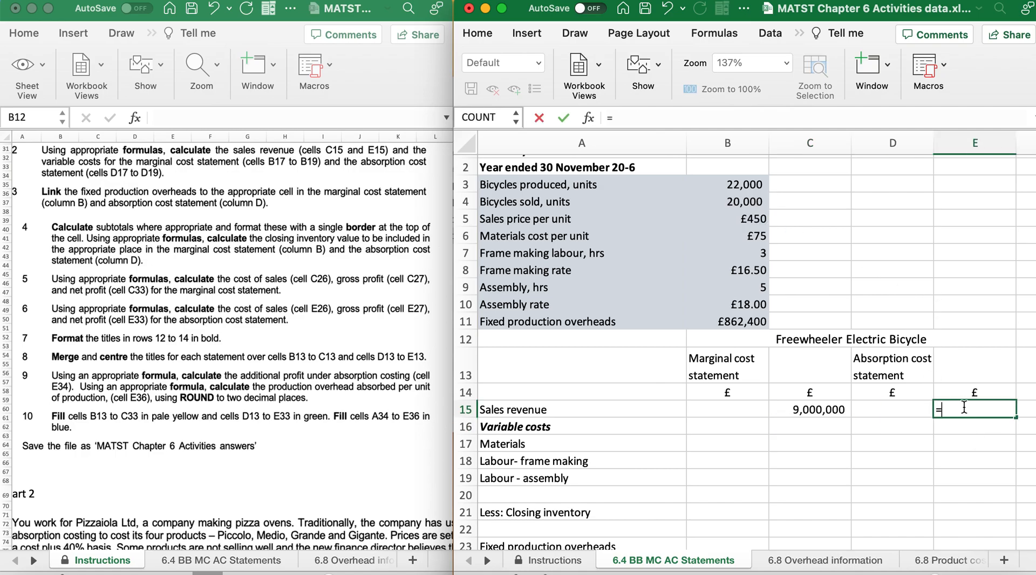
click(750, 223)
text(*)
click(740, 204)
text())
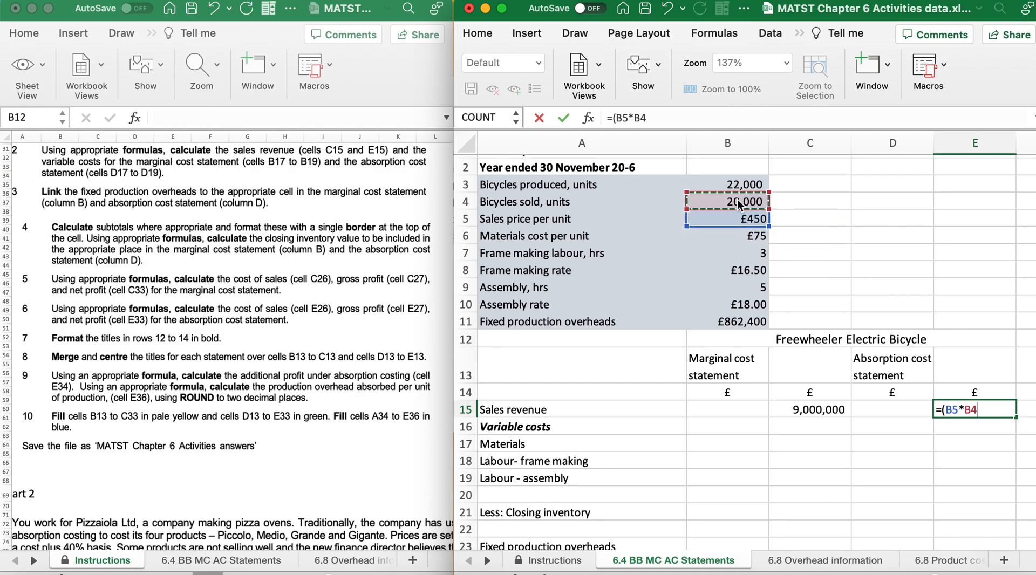
key(Return)
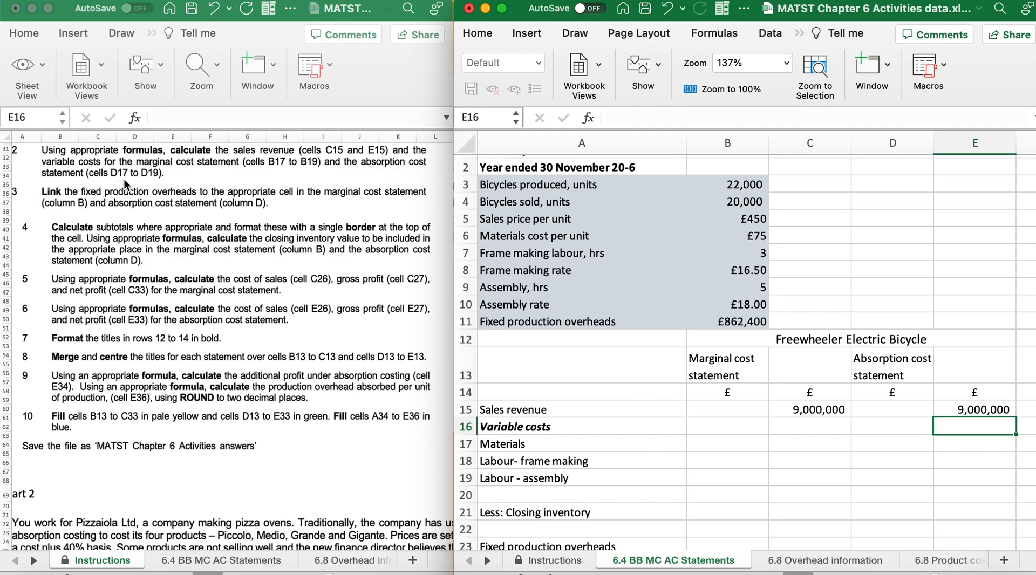
Calculate the marginal statement's materials cost in B17 with =(B6*B3), materials cost per unit times bicycles produced.
click(710, 443)
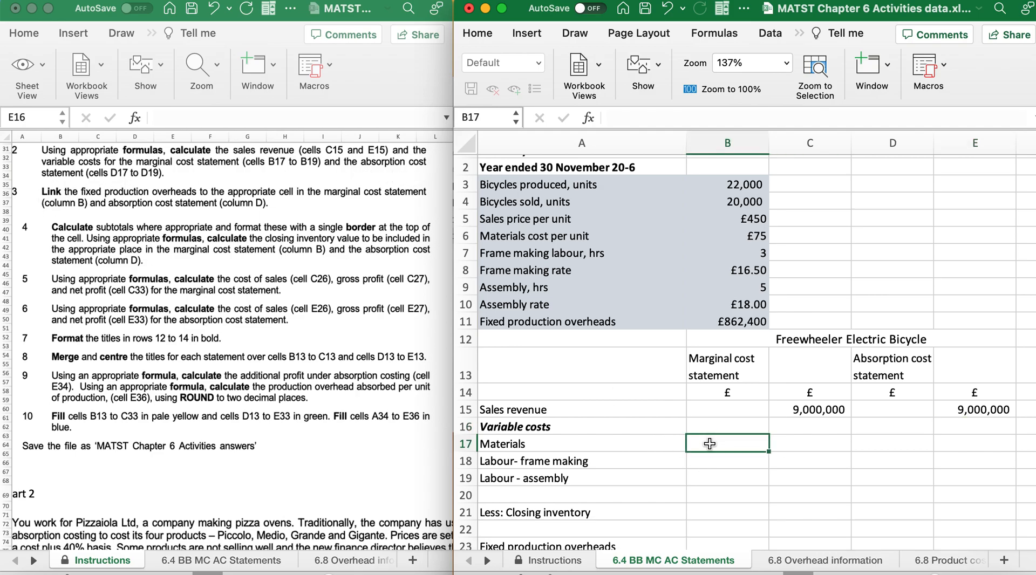
text(=()
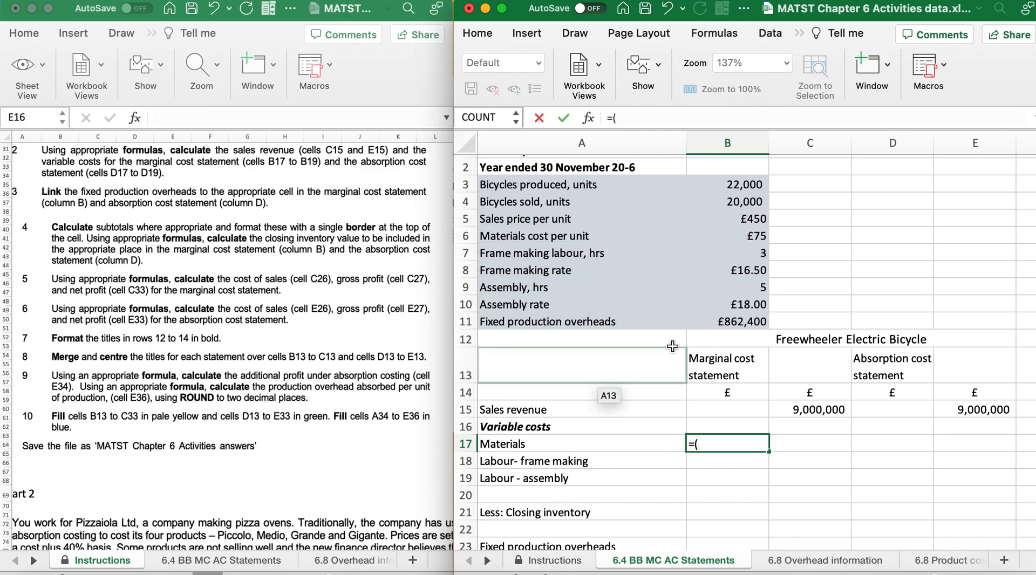
click(739, 239)
text(*)
click(734, 185)
text())
key(Return)
Calculate the marginal statement's frame making labour in B18 with =(B7*B8)*B3, hours times rate times bicycles produced.
text(=)
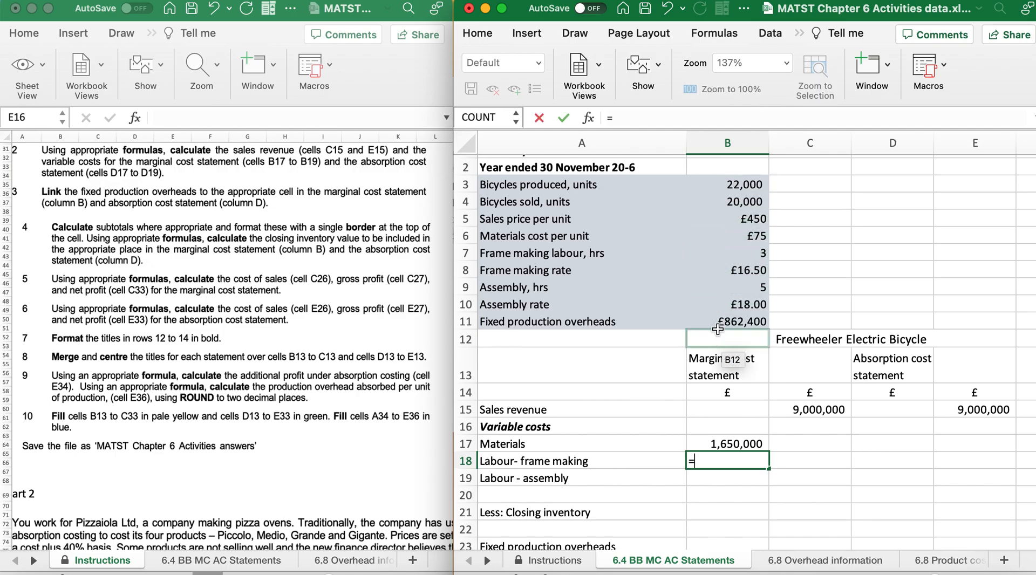
text(()
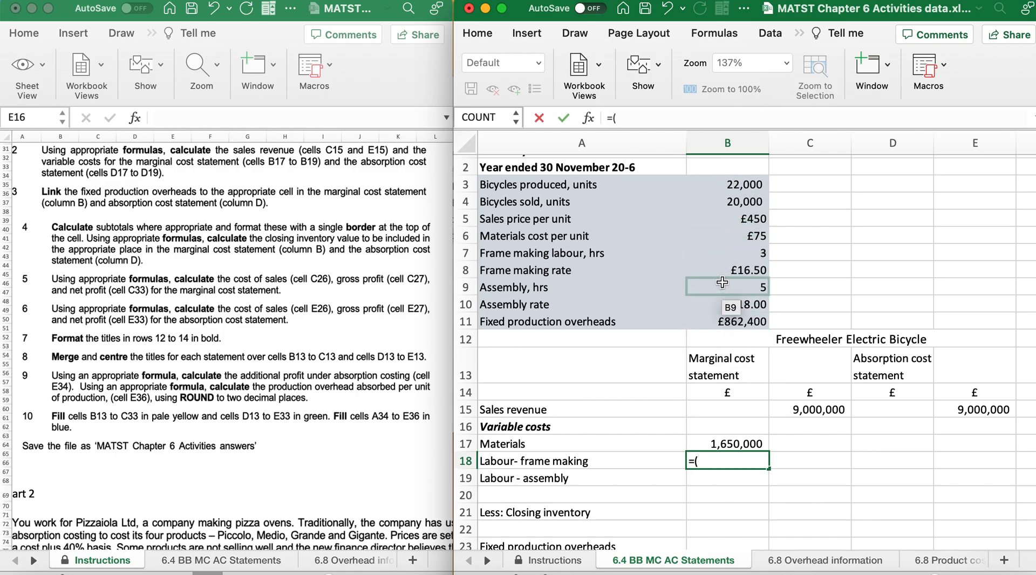
click(727, 254)
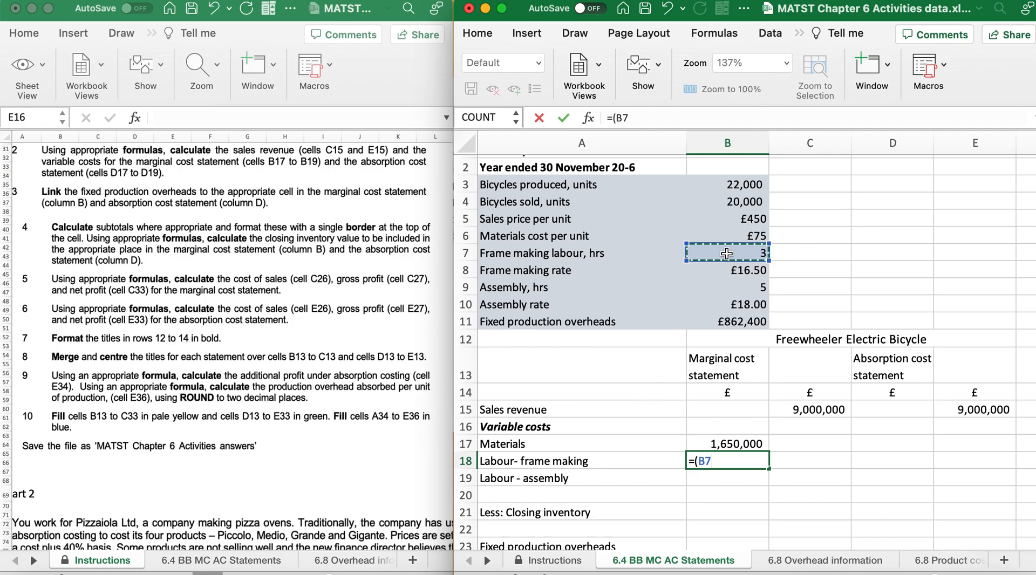
text(*)
click(725, 271)
text(()
key(BackSpace)
text()*)
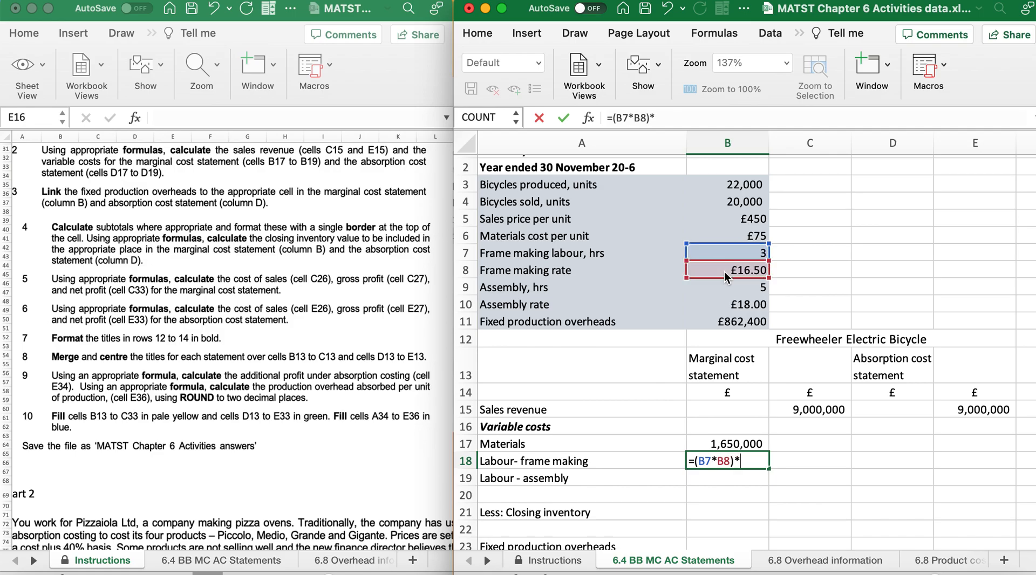
click(718, 189)
key(Return)
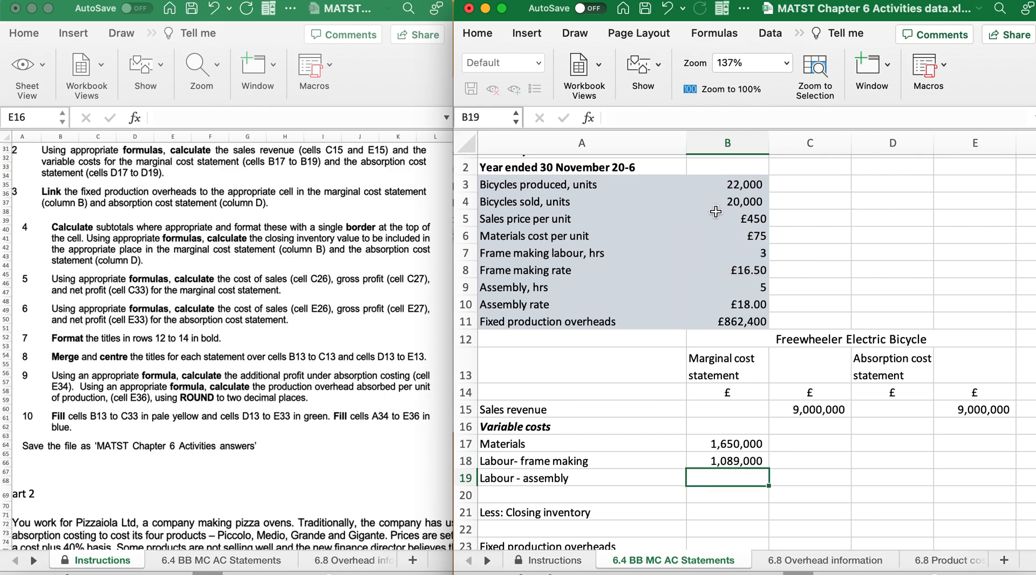
Calculate the marginal statement's assembly labour in B19 with =(B9*B10)*B3, hours times rate times bicycles produced.
text(=()
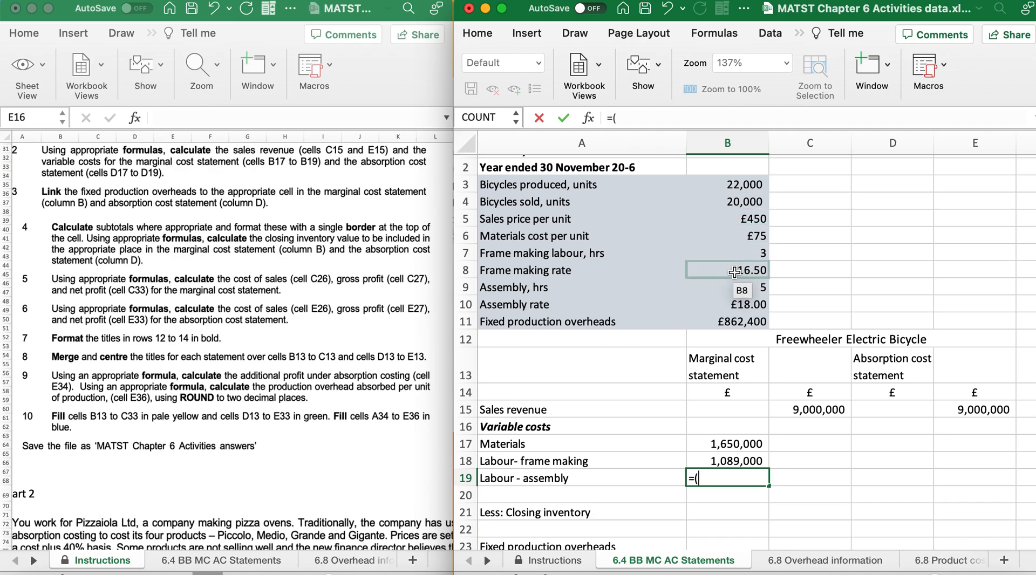
click(738, 285)
text(*)
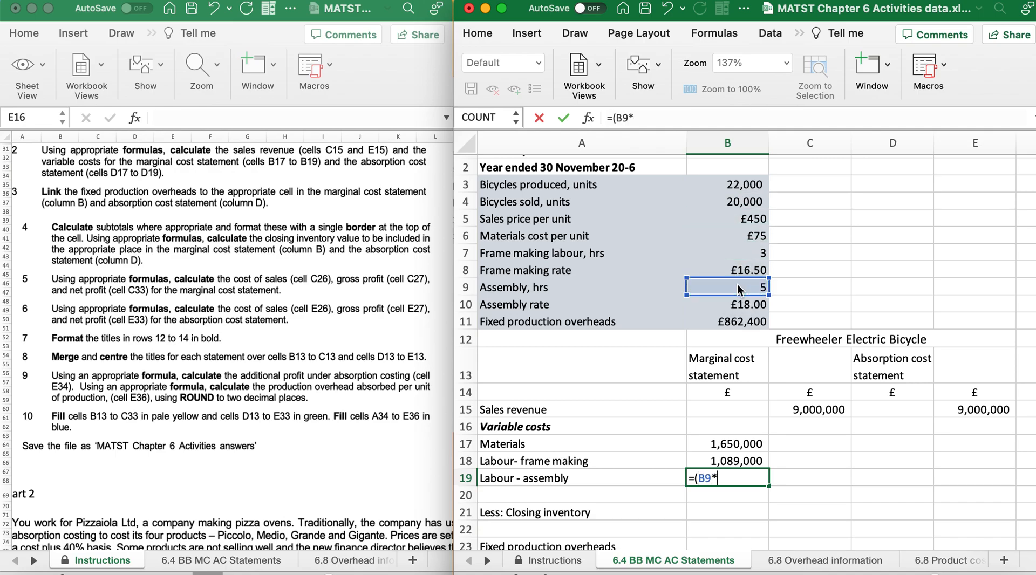
click(733, 306)
text()*)
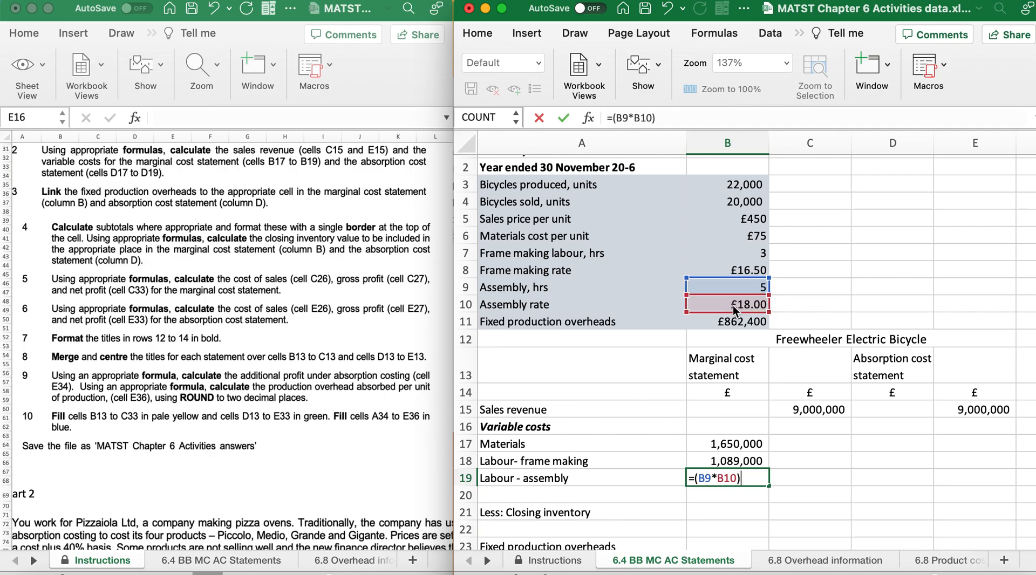
click(720, 188)
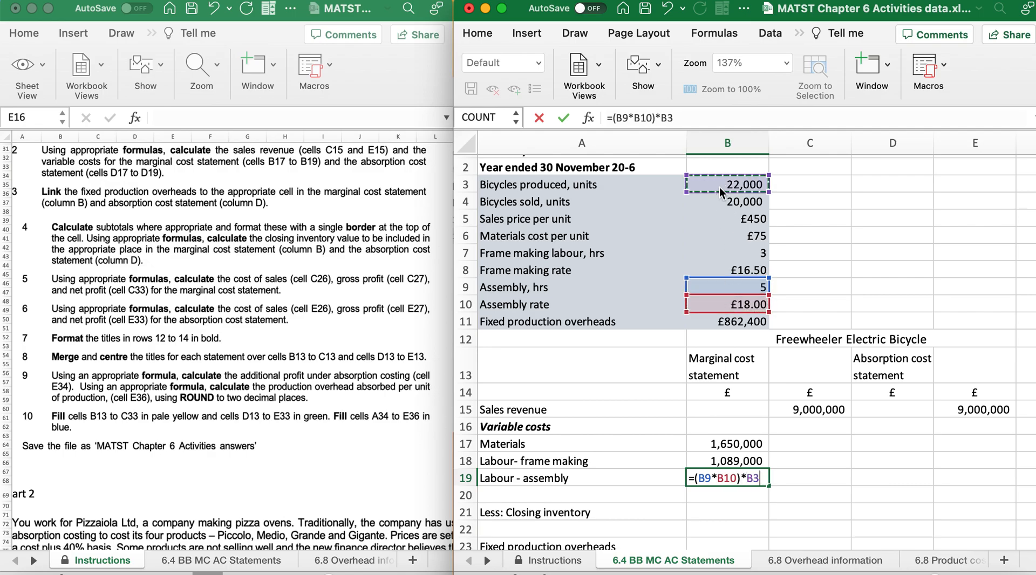
key(Return)
Calculate the absorption statement's materials cost in D17 with =(B6*B3), materials cost per unit times bicycles produced.
click(892, 444)
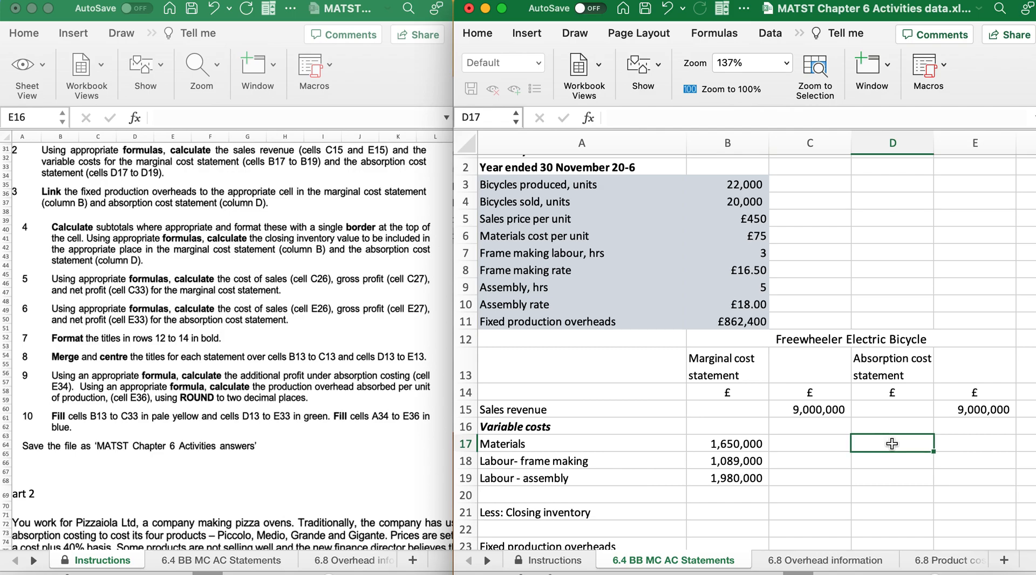
text(=)
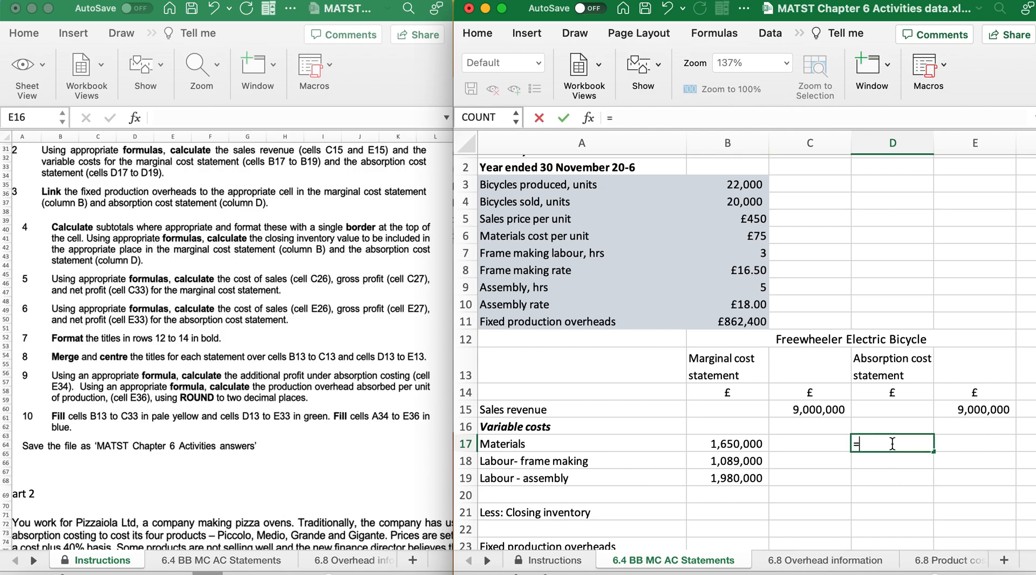
text(()
click(717, 238)
text(*)
click(716, 185)
text())
key(Return)
Calculate the absorption statement's frame making labour in D18 with the formula =(B7*B8)*B3.
text(=)
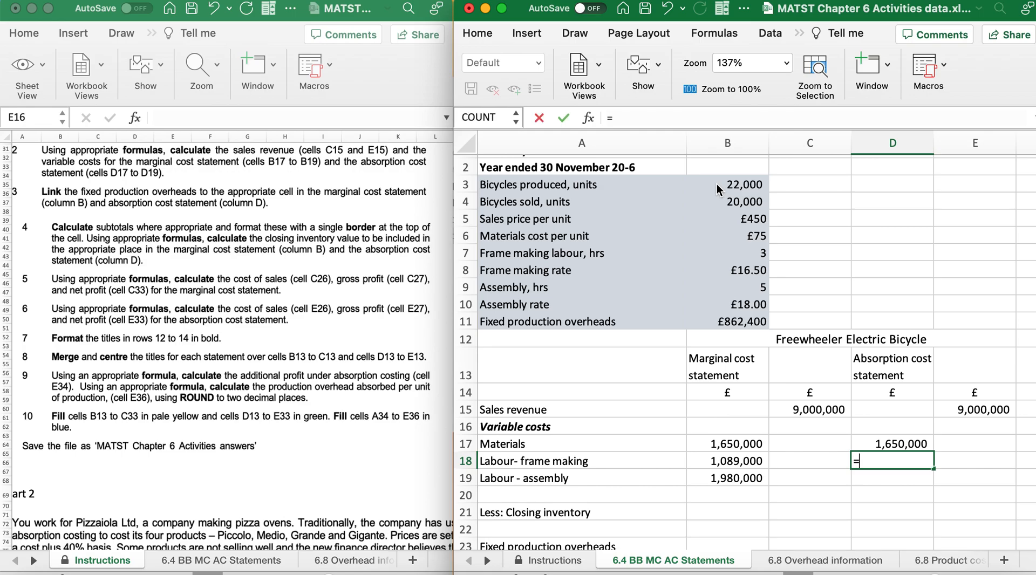
text(()
click(739, 252)
text(*)
click(736, 273)
text()*)
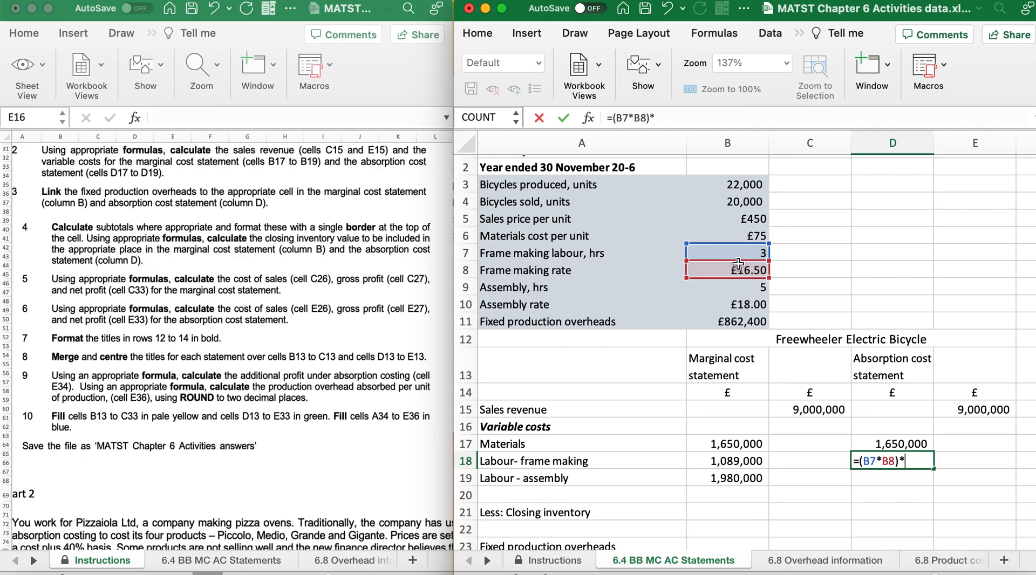
click(723, 188)
key(Return)
Calculate the absorption statement's assembly labour in D19 with the formula =(B9*B10)*B3.
text(=()
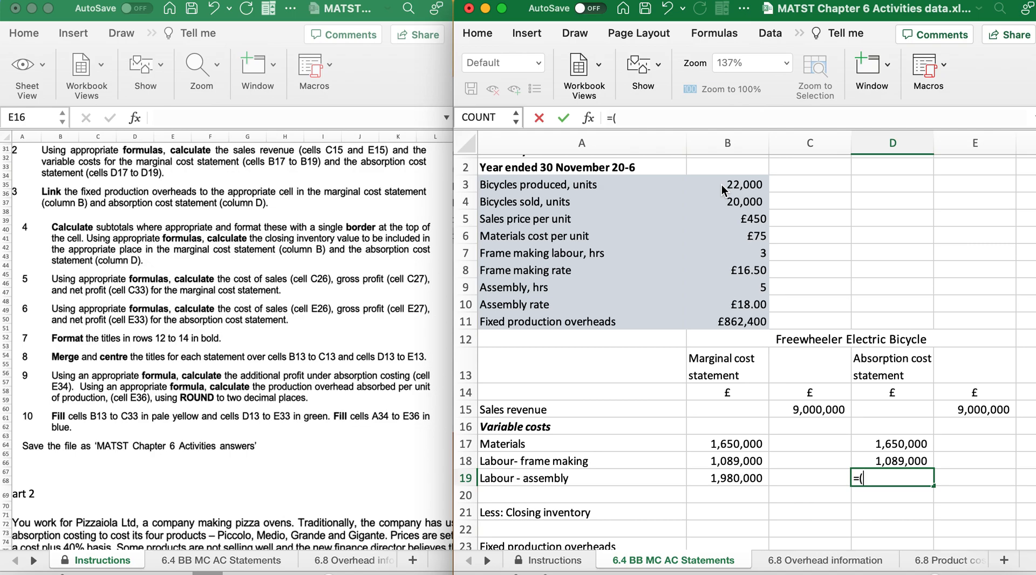
click(734, 289)
text(*)
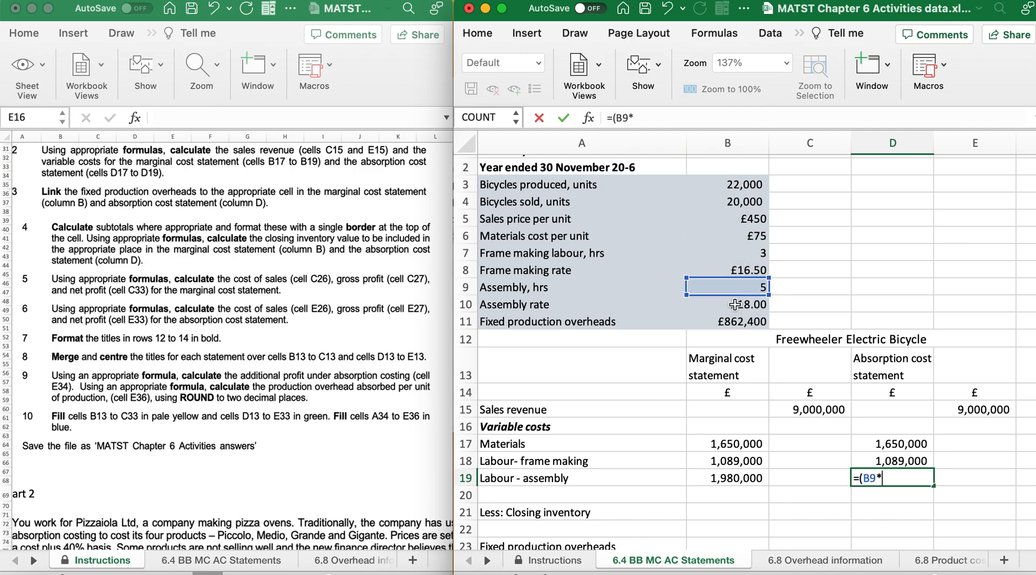
click(736, 307)
text())
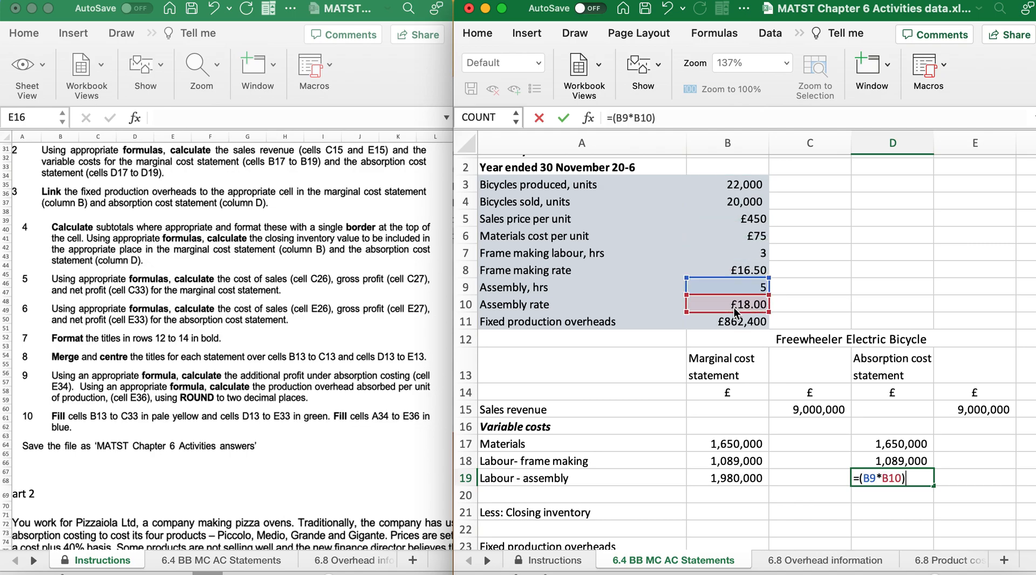
text(*)
click(719, 187)
key(Return)
drag(734, 410, 964, 477)
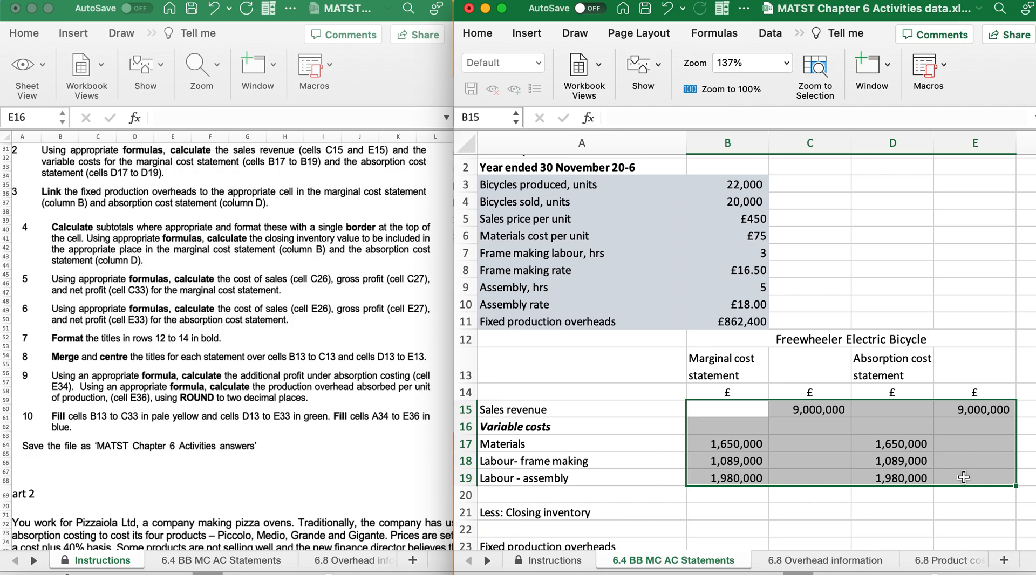
Link the marginal statement's fixed production overheads in B23 to the source figure with =B11.
scroll(272, 384, down, 2)
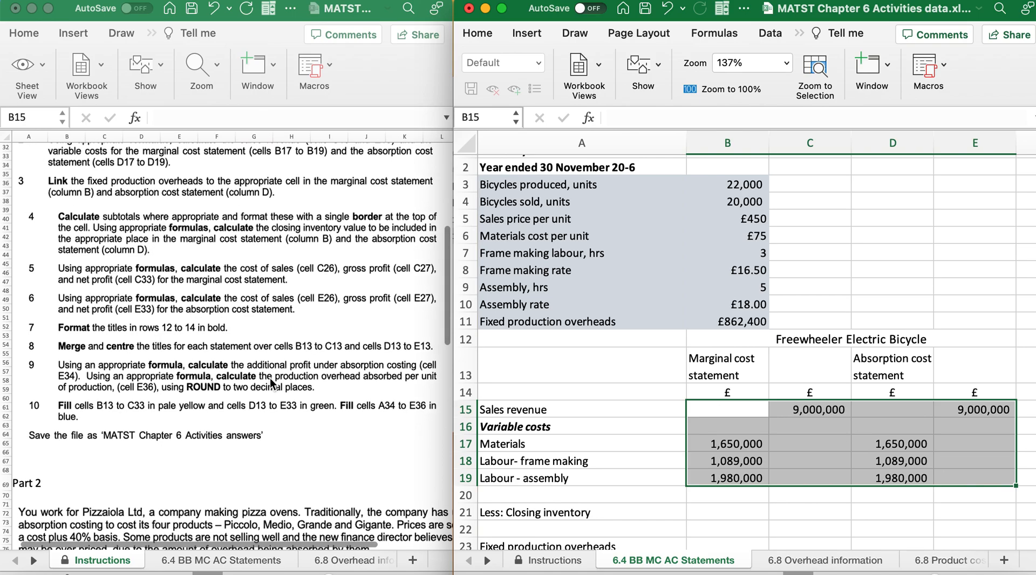
scroll(273, 383, down, 2)
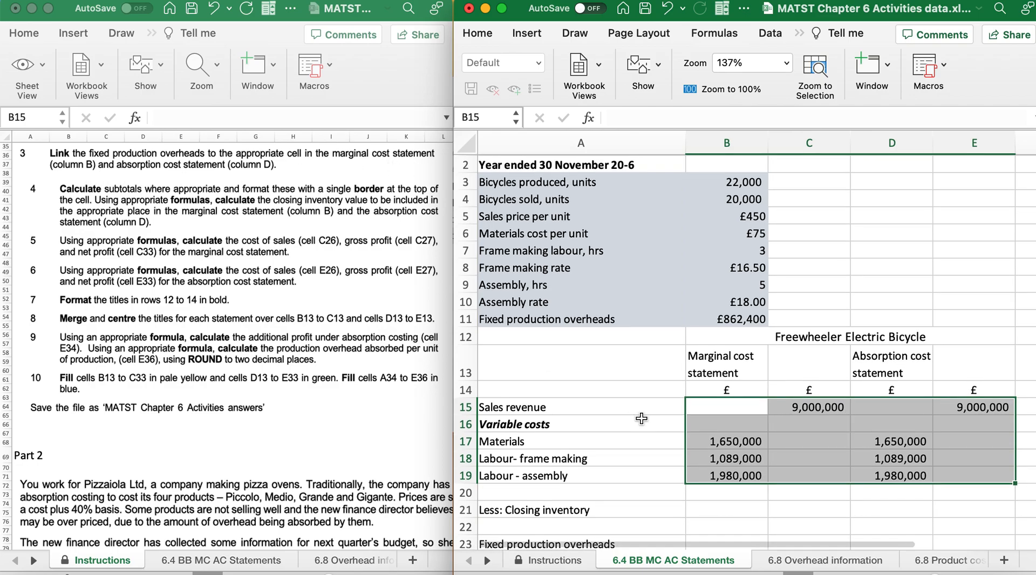
scroll(642, 419, down, 2)
click(727, 515)
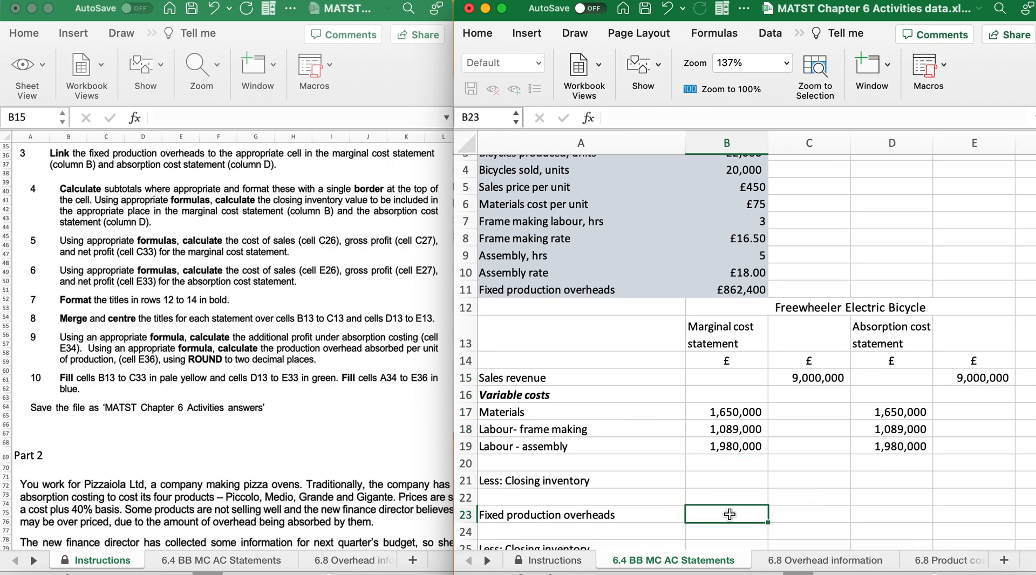
text(=)
click(723, 290)
key(Return)
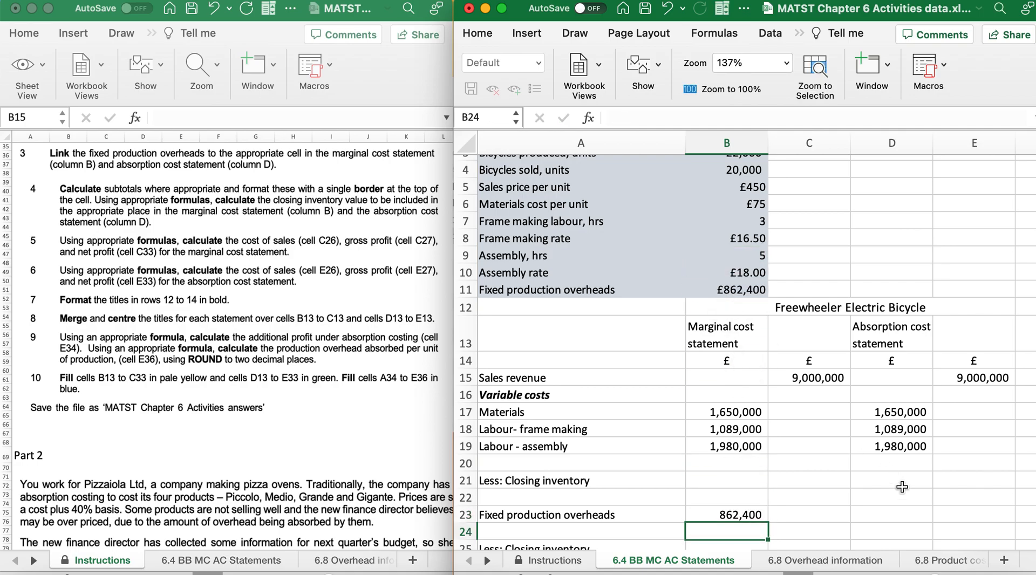
Link the absorption statement's fixed production overheads in D23 to the source figure in B11.
click(900, 513)
text(=)
click(718, 292)
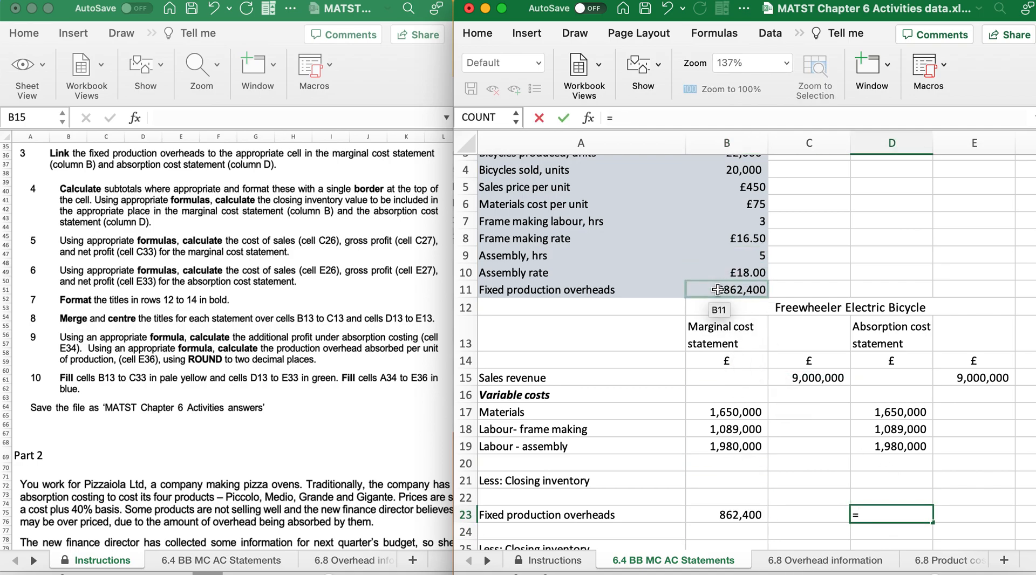
key(Return)
Subtotal the marginal statement's variable costs B17:B19 in B20 with AutoSum.
scroll(336, 368, down, 3)
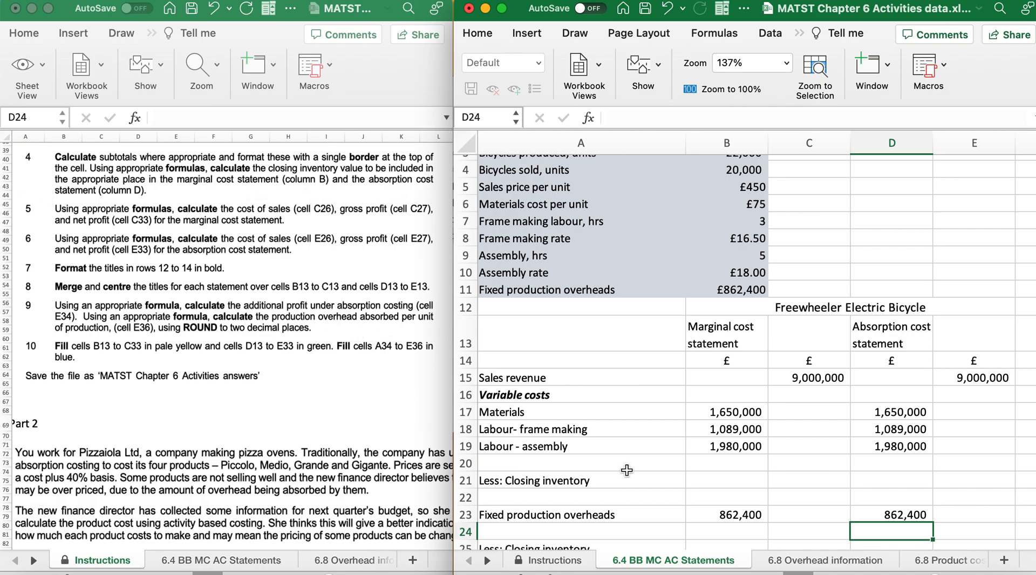
click(711, 463)
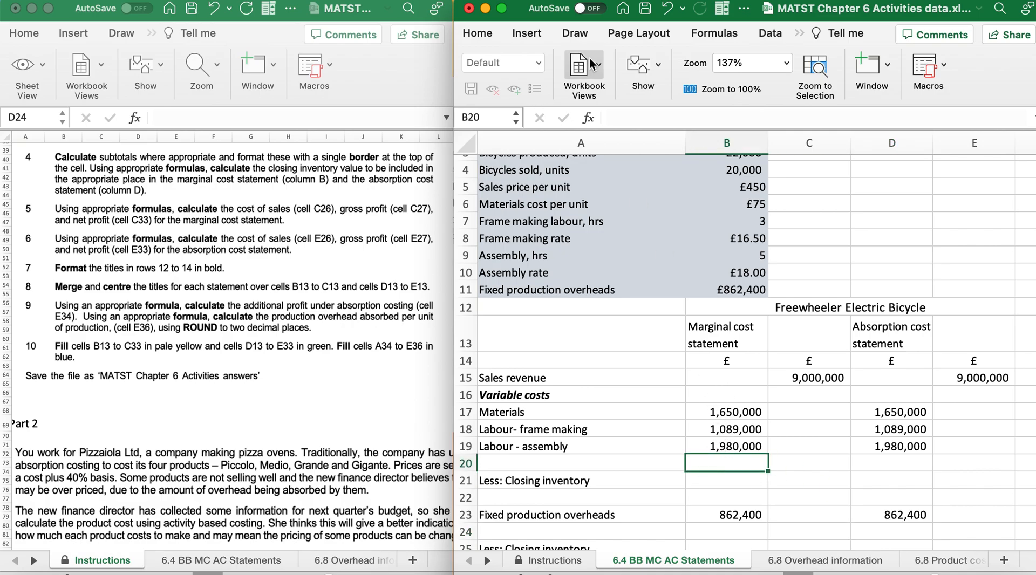
click(714, 32)
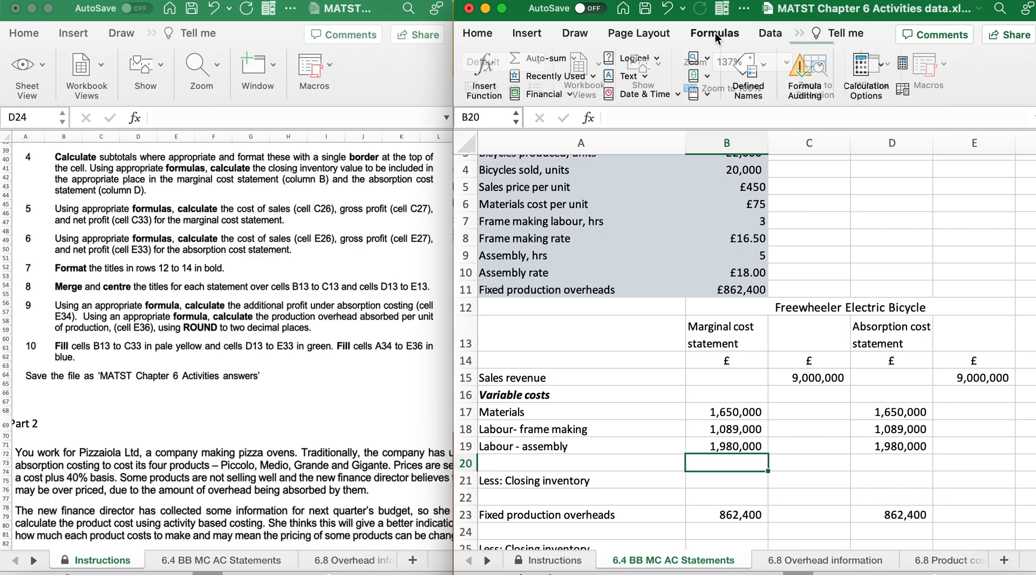
click(528, 57)
key(Return)
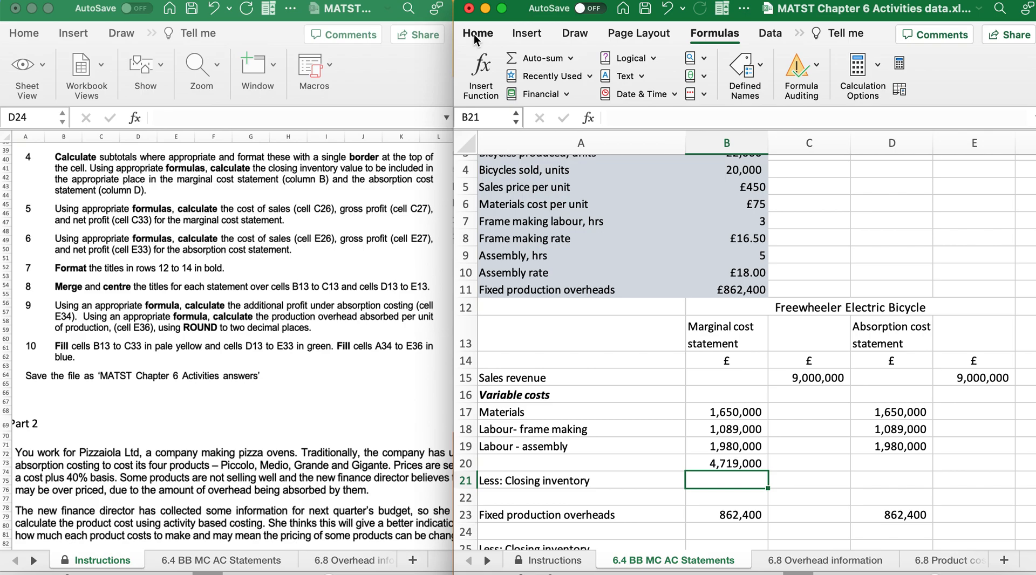
click(474, 34)
click(543, 77)
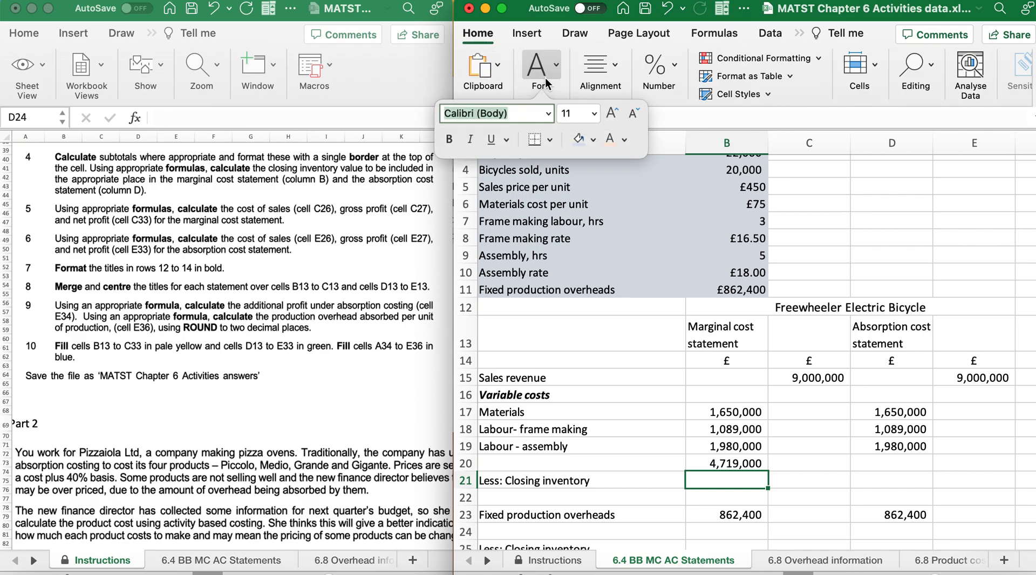
click(549, 140)
click(558, 200)
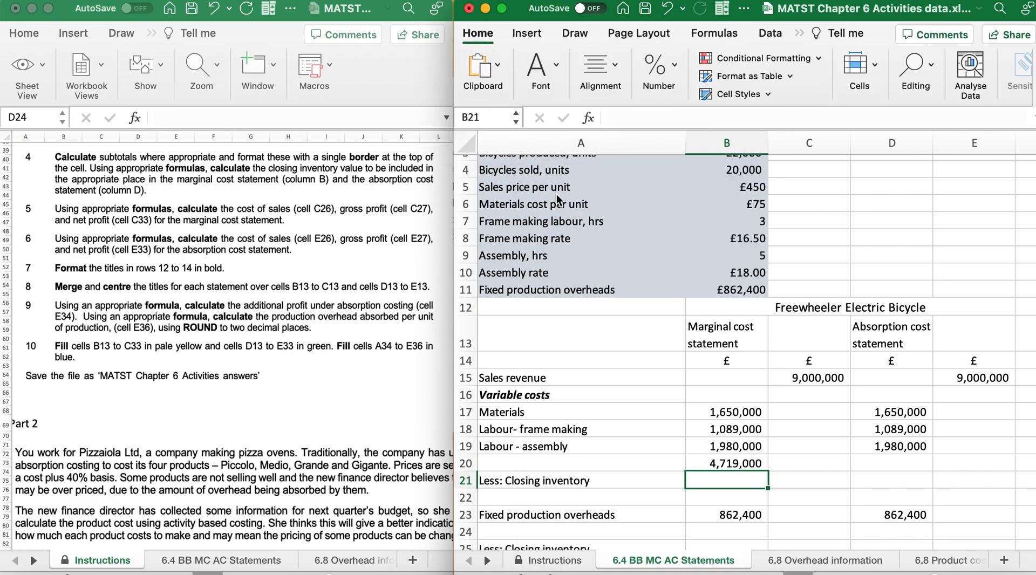
click(703, 497)
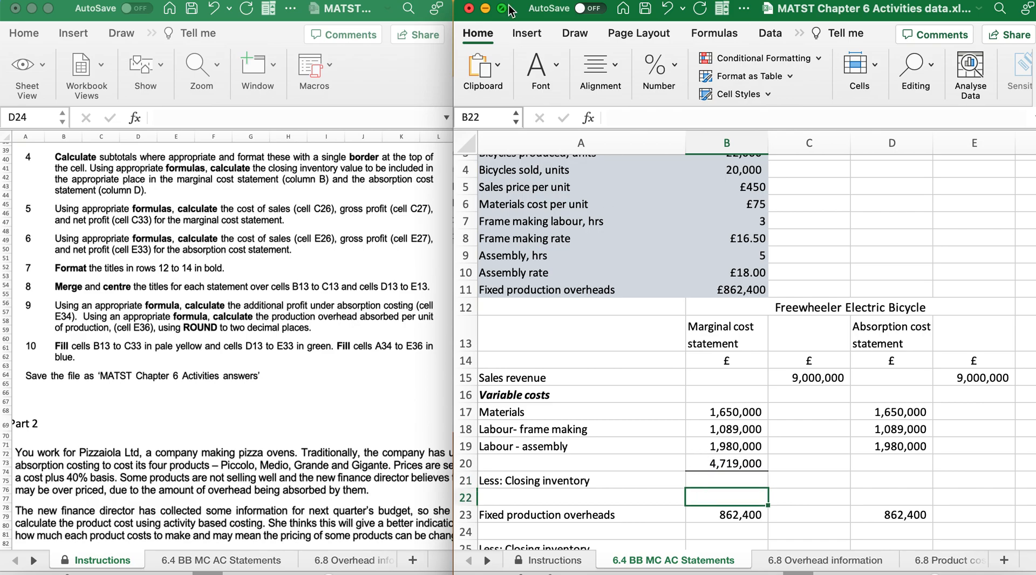
key(super+z)
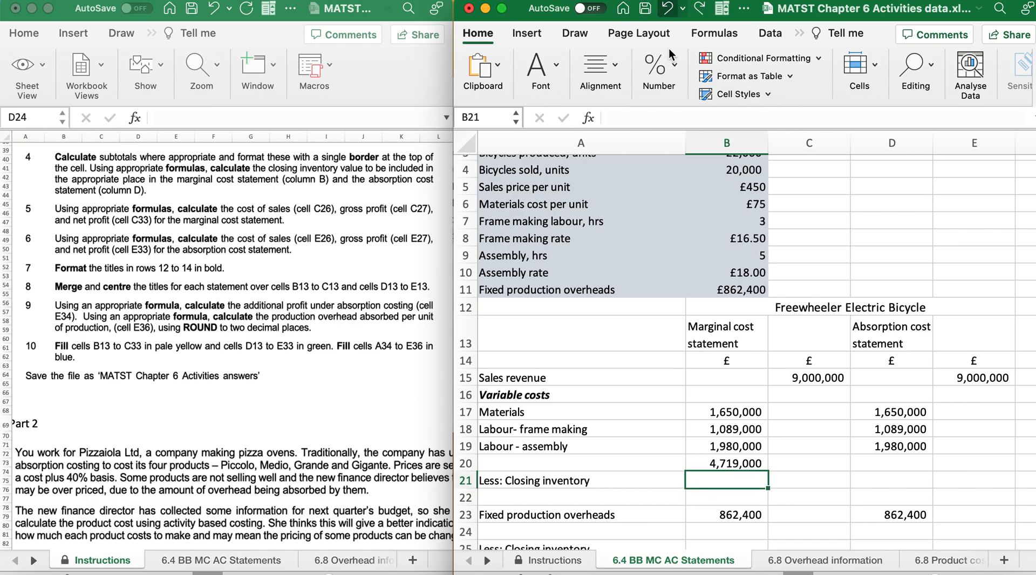
Add a single top border to the marginal statement's variable cost subtotal in B20.
click(712, 465)
click(556, 65)
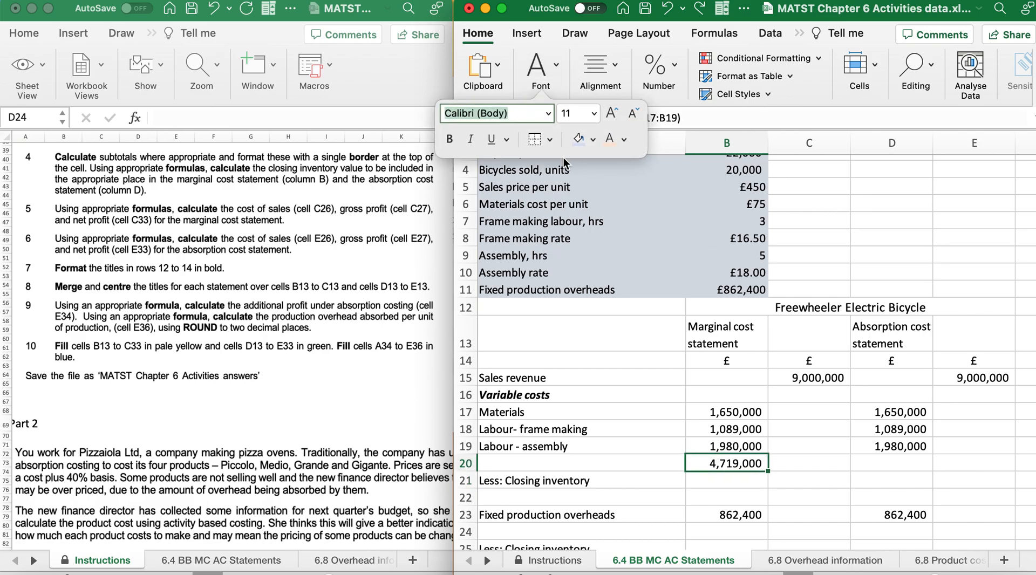
click(533, 138)
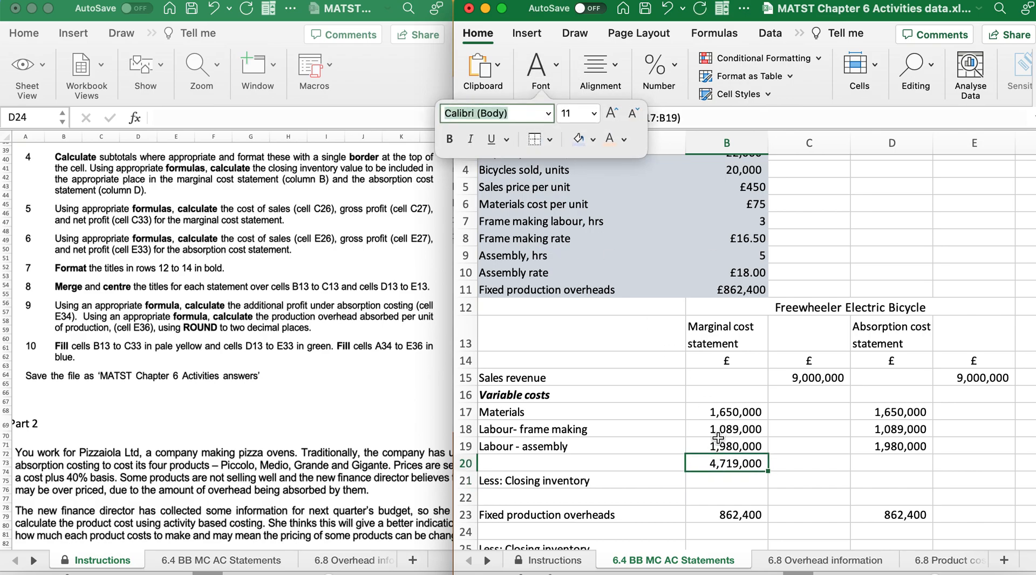
Calculate the marginal statement's closing inventory in B21 with =(B20/B3)*(B3-B4), variable cost per unit times unsold bicycles.
click(715, 482)
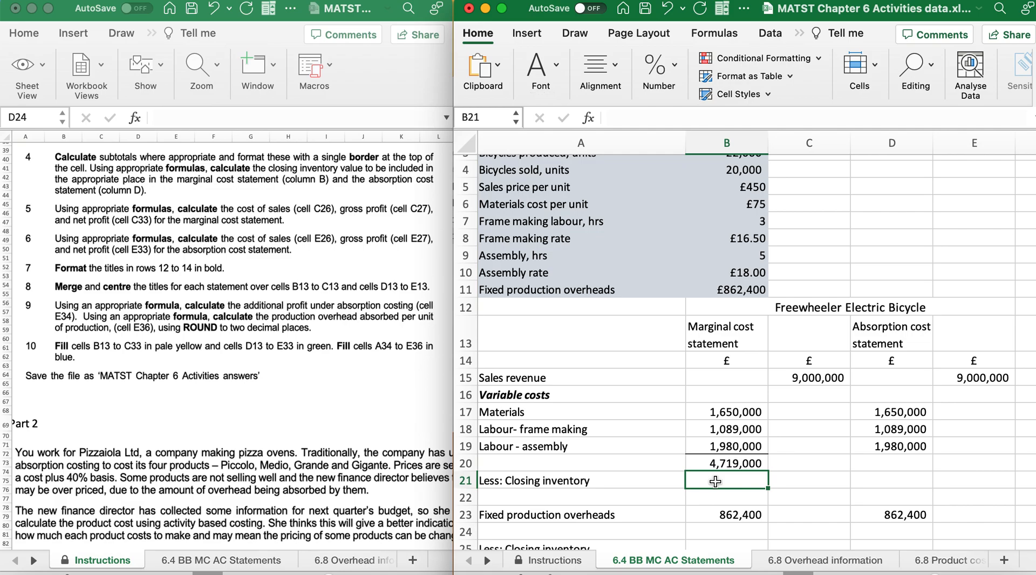
scroll(715, 481, up, 2)
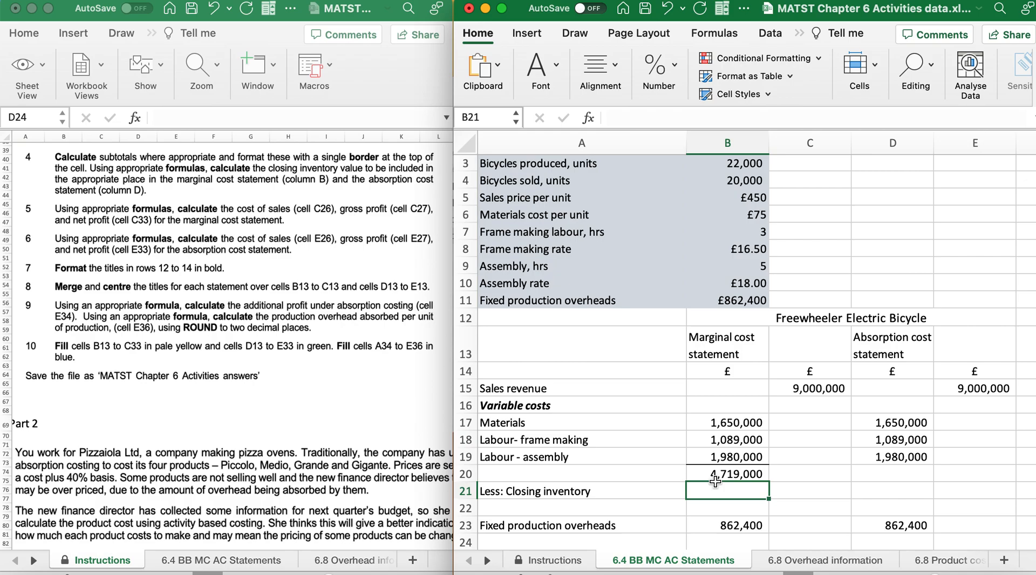
text(=()
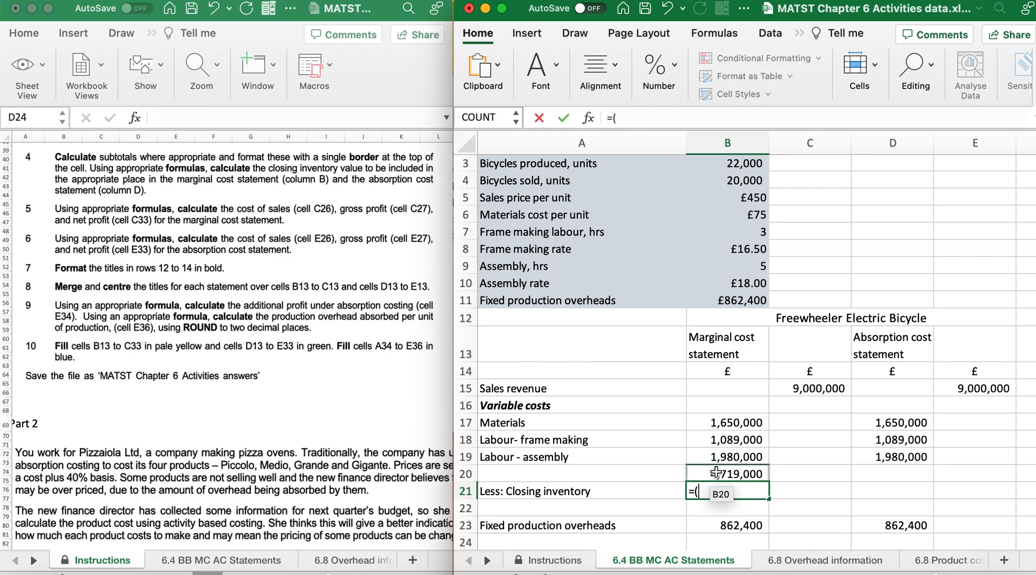
click(715, 474)
text(/)
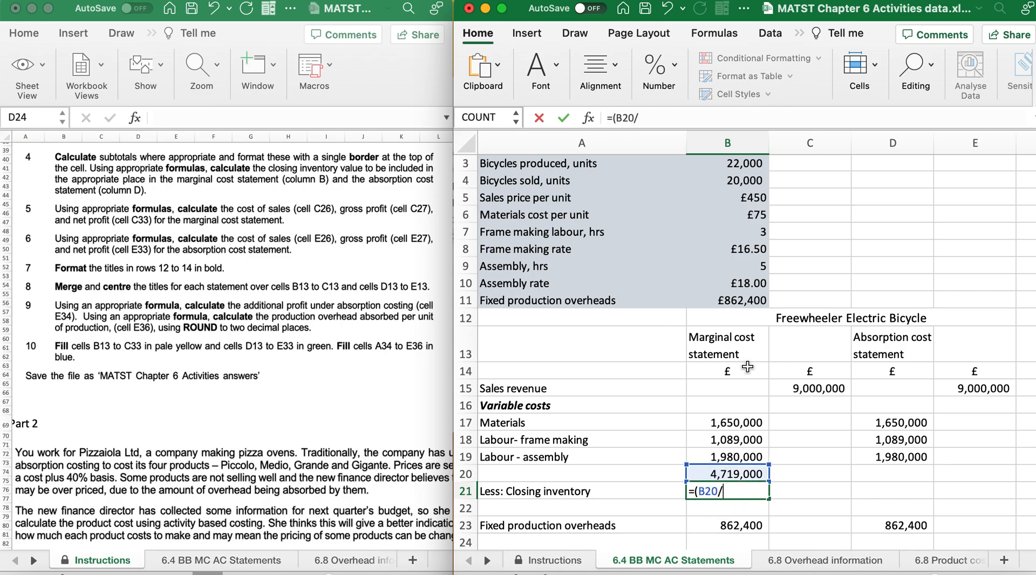
click(728, 165)
text()*)
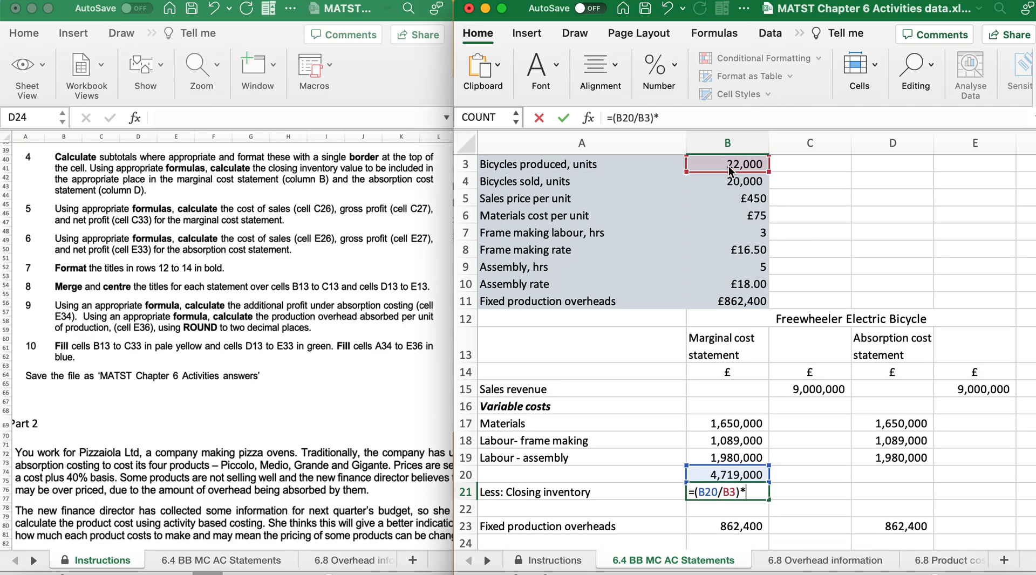
text(()
click(729, 167)
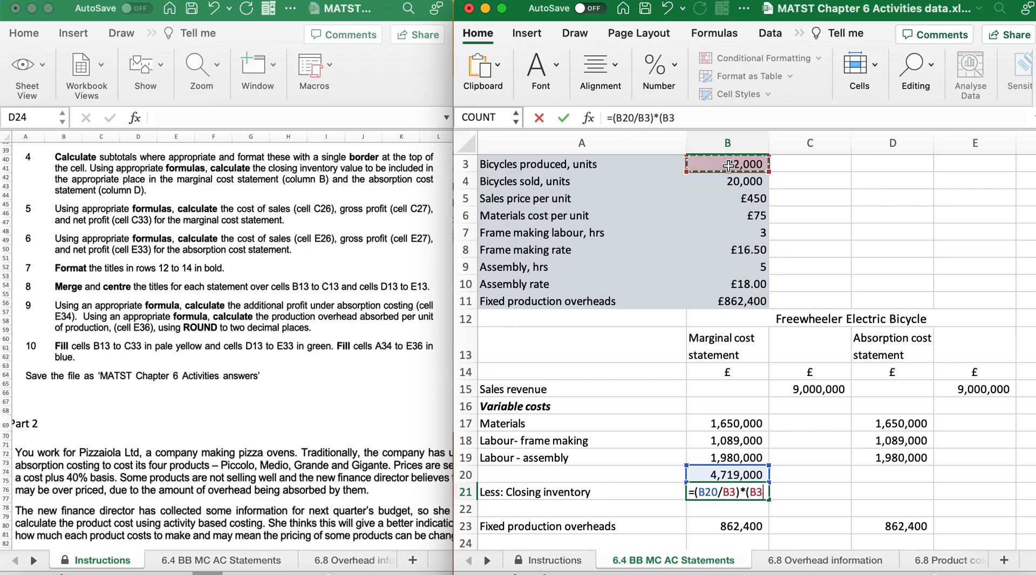
text(-)
click(722, 183)
text())
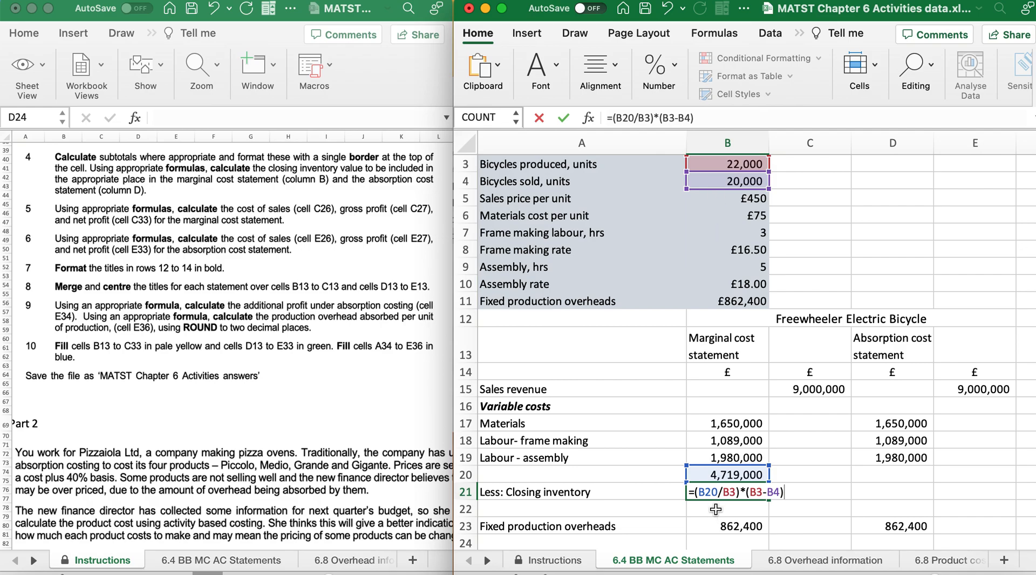
key(Return)
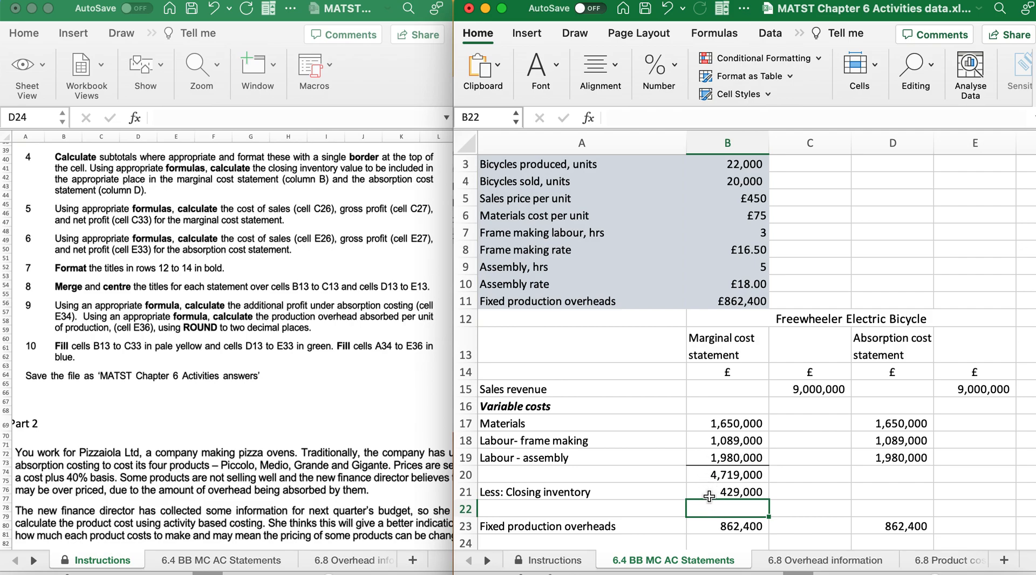
Give B22 a single top border and calculate the marginal statement's variable costs less closing inventory there with =(B20-B21).
click(555, 70)
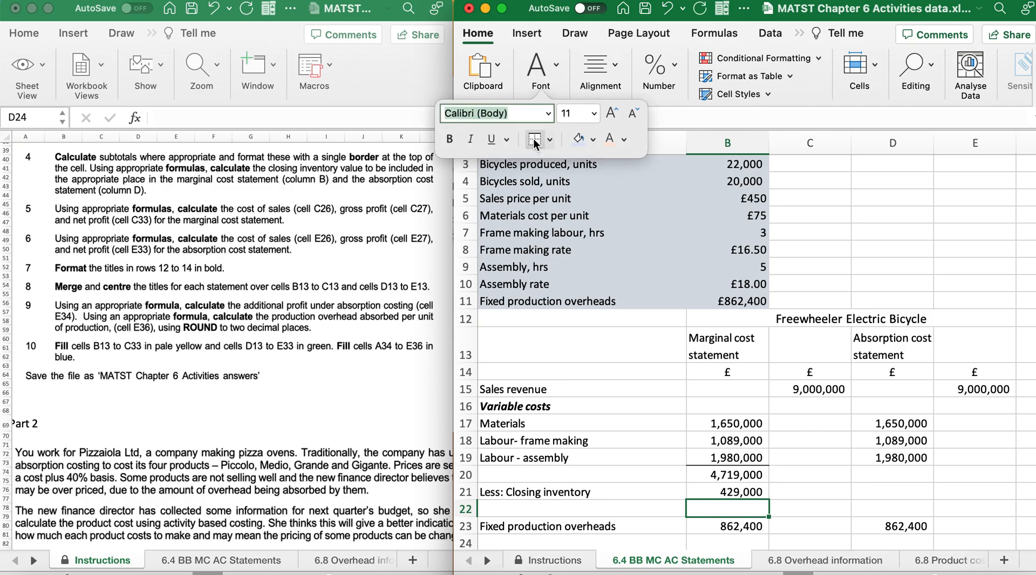
click(695, 34)
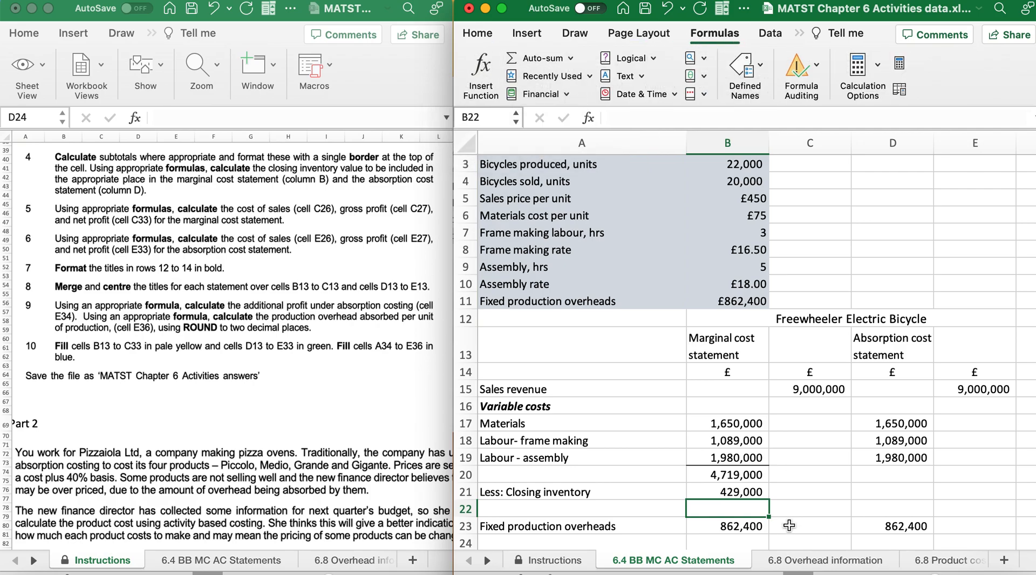
text(=()
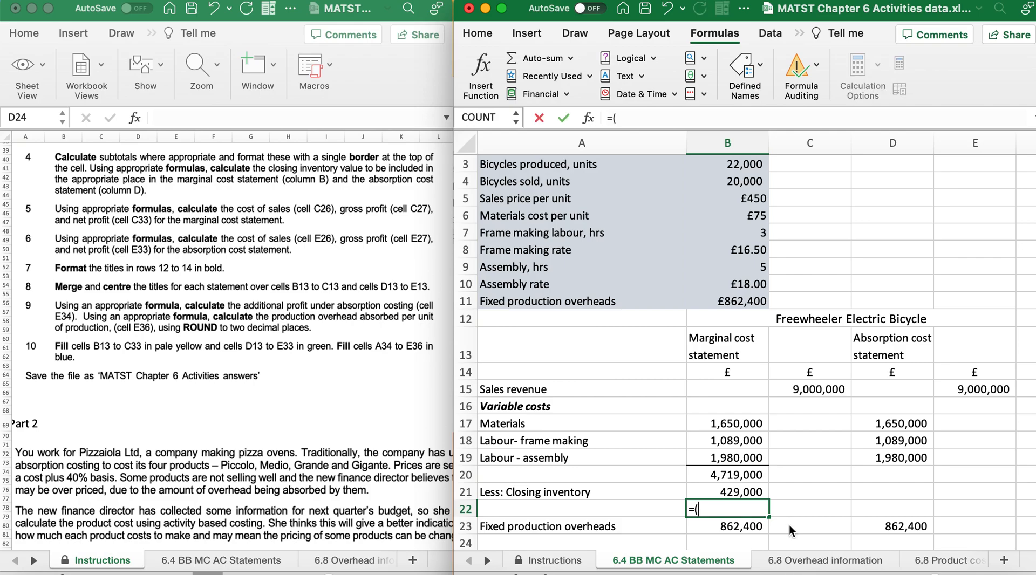
click(712, 476)
text(-)
click(706, 494)
text())
key(Return)
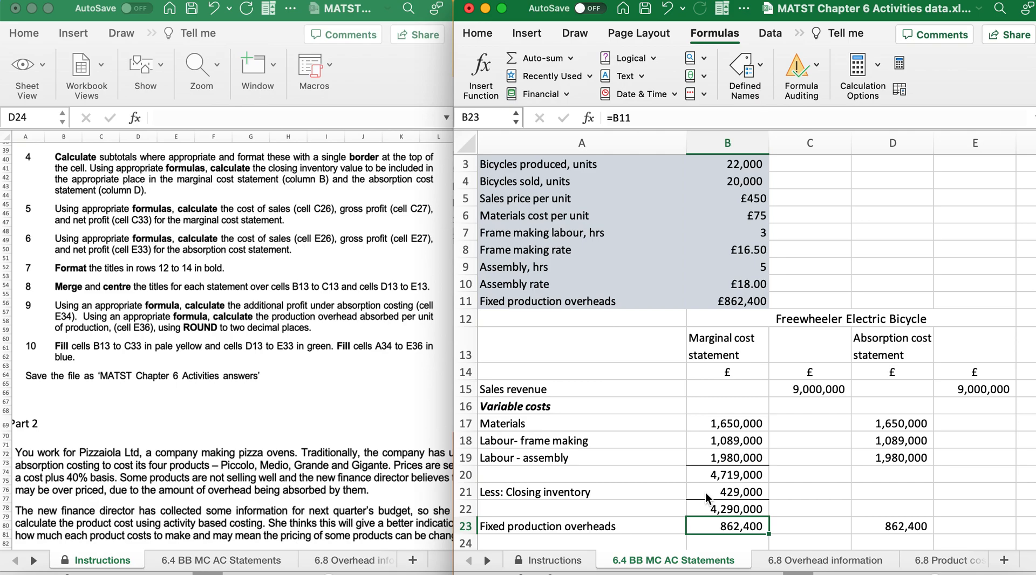
Subtotal the absorption statement's production costs in D24 with AutoSum over D17:D23.
scroll(706, 493, down, 1)
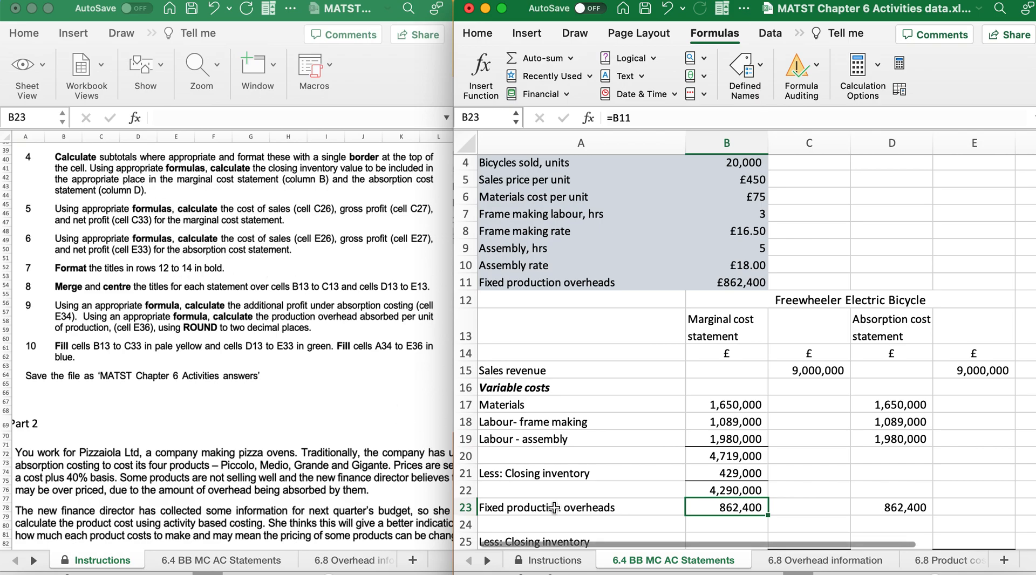
scroll(555, 508, down, 2)
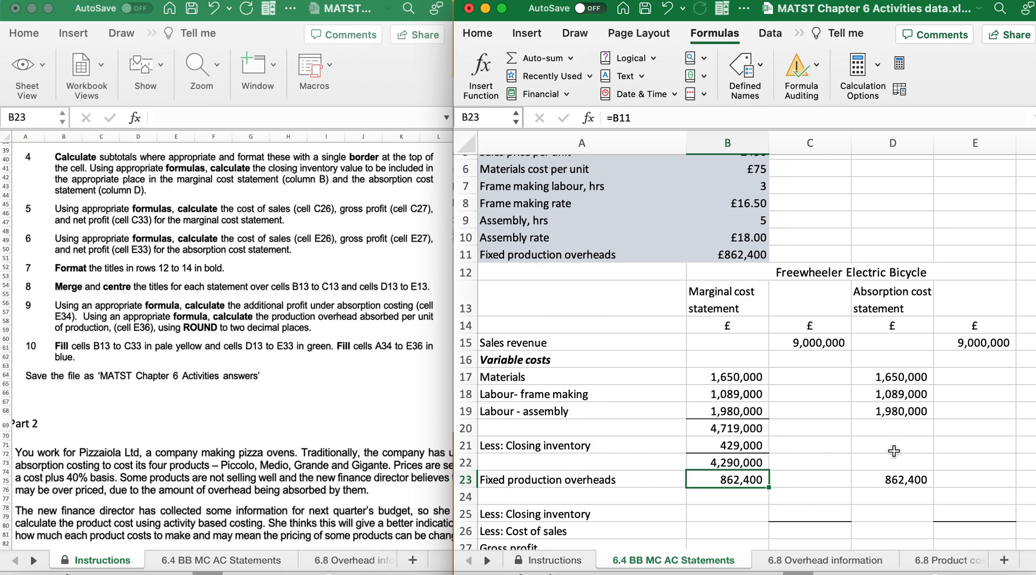
click(887, 494)
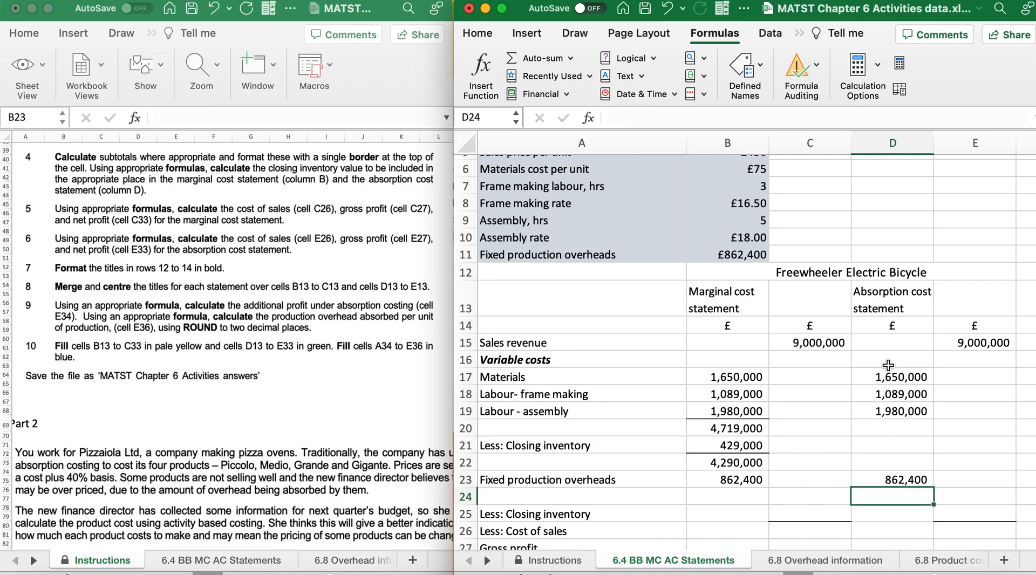
click(526, 59)
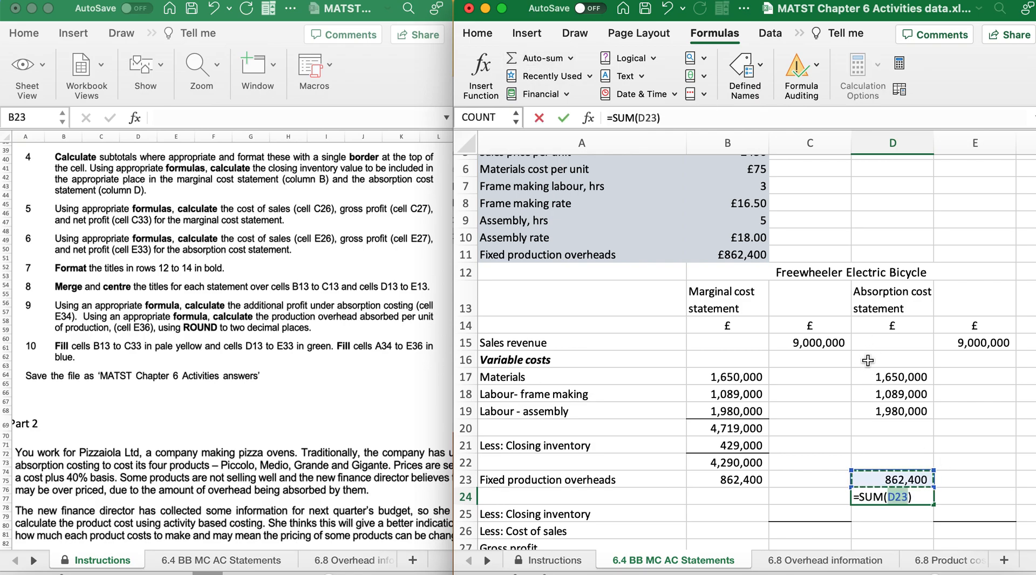
drag(869, 362, 877, 481)
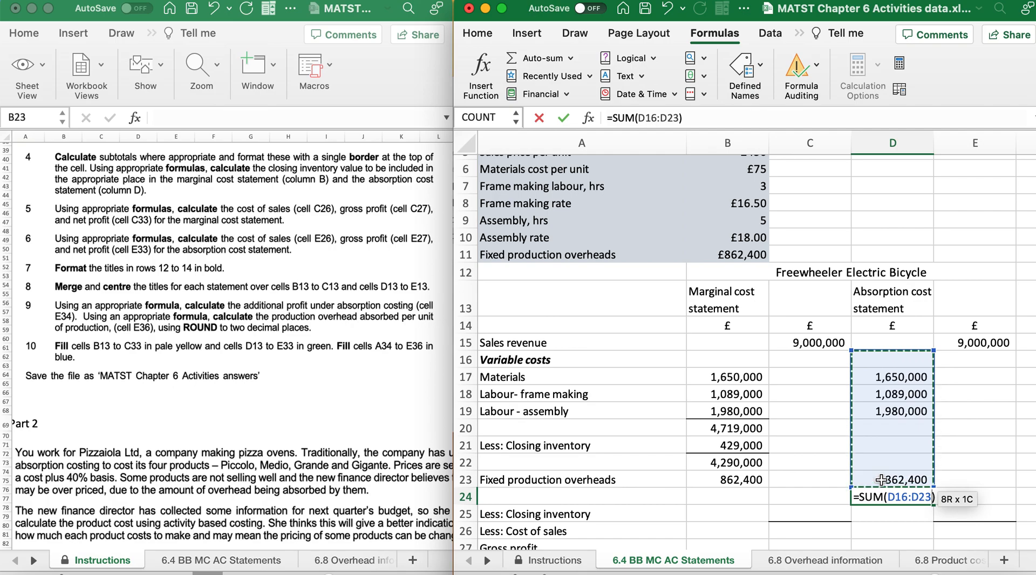
drag(869, 374, 885, 479)
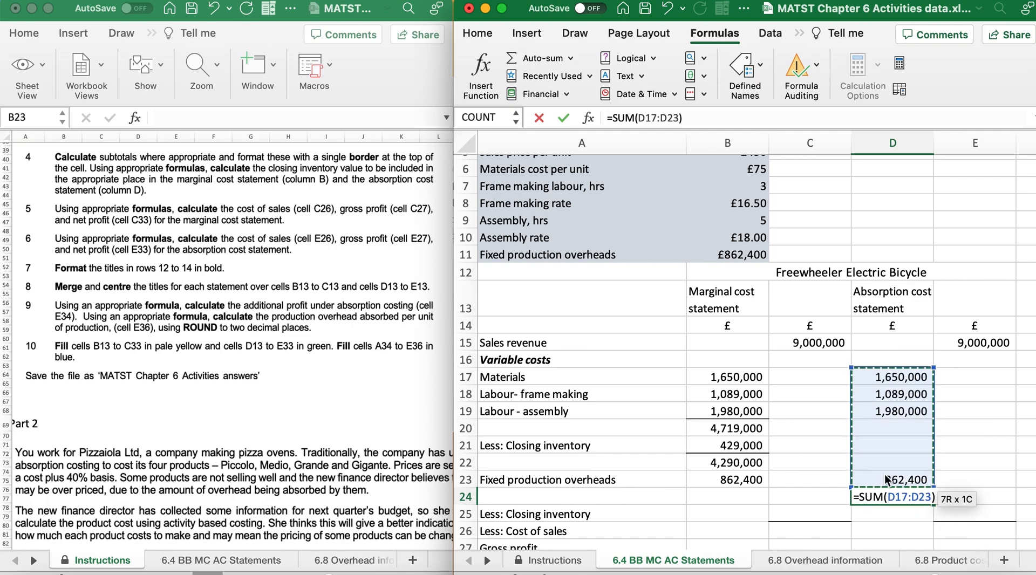
key(Return)
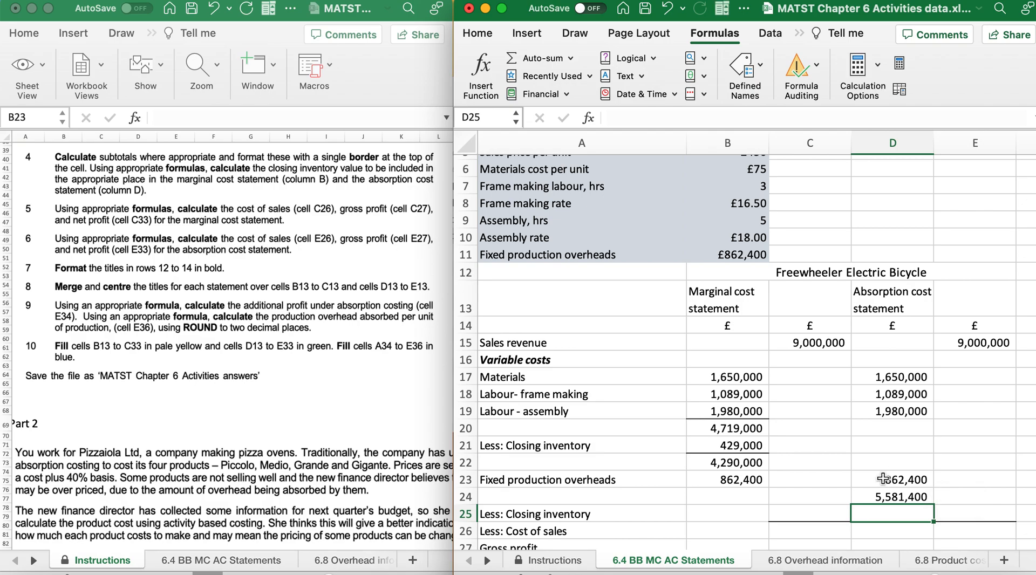
Calculate the absorption statement's closing inventory in D25 with =(D24/B3)*(B3-B4), production cost per unit times unsold bicycles.
text(=()
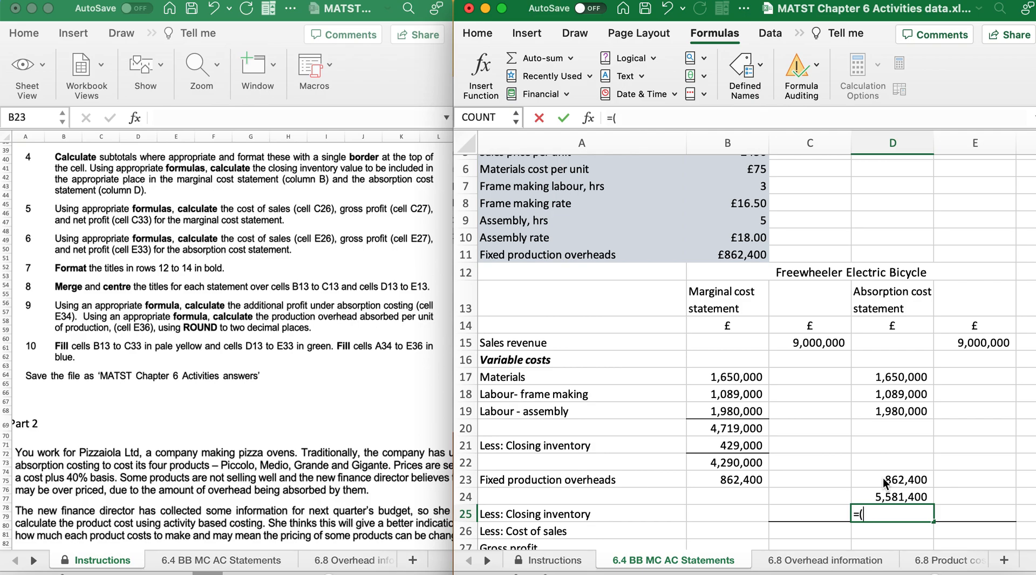
click(883, 497)
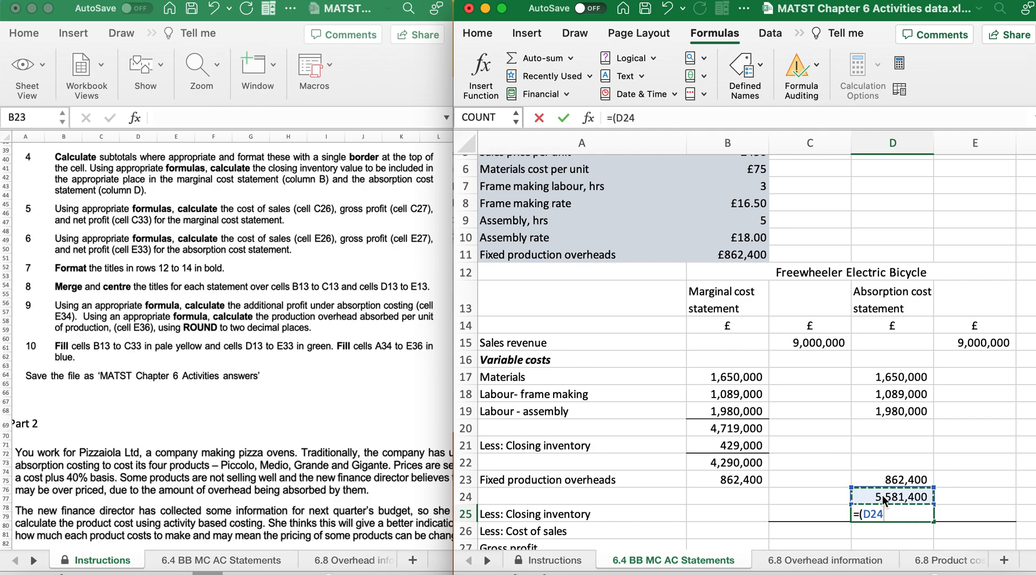
text(/)
scroll(699, 266, up, 2)
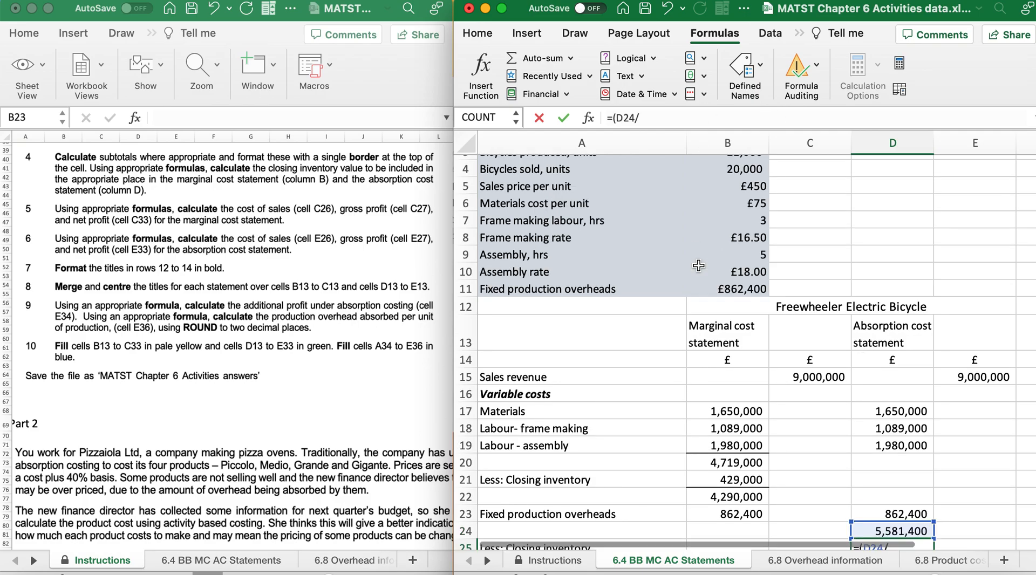
scroll(698, 265, up, 2)
click(724, 188)
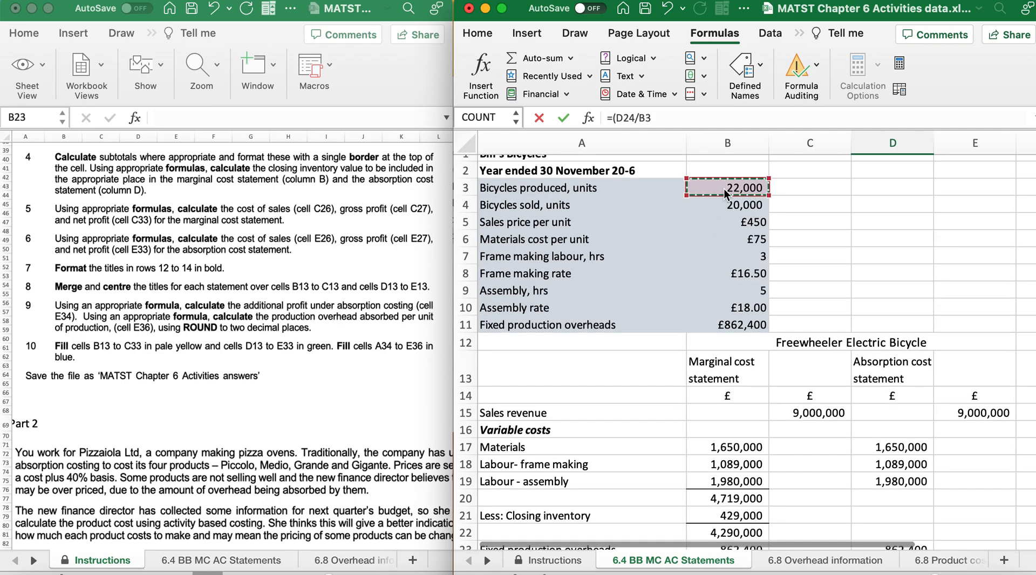
text())
scroll(724, 189, down, 3)
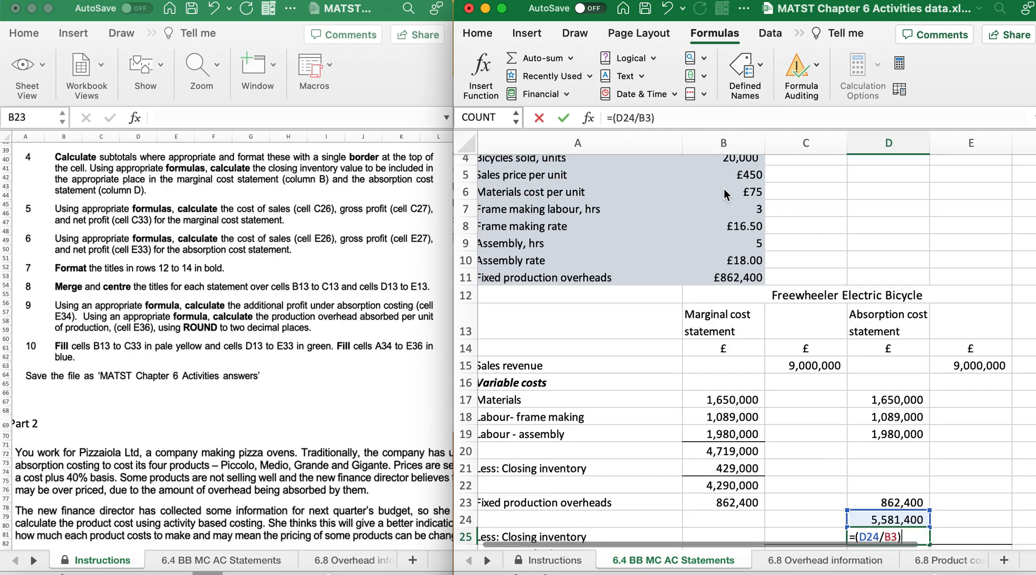
text(*()
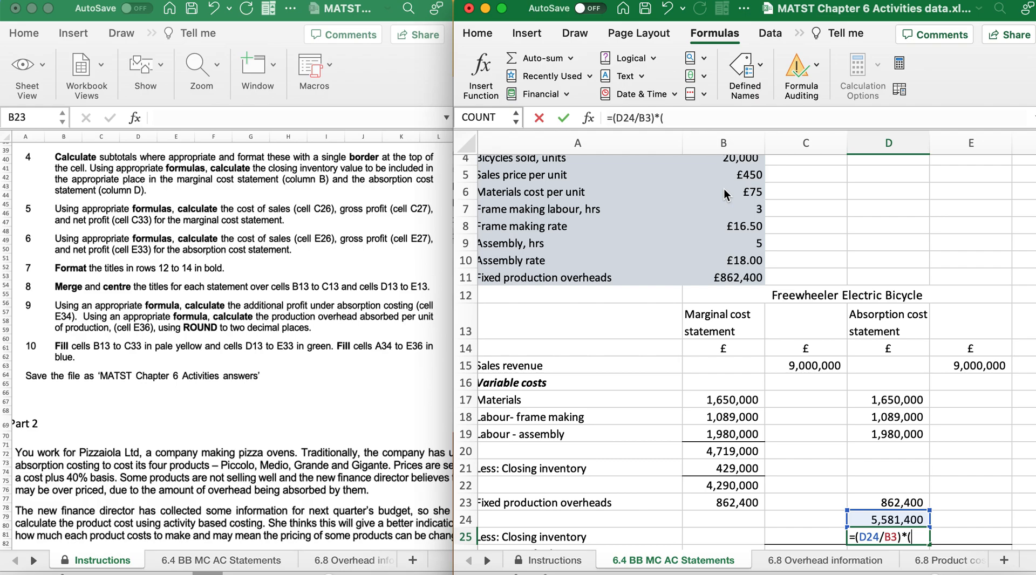
scroll(725, 190, up, 2)
click(725, 173)
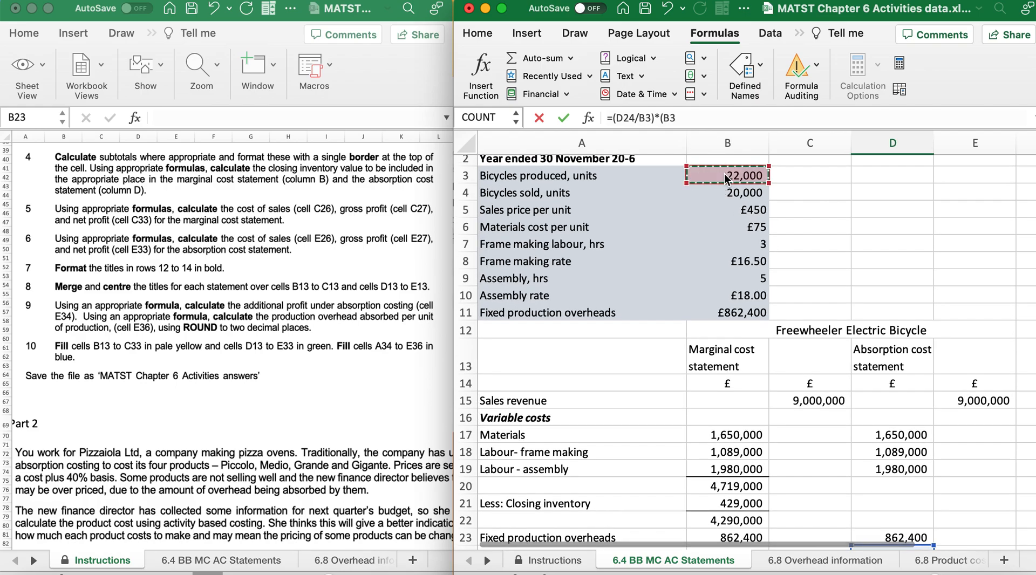
text(-)
click(724, 193)
text())
key(Return)
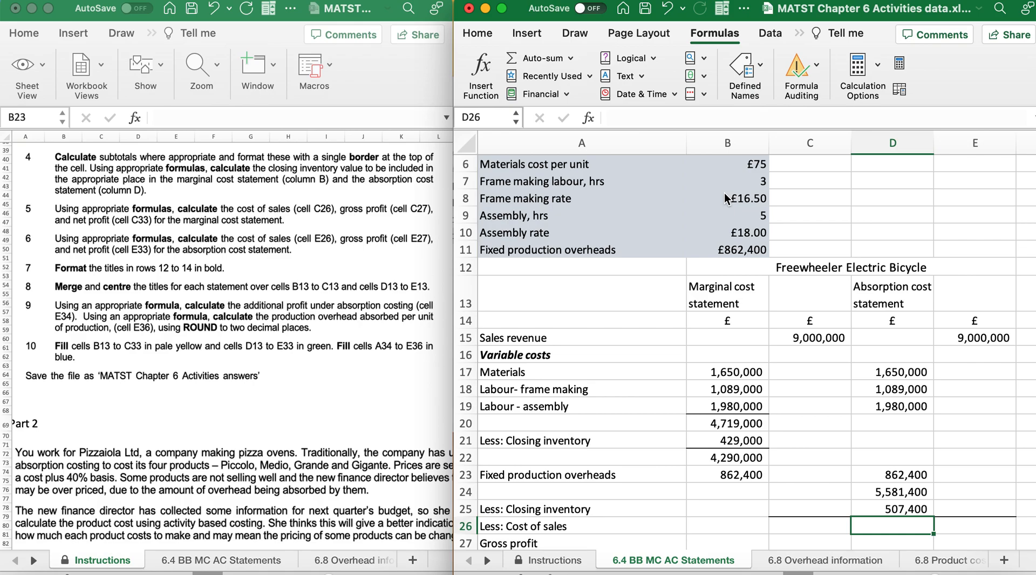
Calculate the marginal statement's cost of sales in C26 by summing B22:B23.
scroll(121, 244, down, 1)
scroll(119, 245, down, 3)
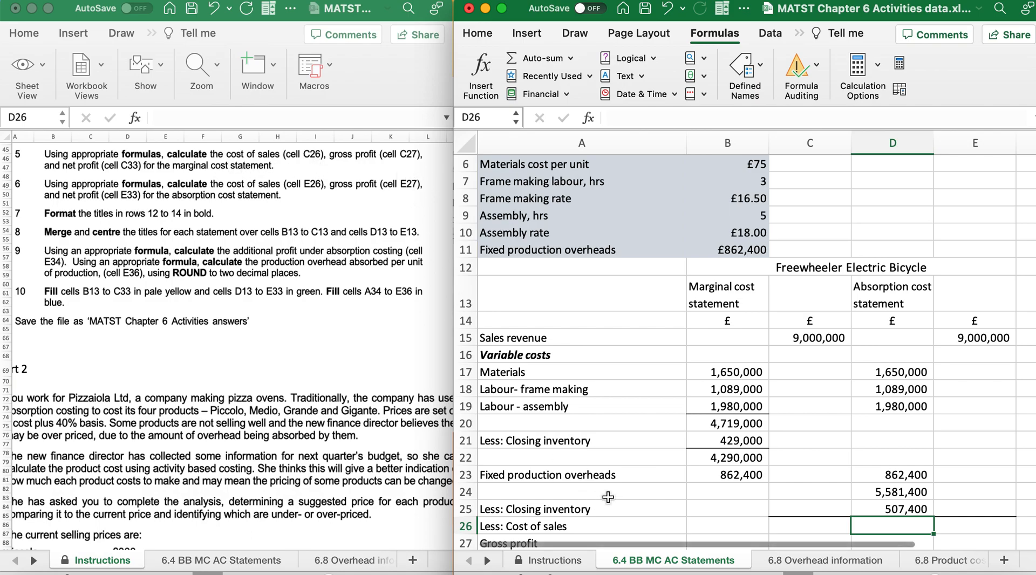
scroll(608, 498, down, 1)
scroll(608, 497, down, 1)
scroll(609, 497, down, 1)
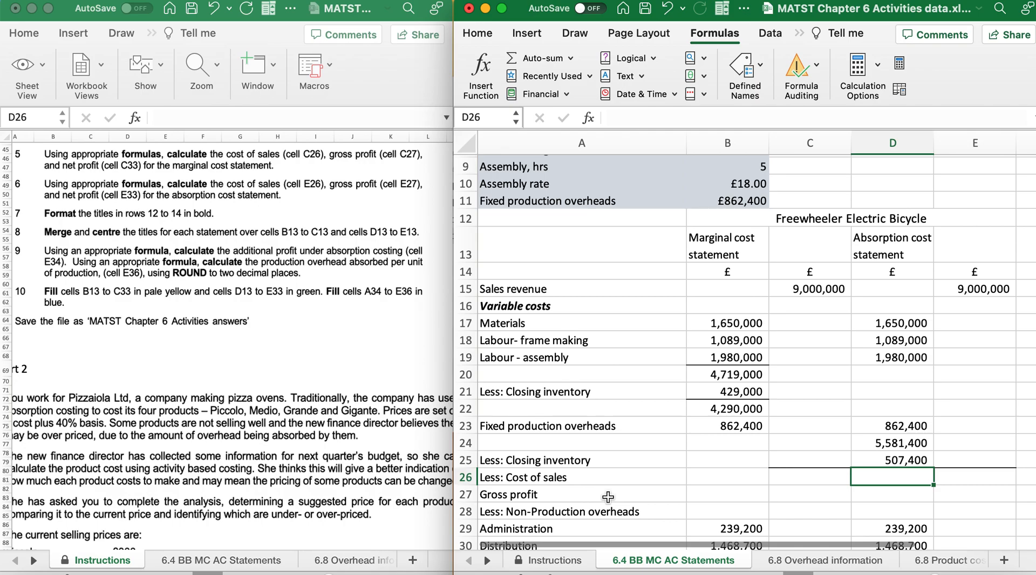
click(783, 477)
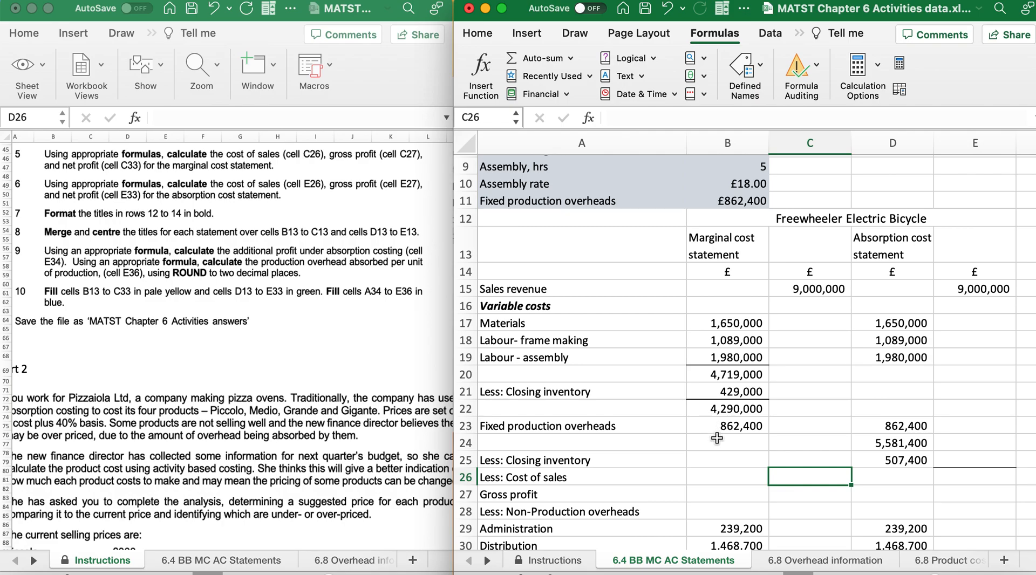
text(=sum()
drag(720, 409, 714, 422)
text())
key(Return)
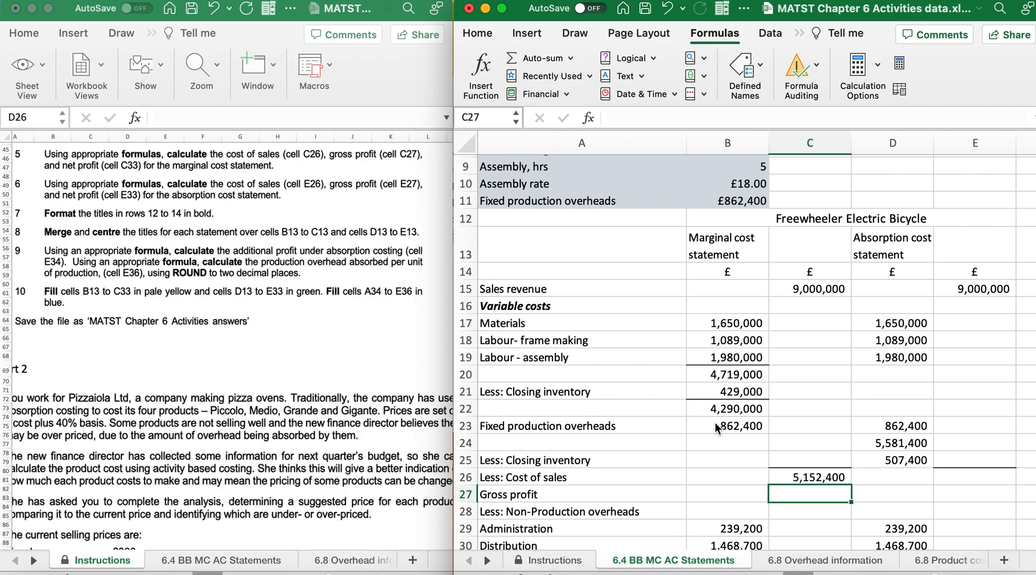
Calculate the marginal statement's gross profit in C27 with =(C15-C26), sales revenue less cost of sales.
text(=()
click(810, 289)
text(-)
click(812, 477)
text())
key(Return)
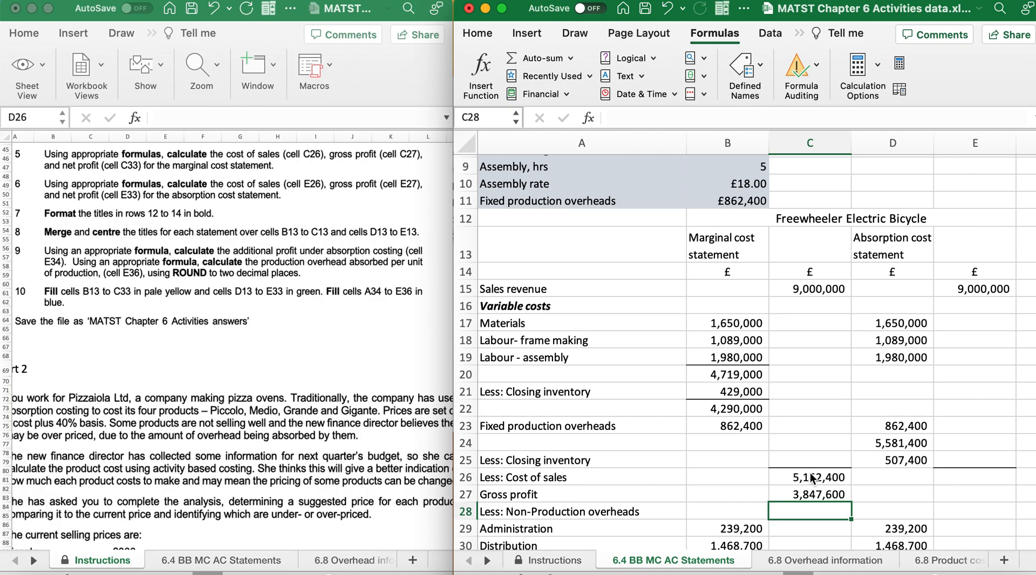
Examine the marginal statement's non-production overheads in B29:B31 and the formula that totals them in C32.
scroll(812, 477, right, 2)
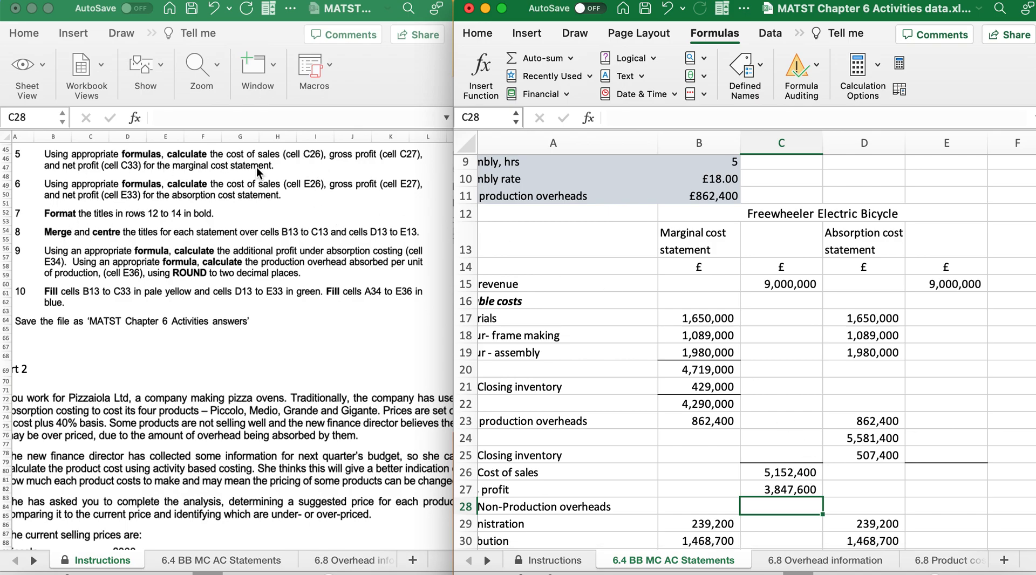
scroll(781, 442, left, 2)
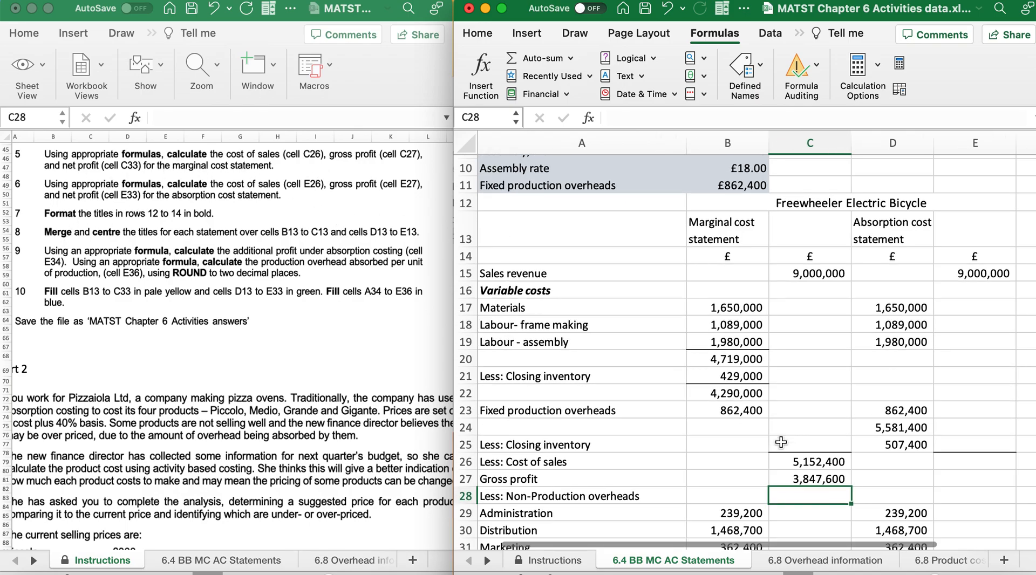
scroll(781, 442, down, 3)
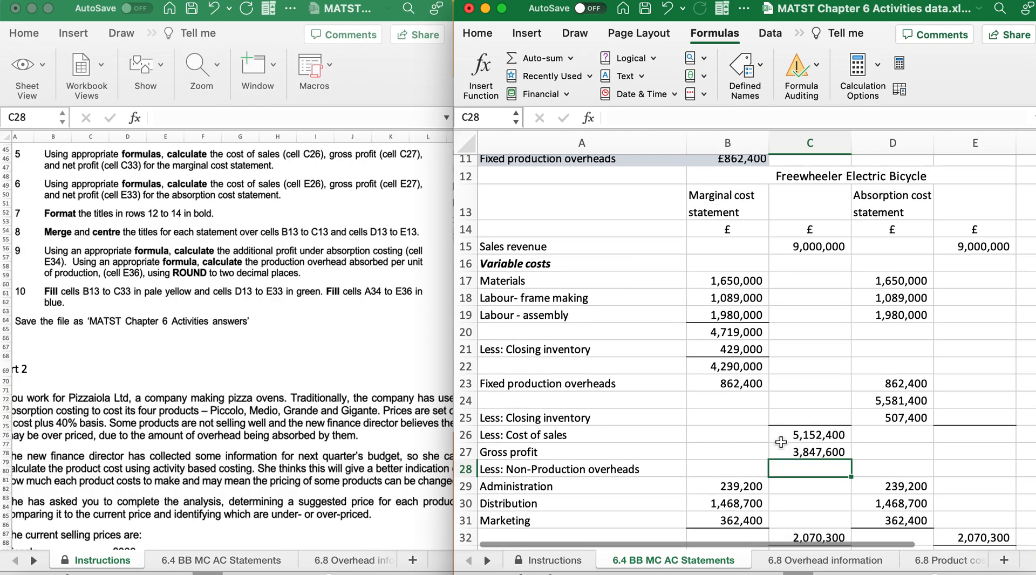
click(804, 408)
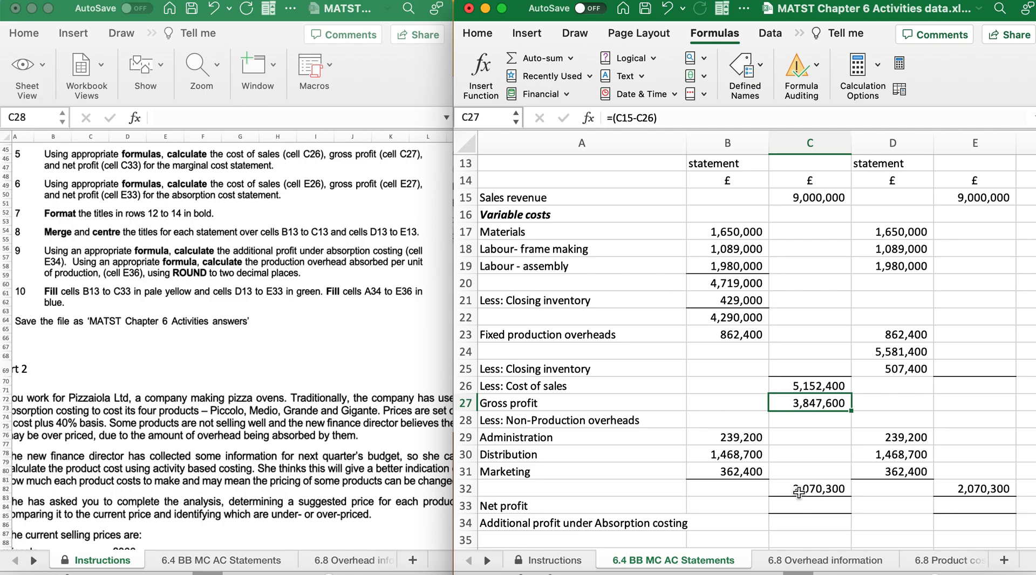
click(702, 441)
drag(704, 451, 705, 469)
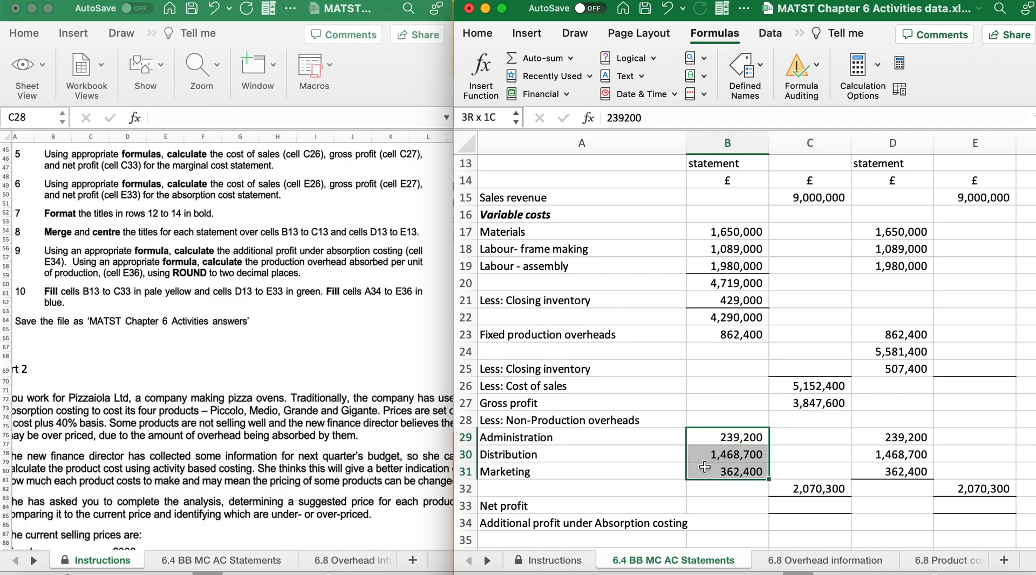
double_click(806, 491)
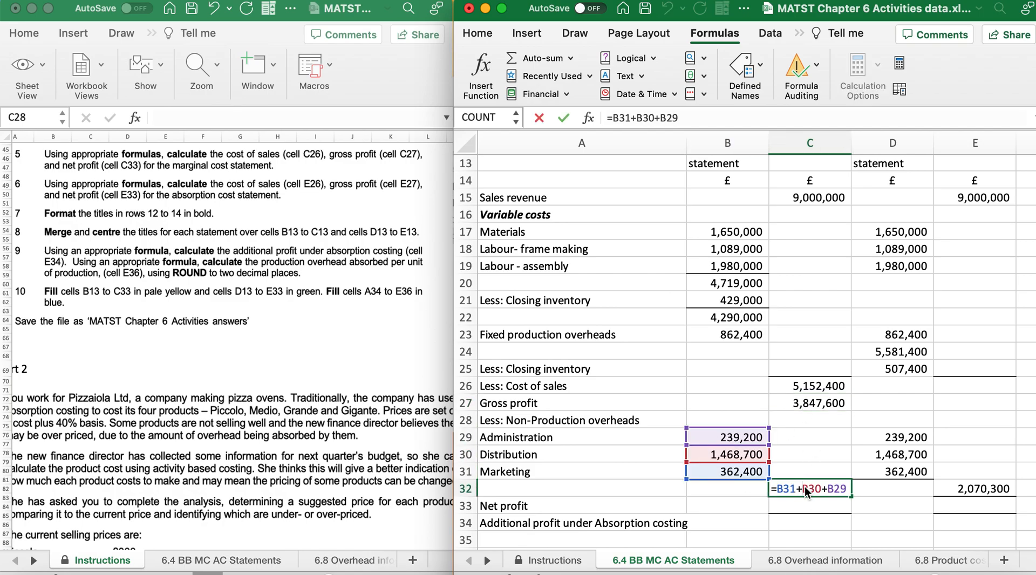
key(Return)
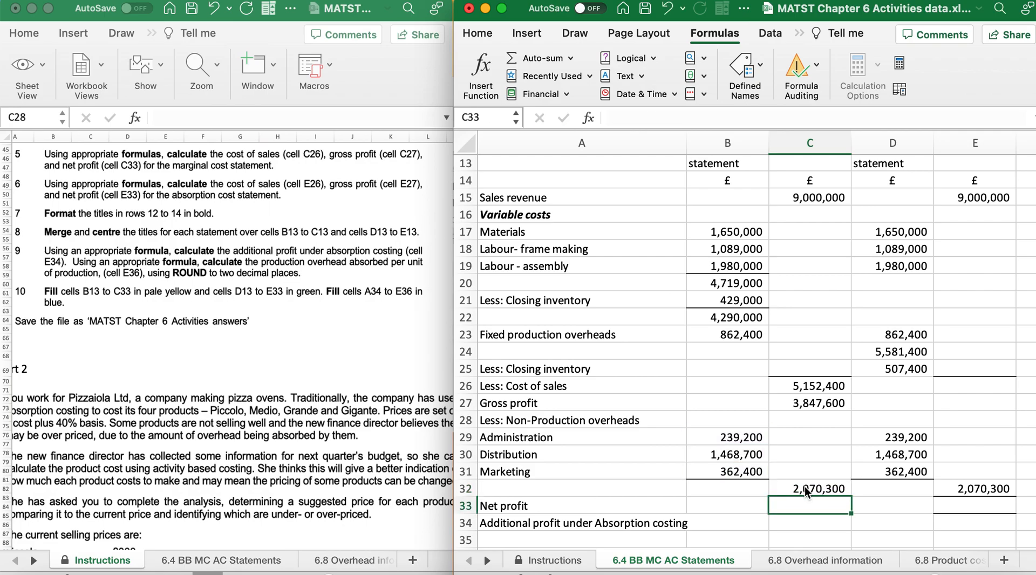
Calculate the marginal statement's net profit in C33 with =(C27-C32), gross profit less non-production overheads.
text(=()
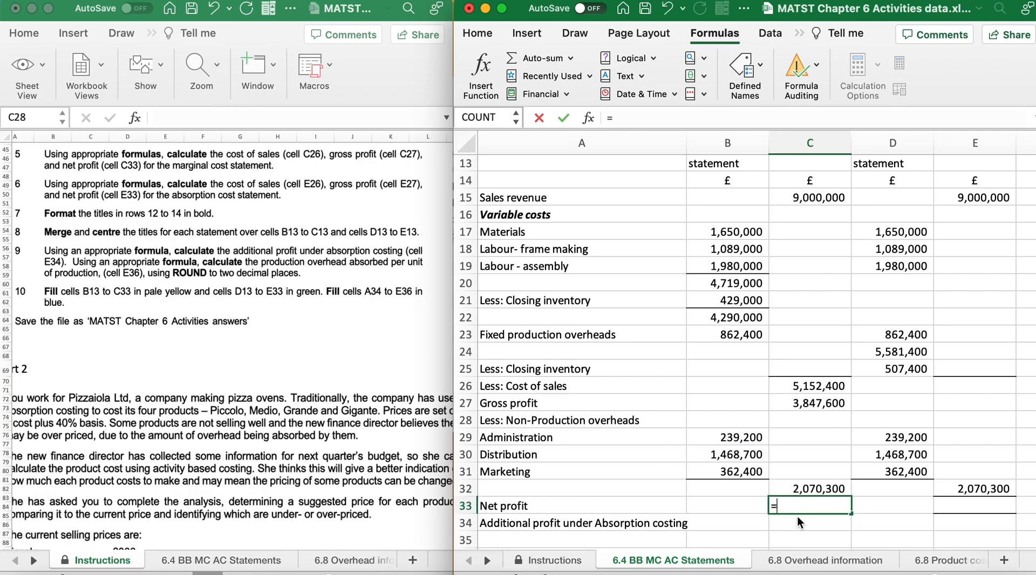
click(814, 406)
text(-)
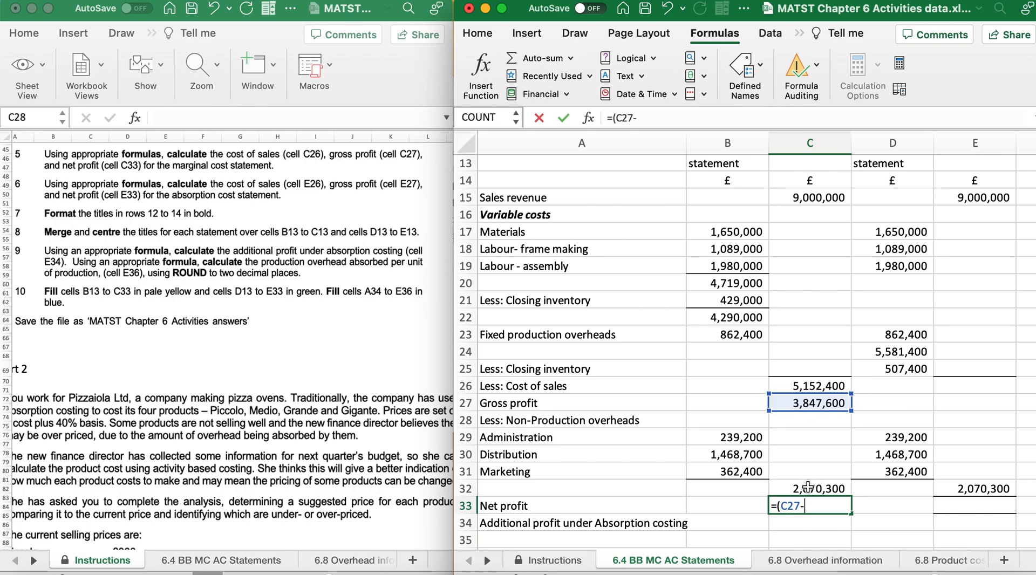
click(807, 489)
text())
key(Return)
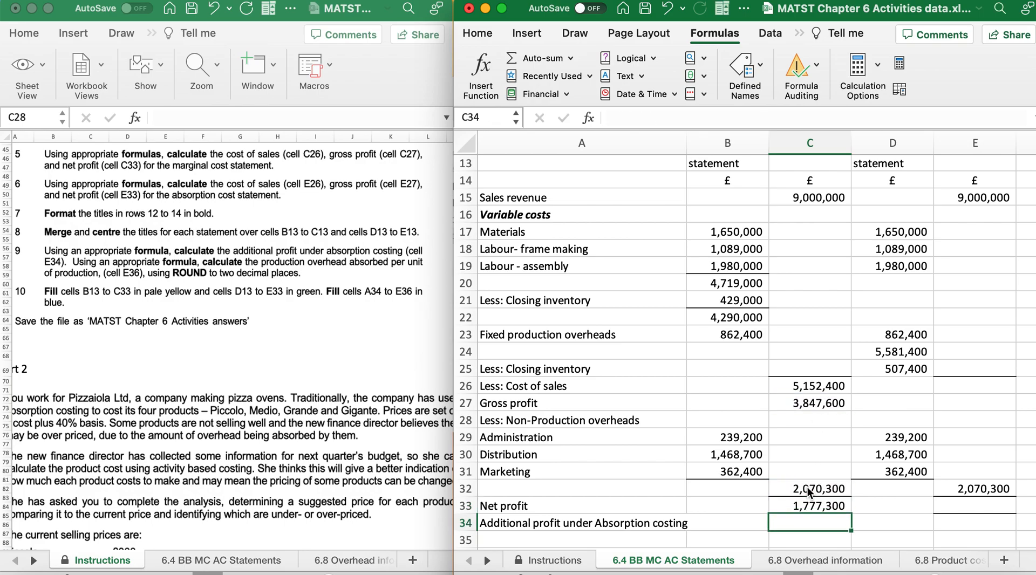
scroll(282, 352, down, 2)
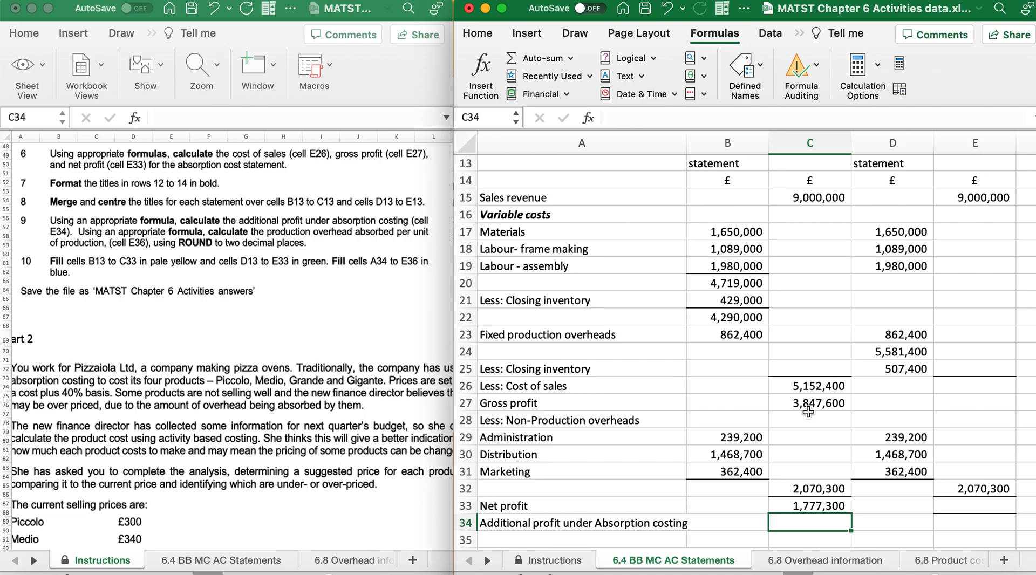
Calculate the absorption statement's cost of sales in E26 with =(D24-D25), total production cost less closing inventory.
click(951, 386)
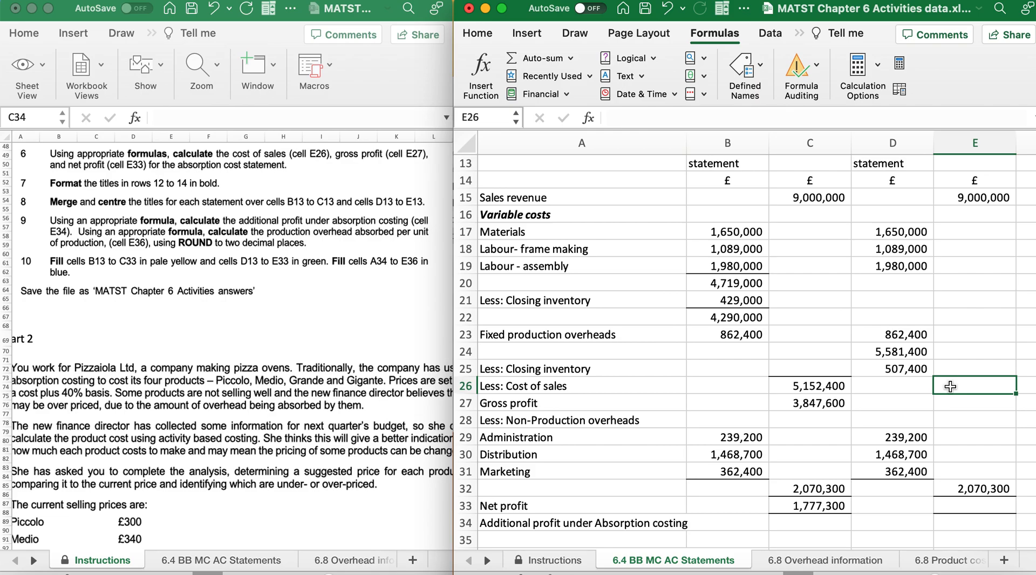
click(887, 337)
click(887, 353)
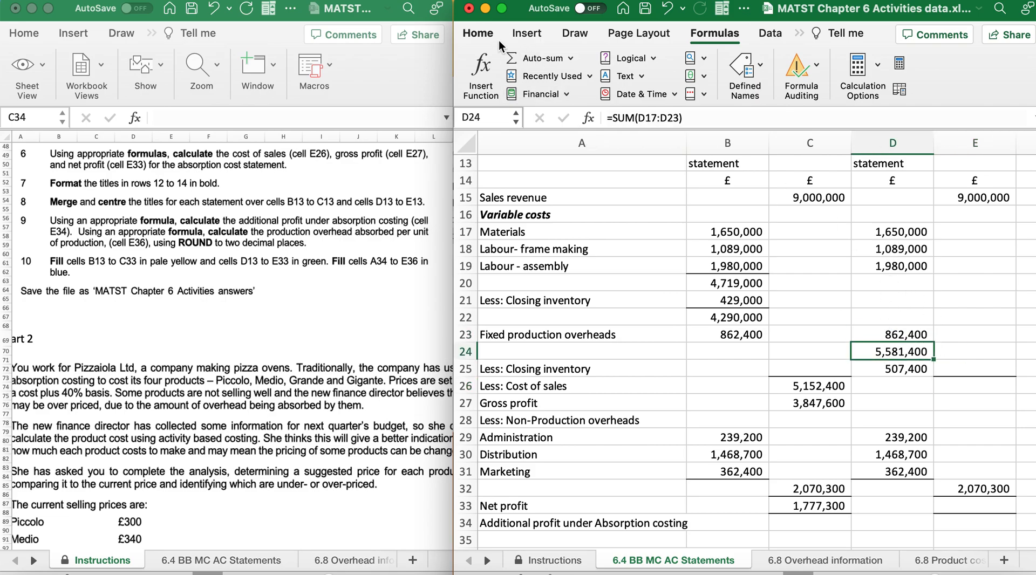
click(484, 32)
click(539, 70)
click(905, 384)
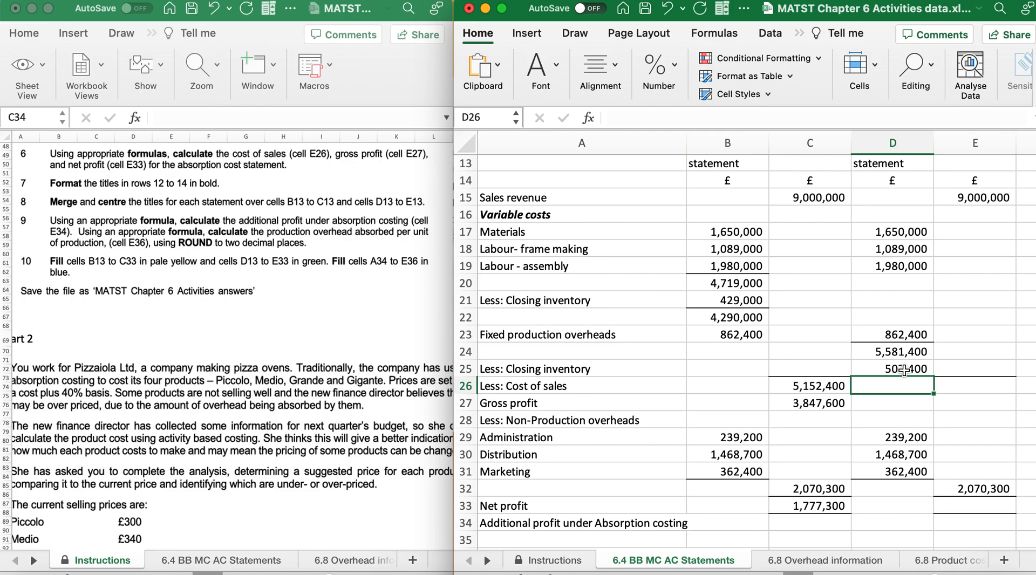
click(964, 385)
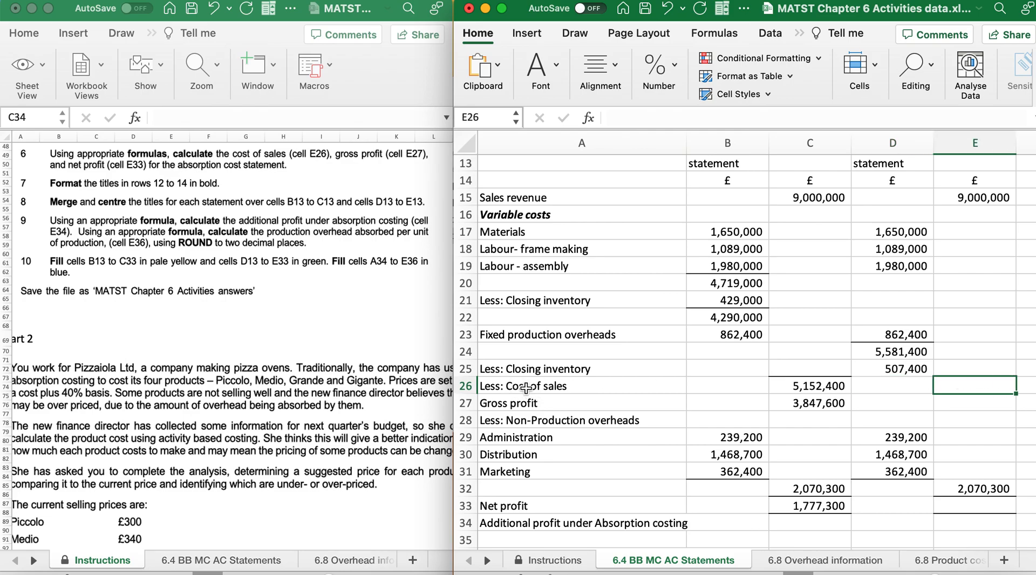
text(=()
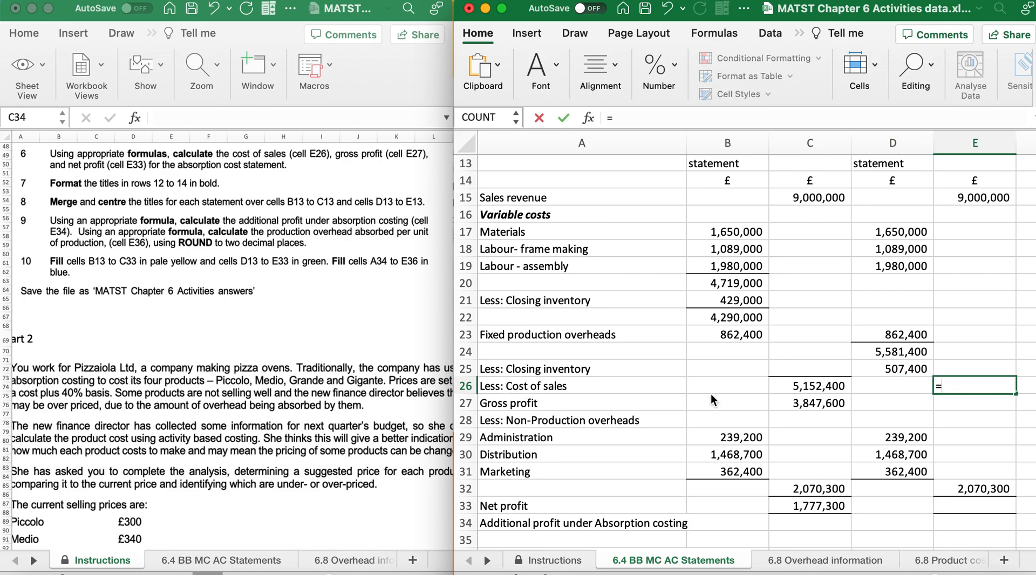
click(889, 351)
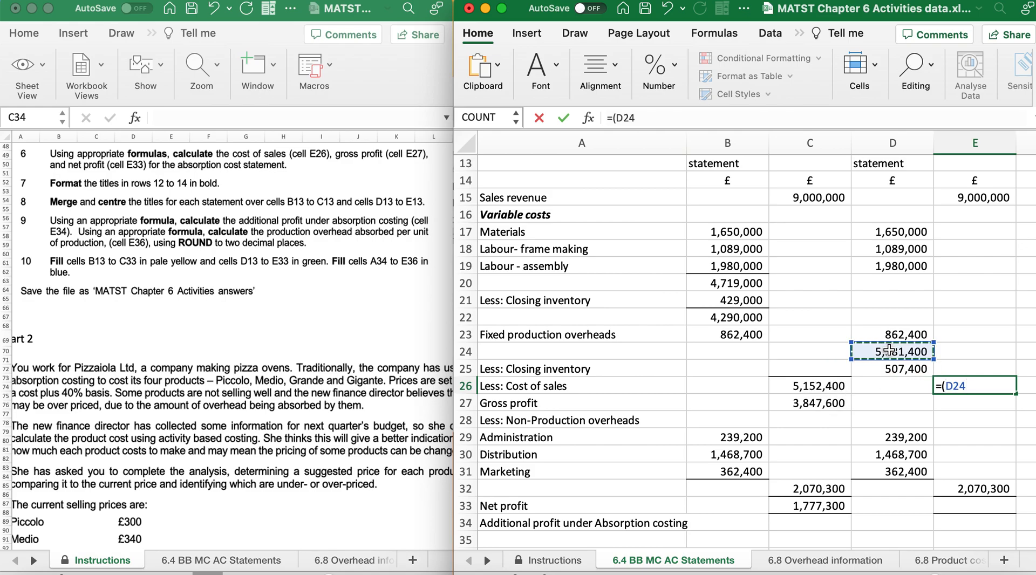
text(-)
click(889, 370)
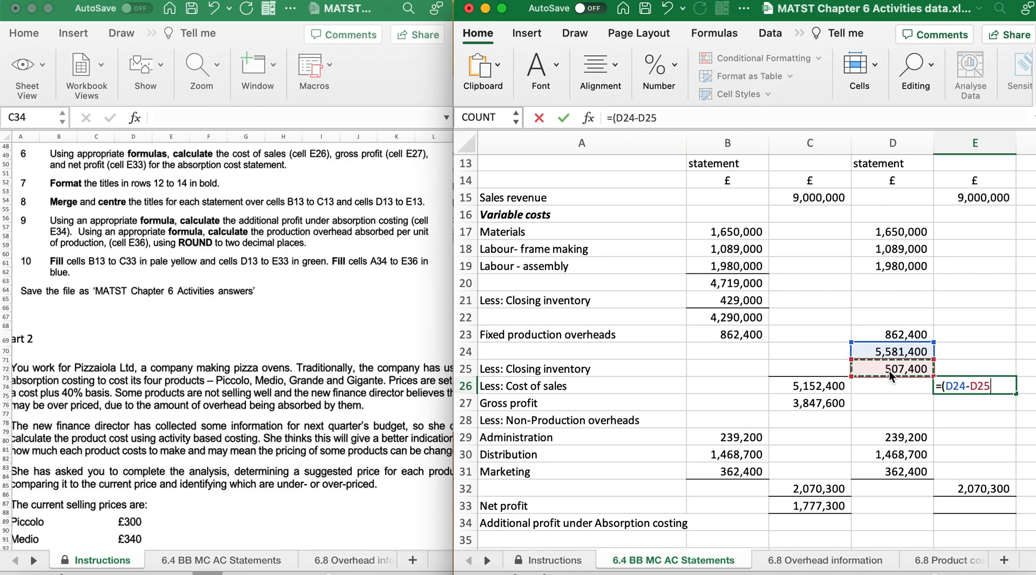
text())
key(Return)
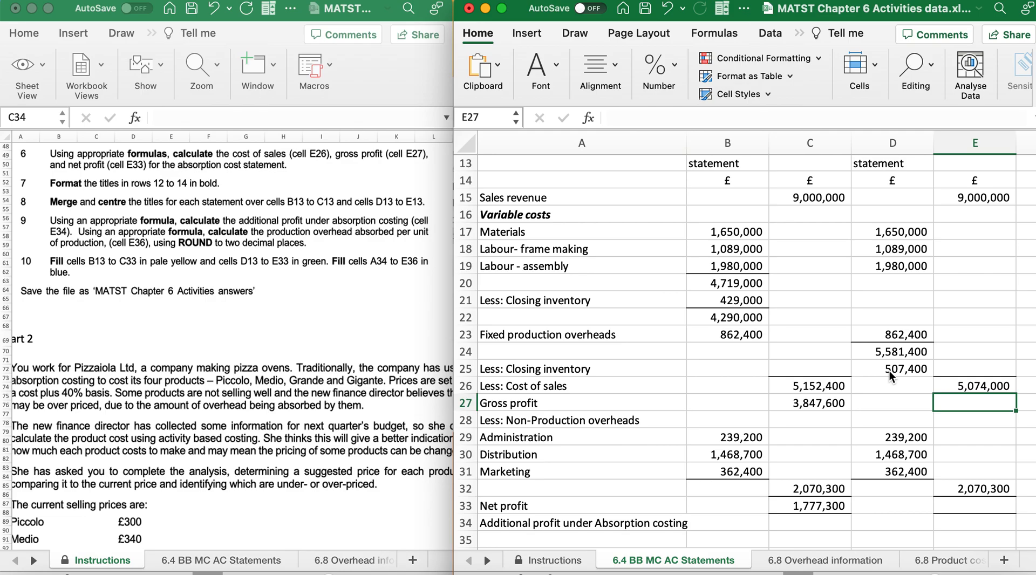
Calculate the absorption statement's gross profit in E27 with =(E15-E26), sales revenue less cost of sales.
text(=()
click(975, 197)
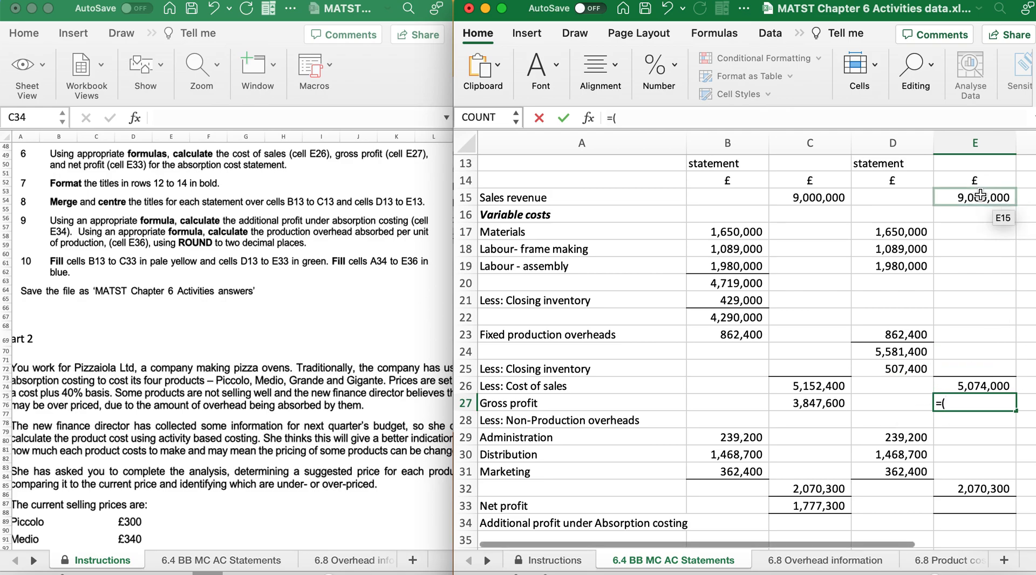
text(-)
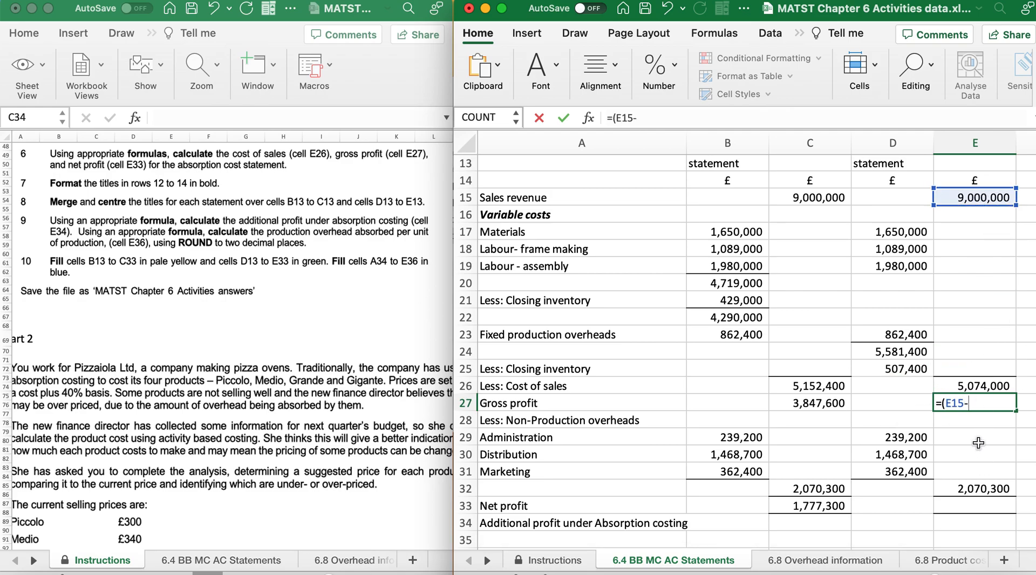
click(968, 387)
text())
key(Return)
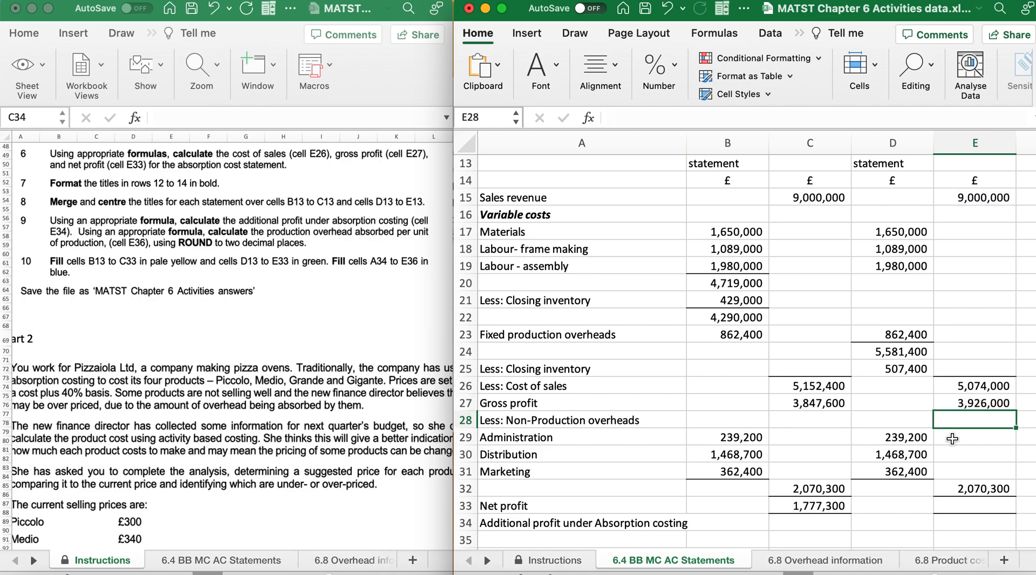
Calculate the absorption statement's net profit in E33 with =(E27-E32), gross profit less non-production overheads.
drag(895, 440, 894, 468)
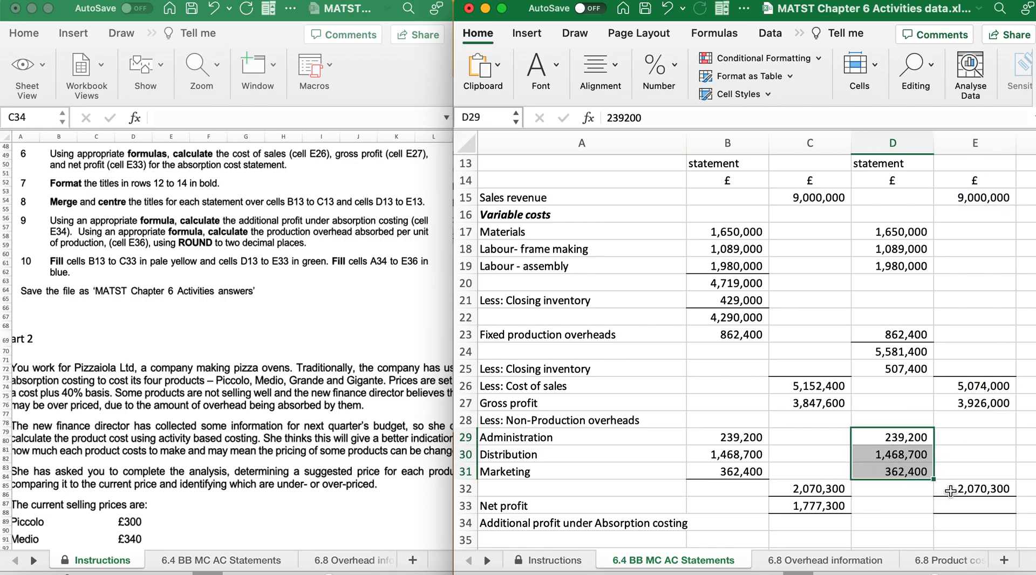
click(951, 489)
click(956, 506)
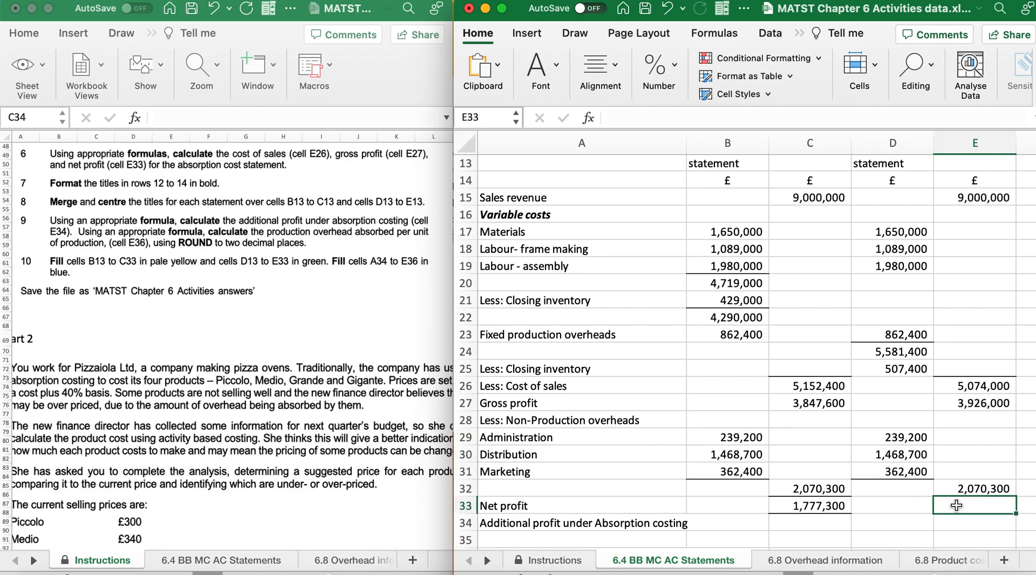
text(=()
click(969, 404)
text(-)
click(971, 490)
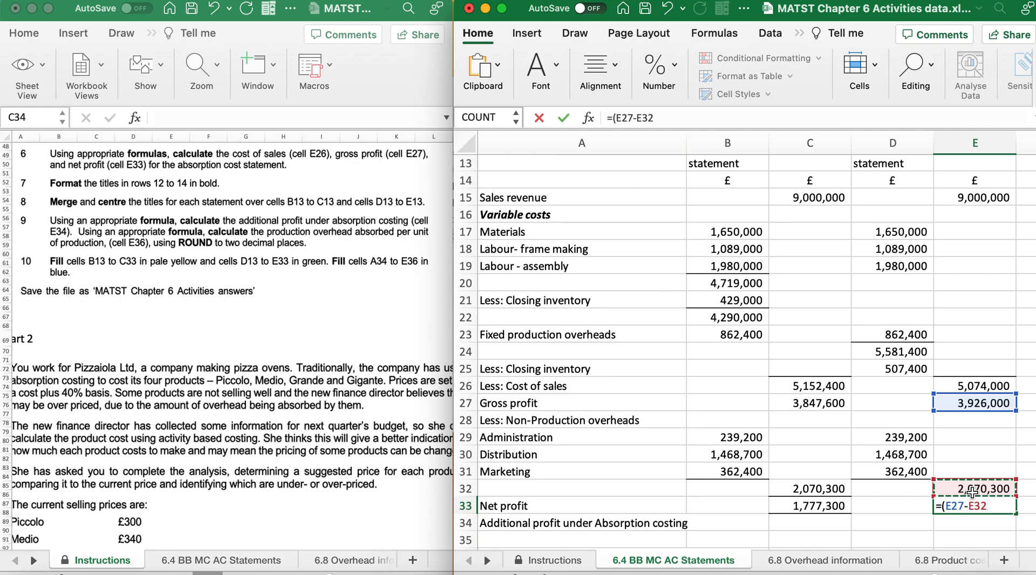
key(Return)
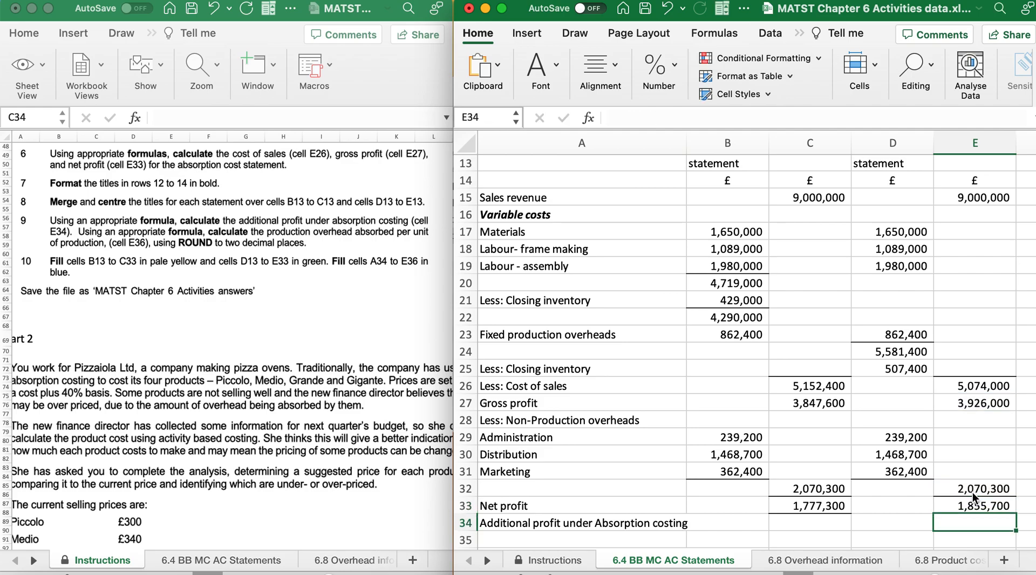
Format the statement titles in rows 12 to 14 in bold.
scroll(320, 402, down, 3)
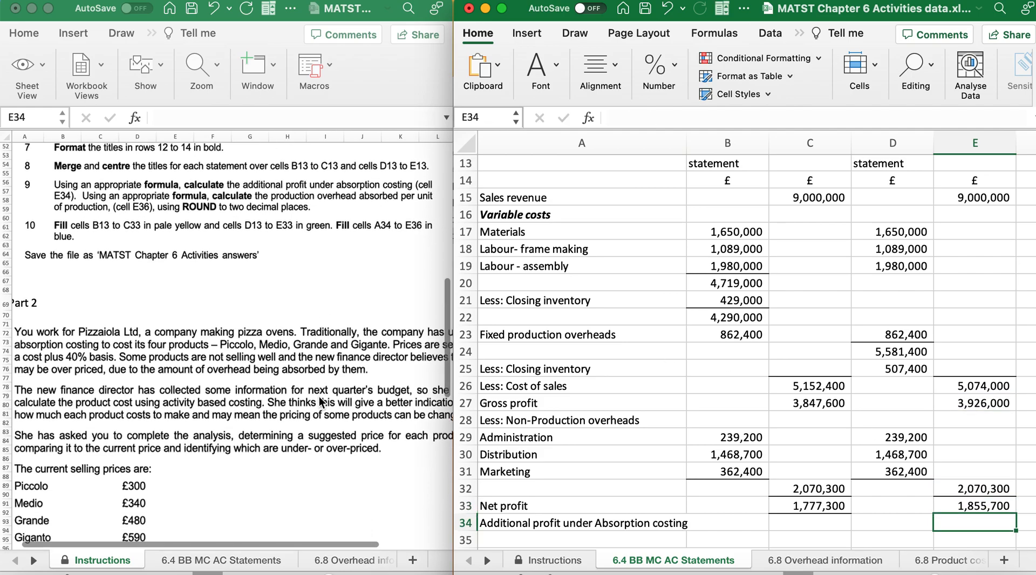
scroll(320, 402, up, 1)
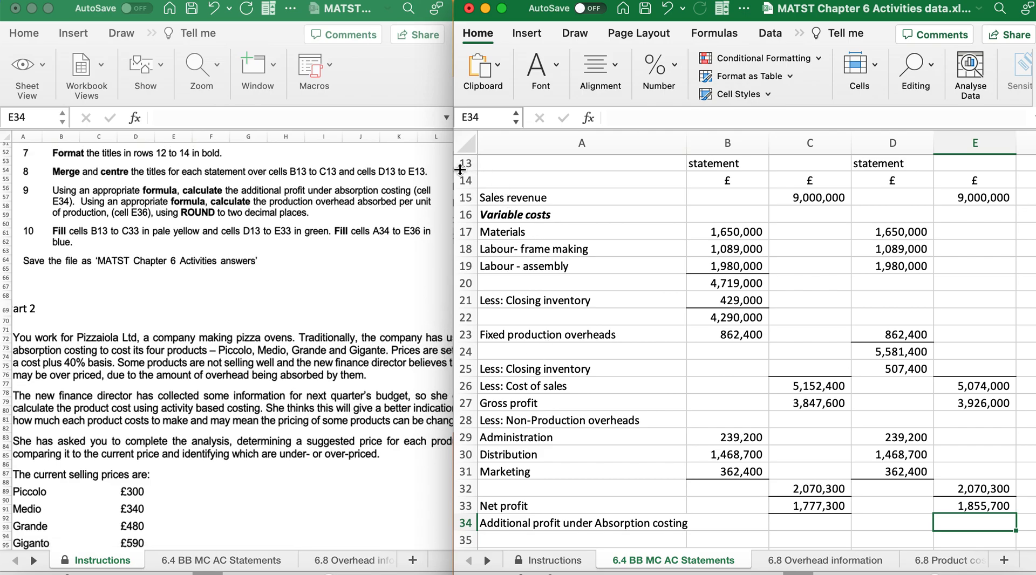
scroll(460, 169, up, 3)
drag(462, 177, 466, 227)
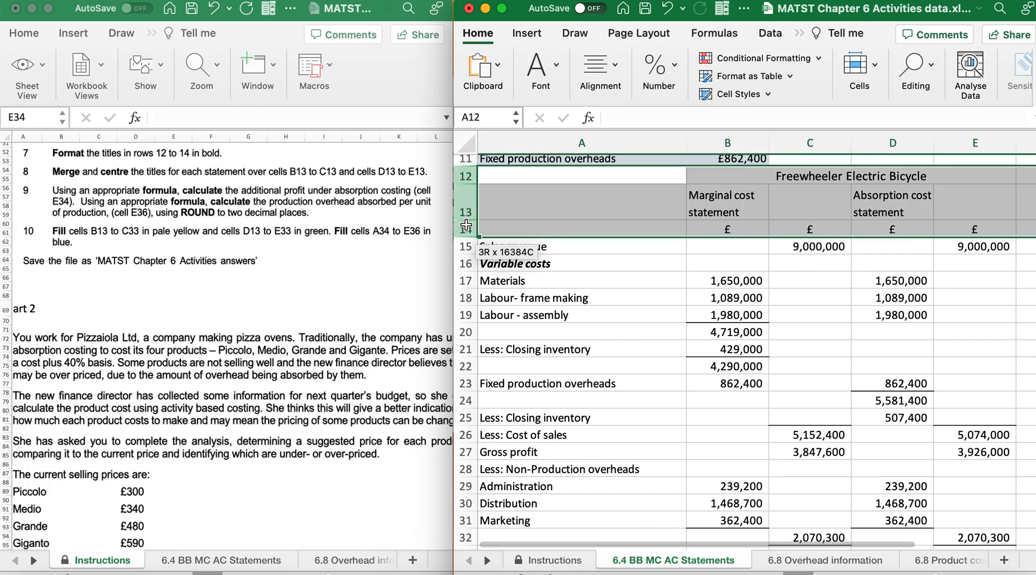
click(538, 68)
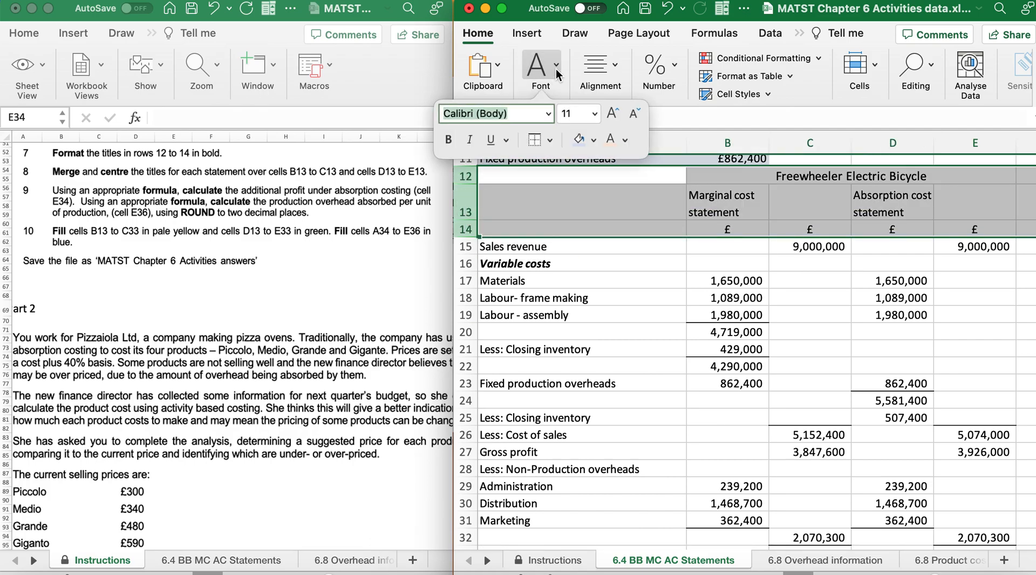
click(449, 139)
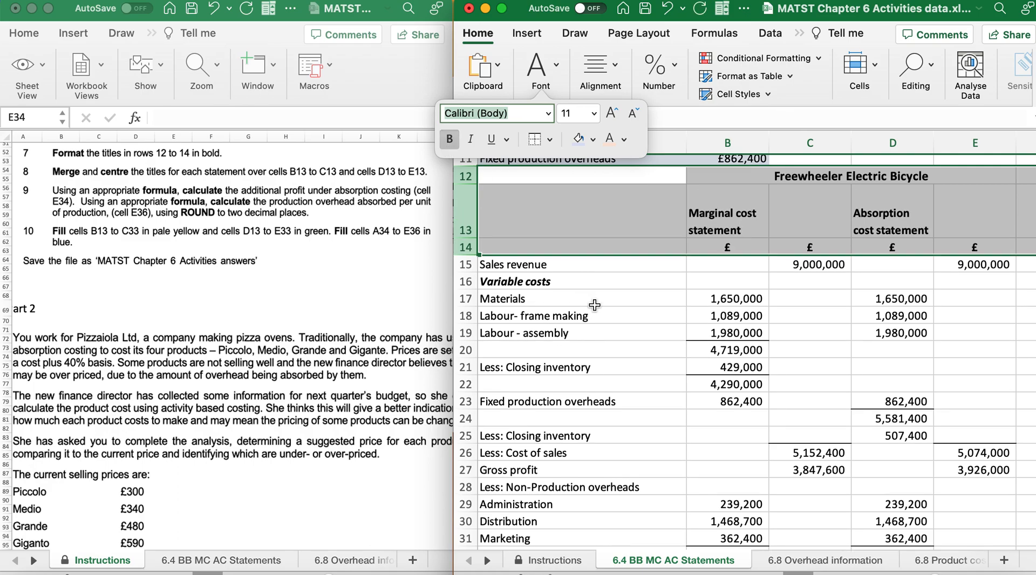
click(529, 300)
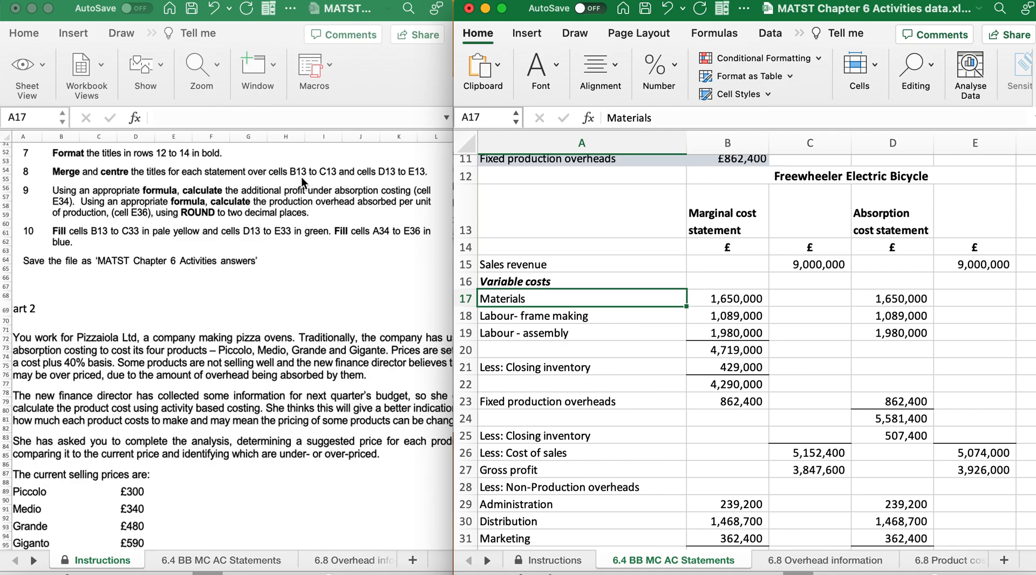
Merge and centre the marginal cost statement title over B13:C13 and the absorption cost statement title over D13:E13.
drag(713, 217, 793, 221)
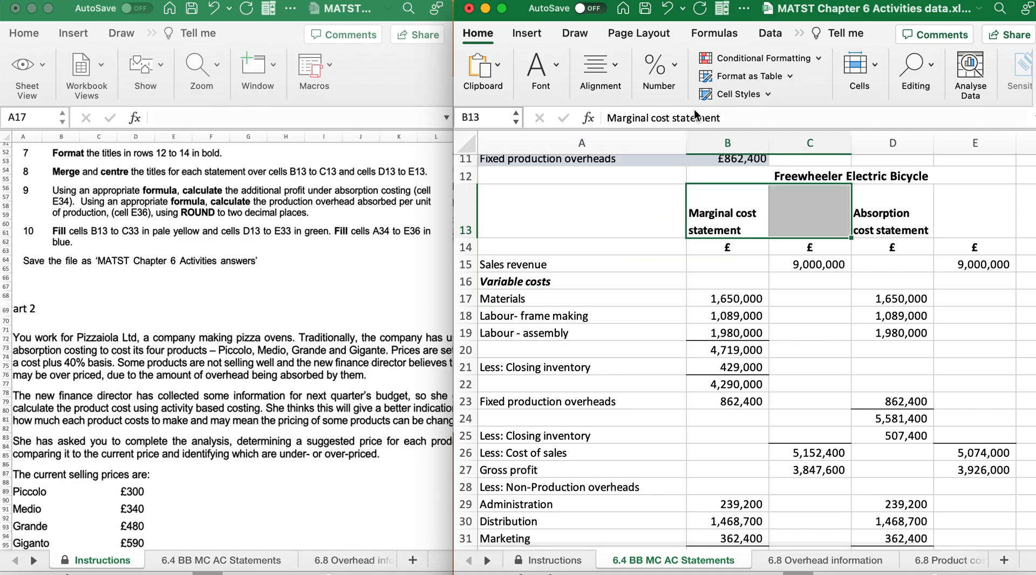
click(616, 68)
click(652, 144)
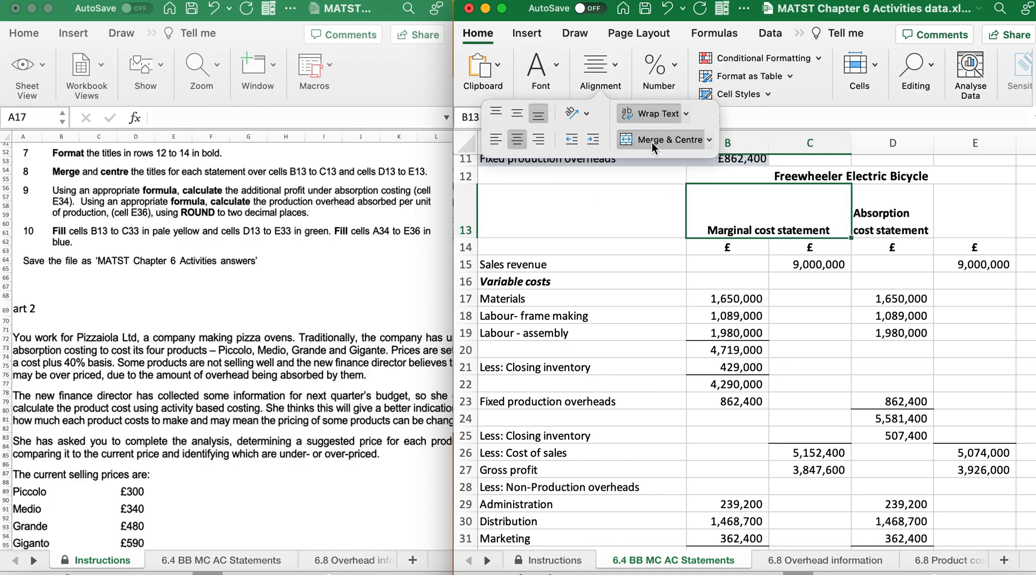
drag(893, 211, 963, 209)
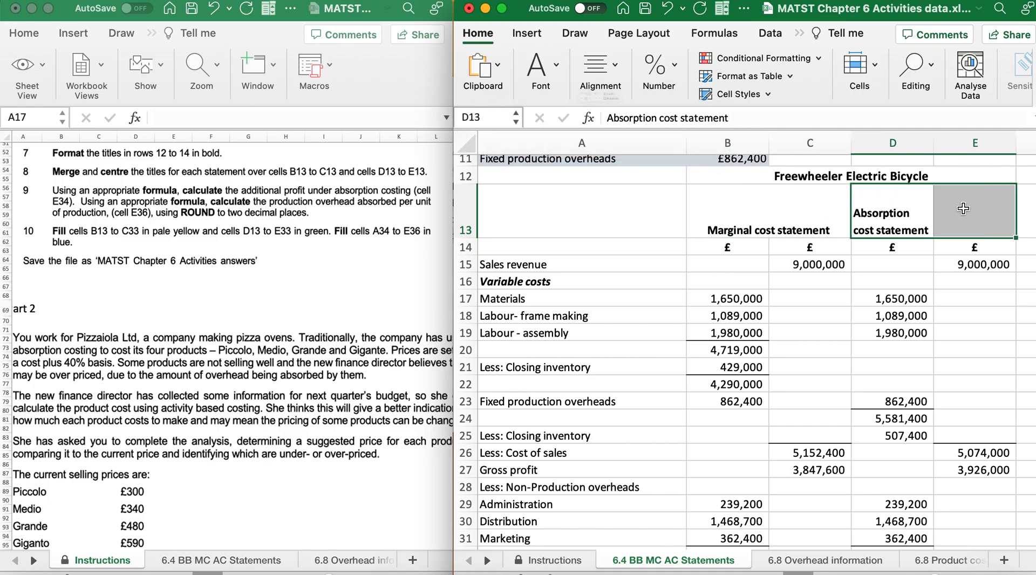
click(618, 69)
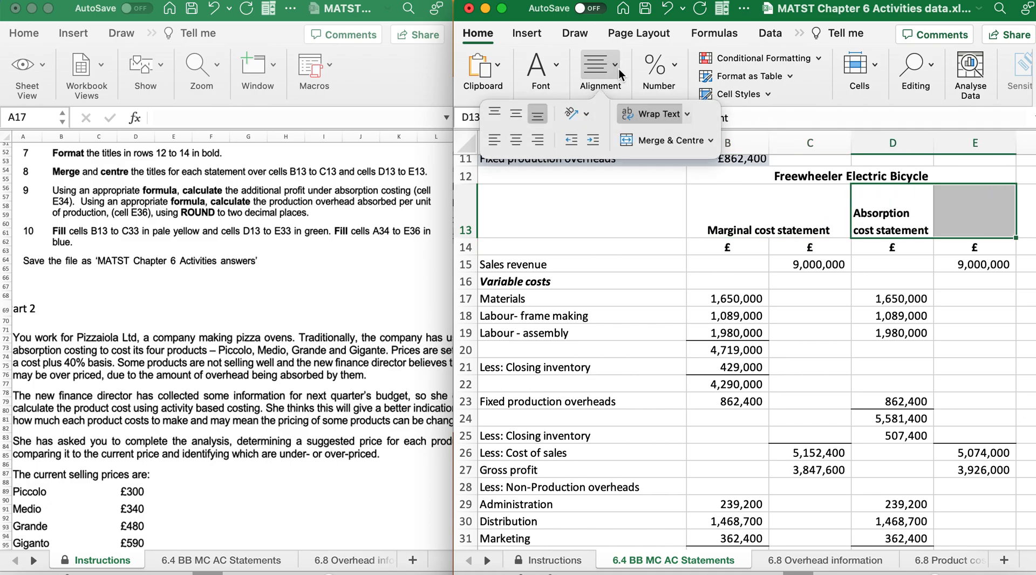
click(643, 140)
click(692, 349)
Calculate the additional profit under absorption costing in E34 with =(E33-C33), absorption net profit less marginal net profit.
scroll(199, 264, down, 1)
scroll(199, 264, down, 2)
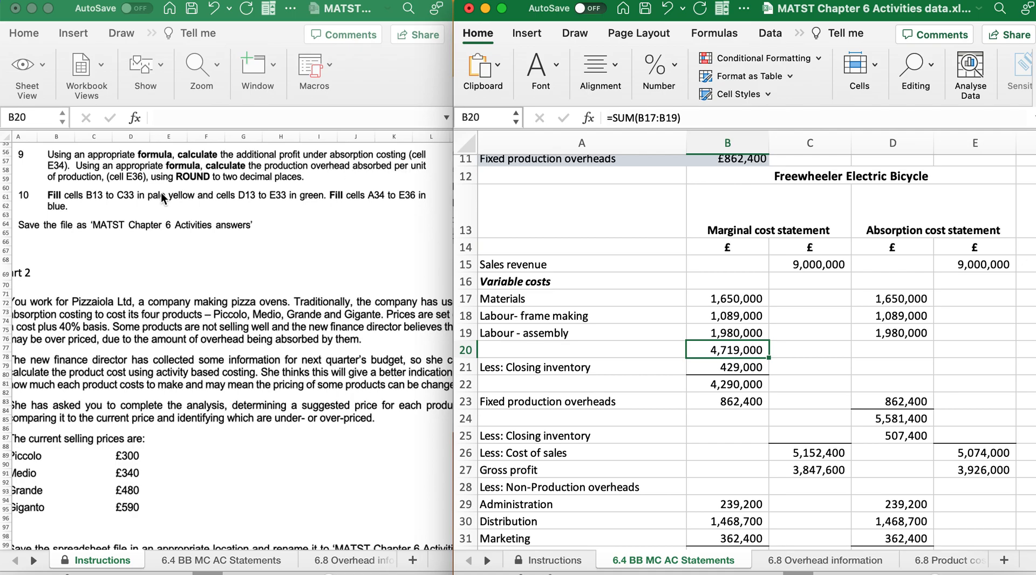
scroll(741, 530, down, 4)
scroll(741, 530, down, 3)
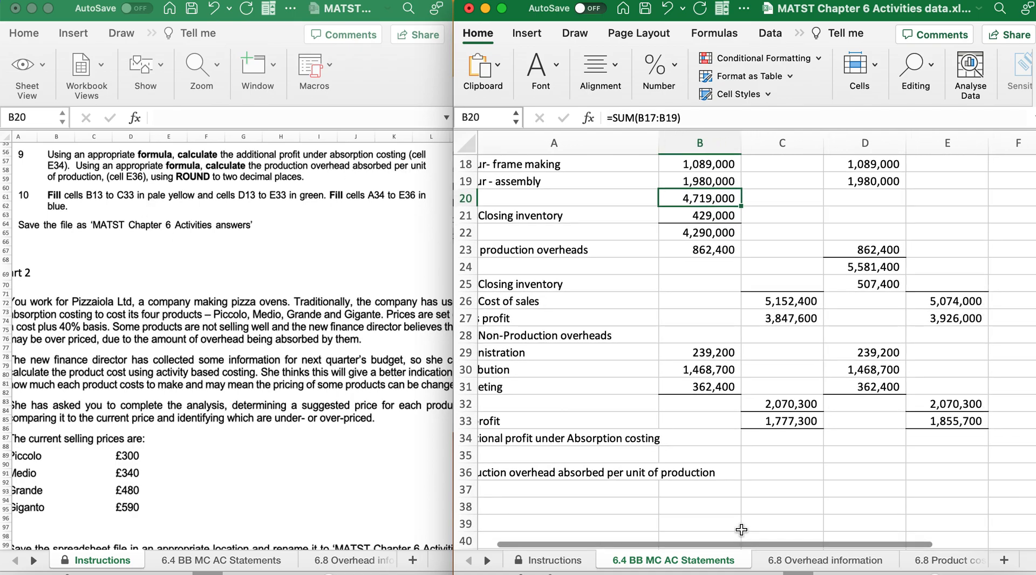
click(936, 432)
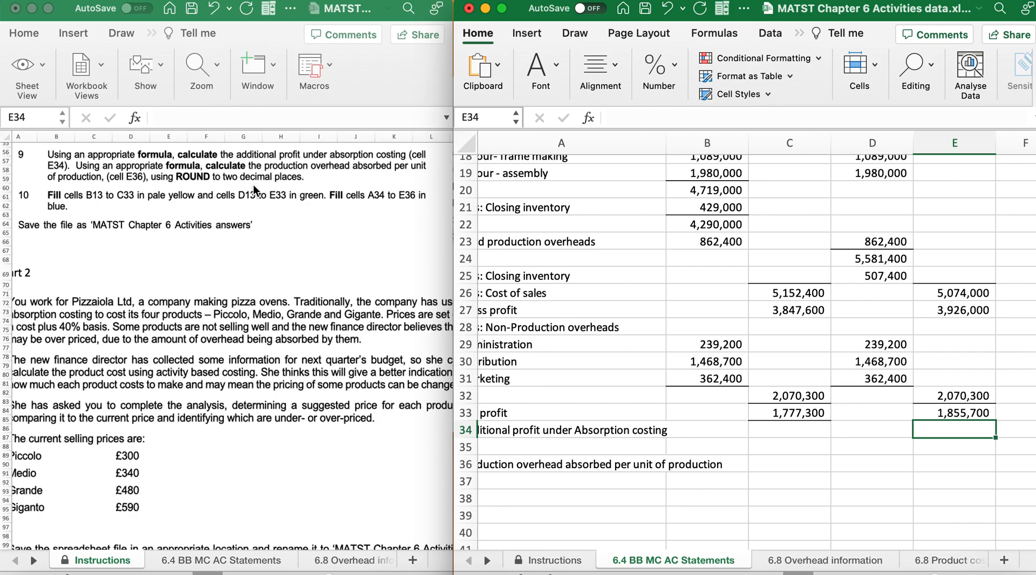
text(=)
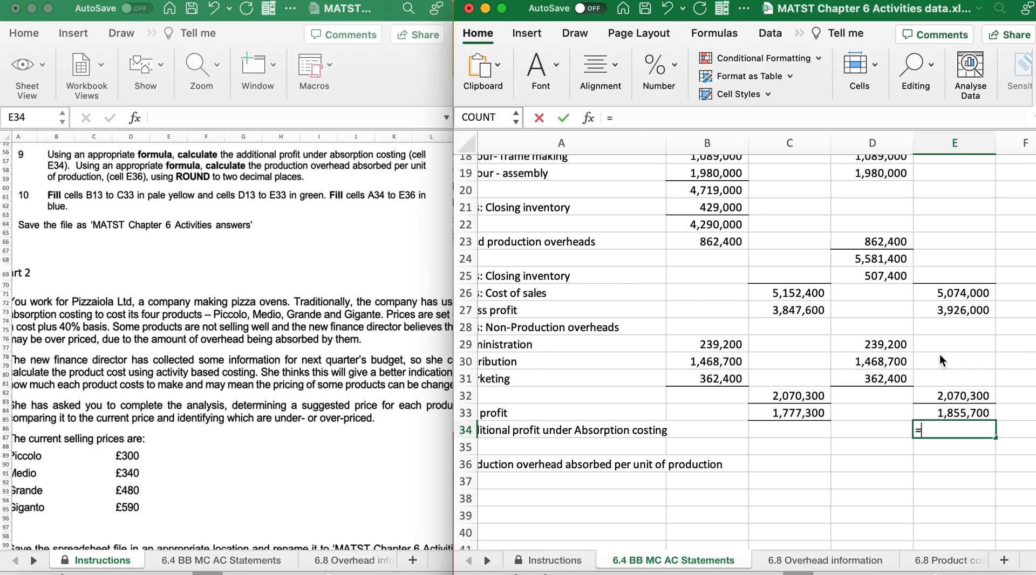
text(()
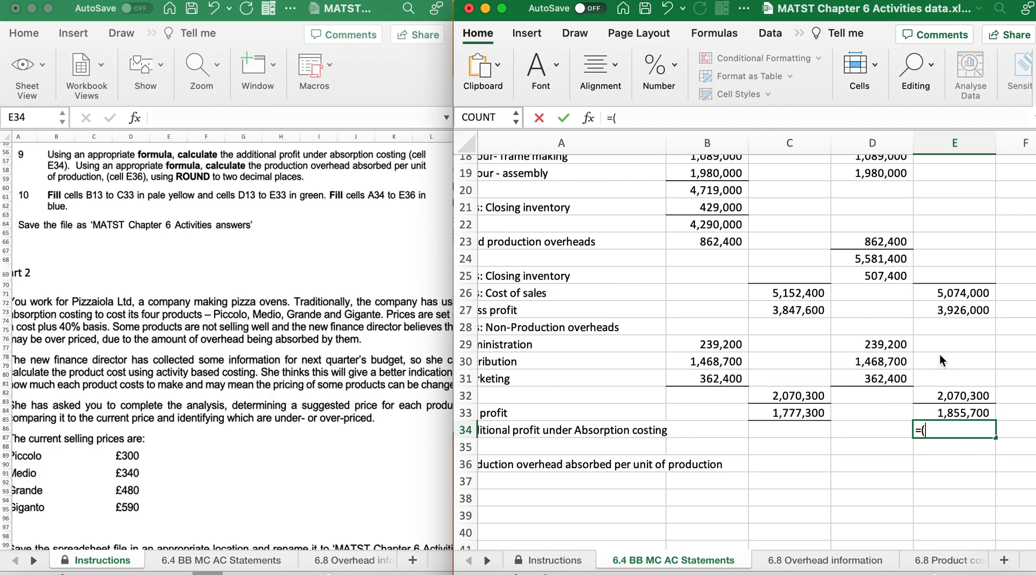
scroll(941, 354, left, 1)
scroll(940, 354, up, 1)
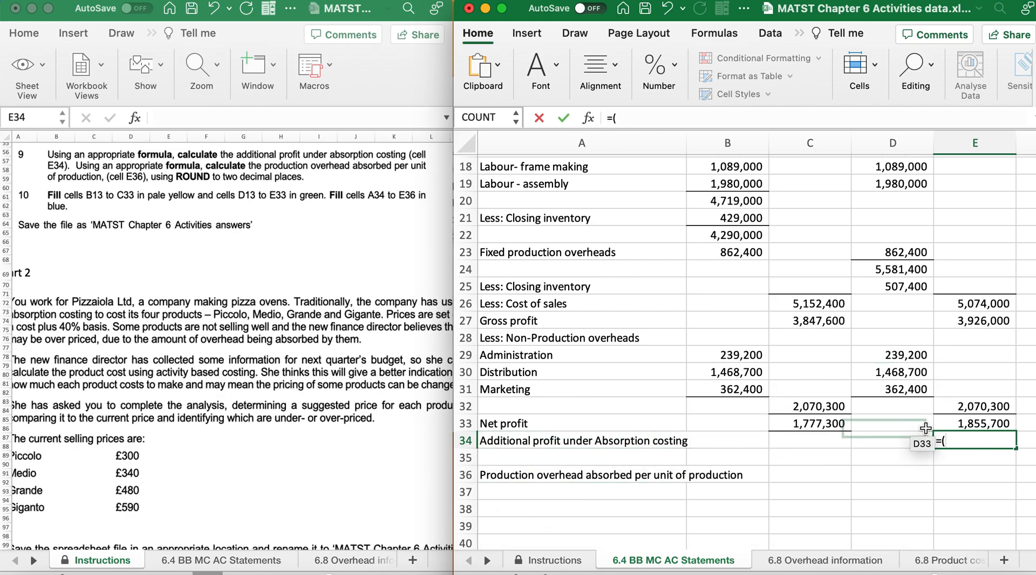
click(974, 426)
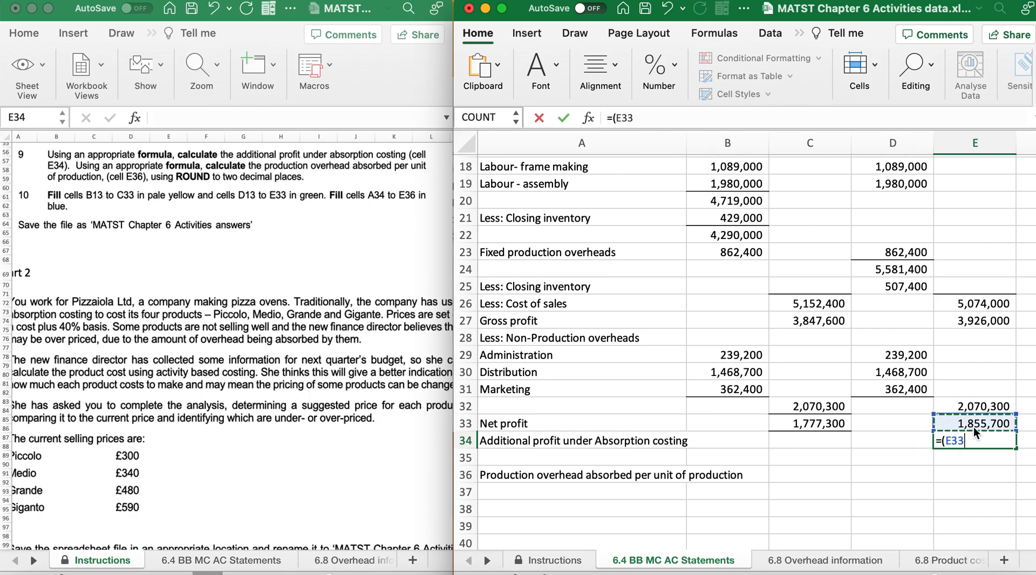
text(-)
click(812, 427)
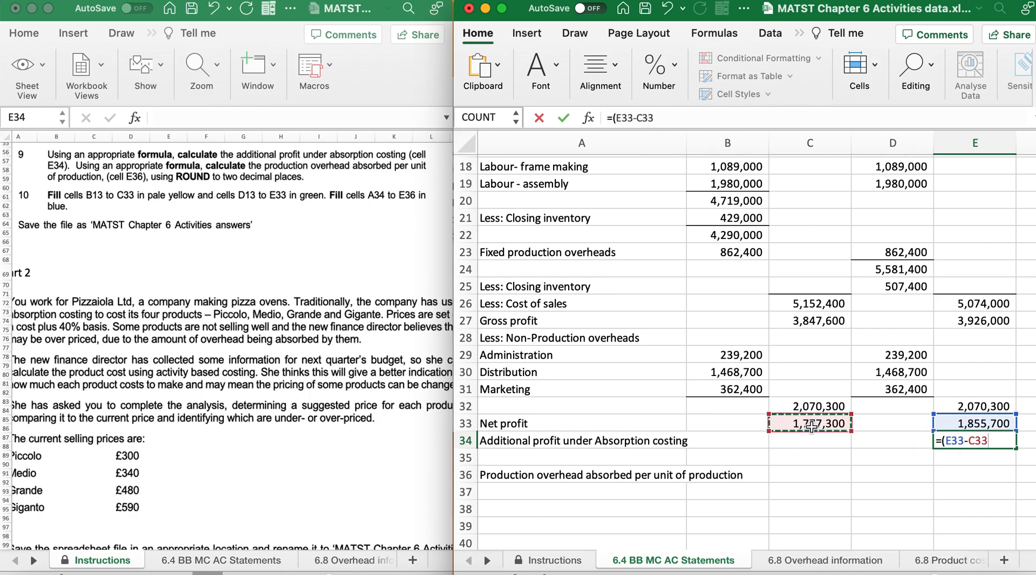
text())
key(Return)
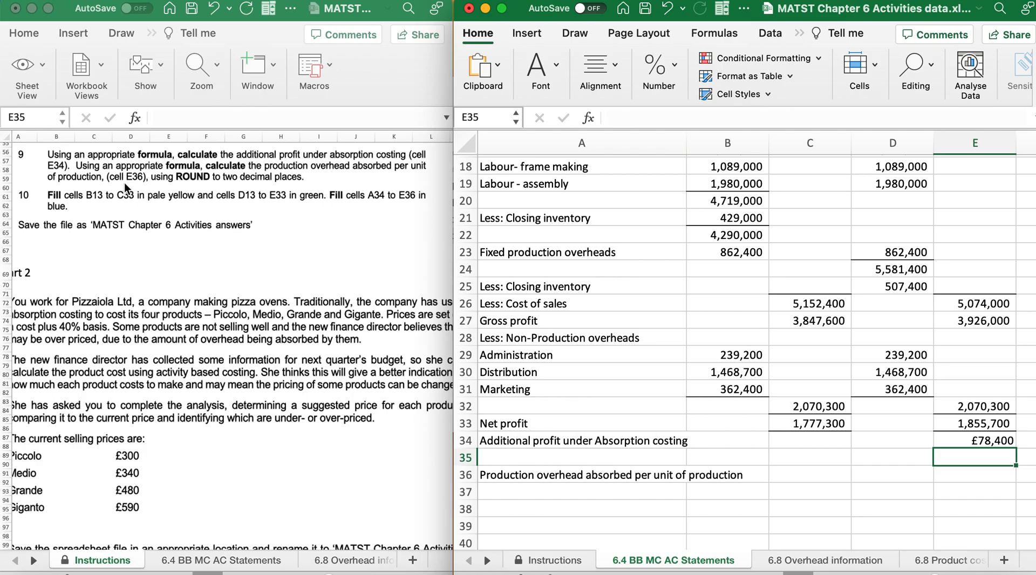
Calculate the production overhead absorbed per unit in E35 with =(D23/B3), fixed production overheads divided by bicycles produced.
text(=()
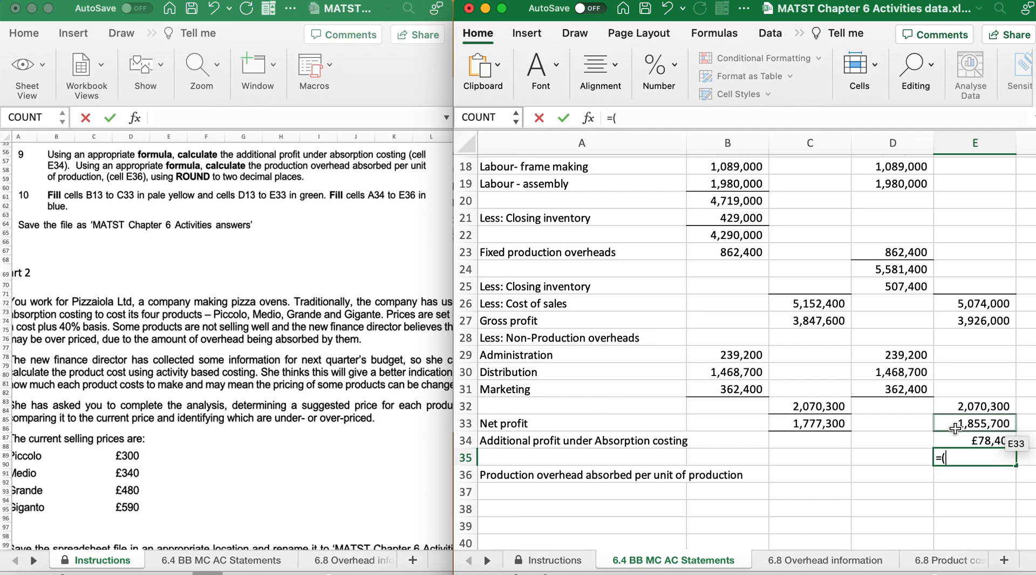
click(893, 253)
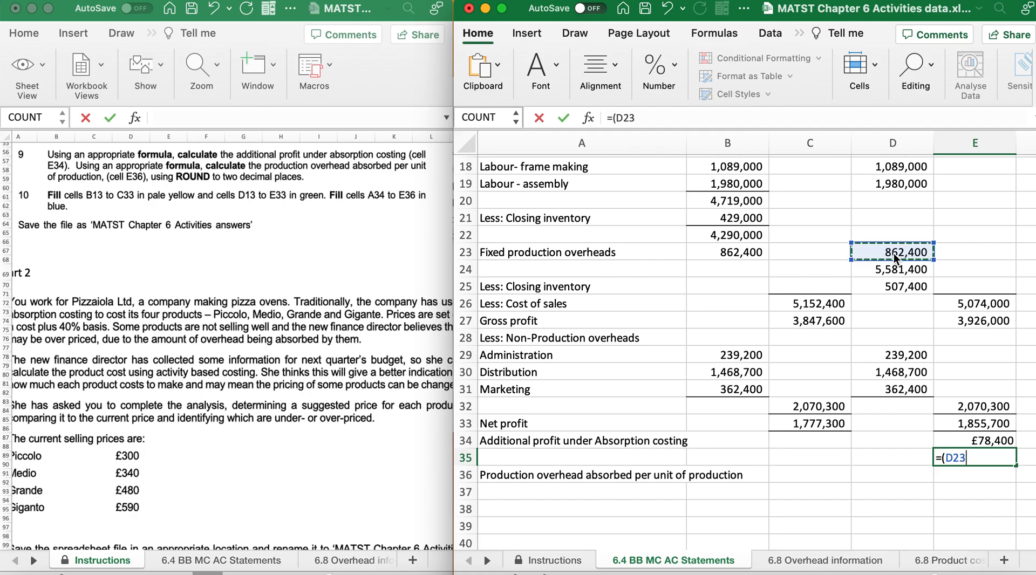
text(/)
scroll(904, 286, up, 5)
scroll(904, 286, up, 3)
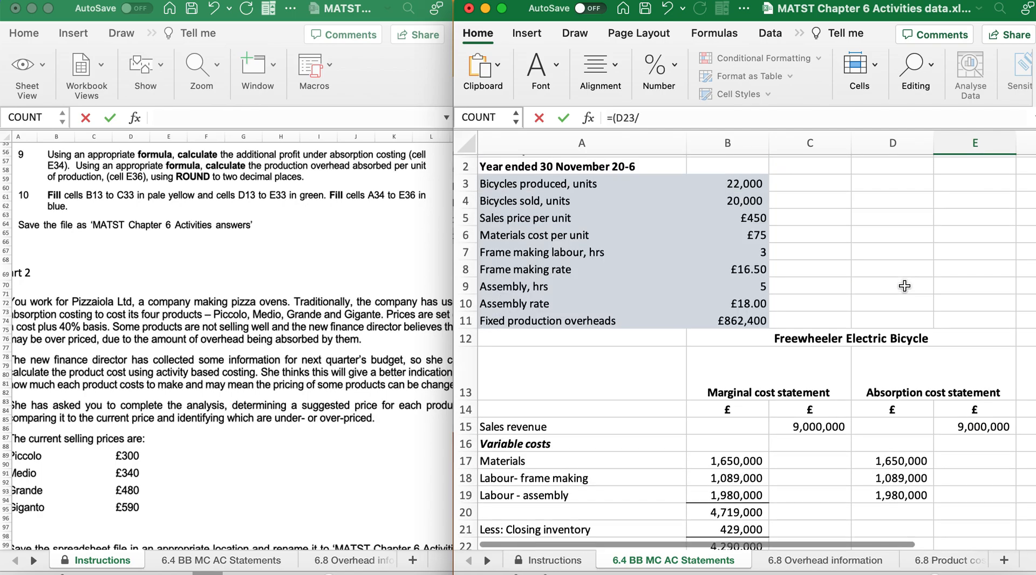
click(738, 183)
text())
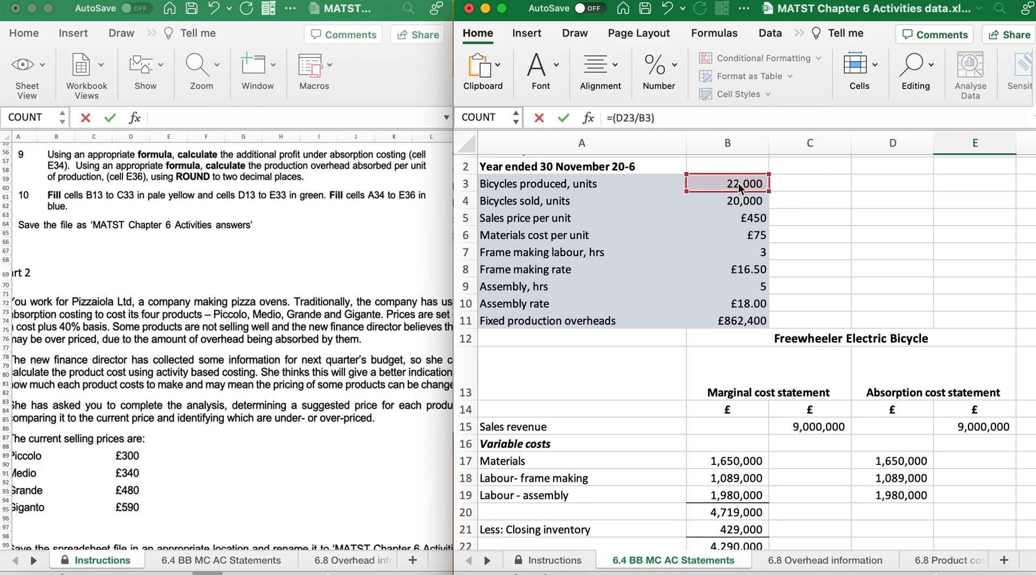
key(Return)
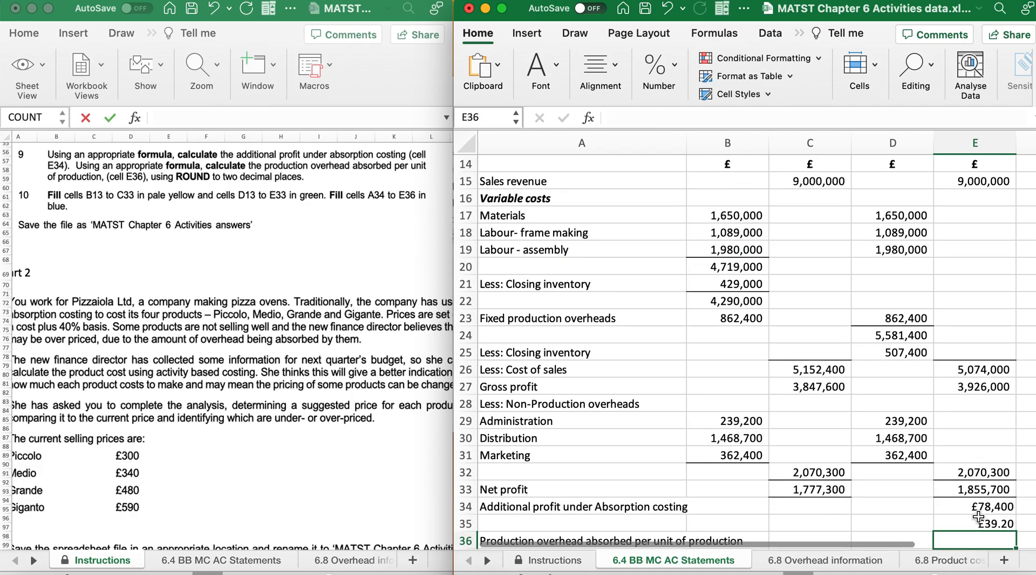
Round the overhead per unit in E35 to two decimal places by changing its formula to =ROUND(D23/B3,2).
click(970, 522)
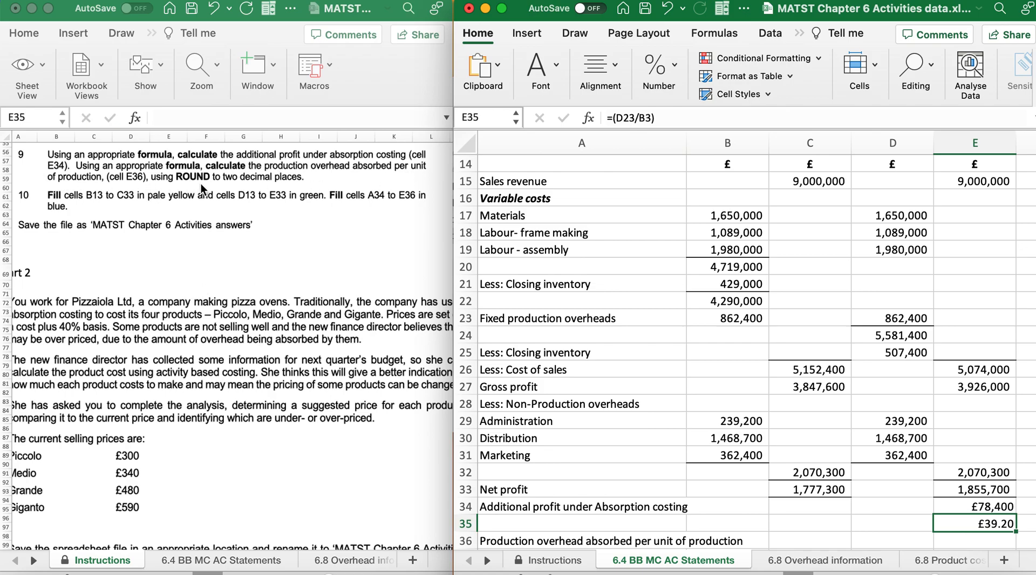
double_click(978, 526)
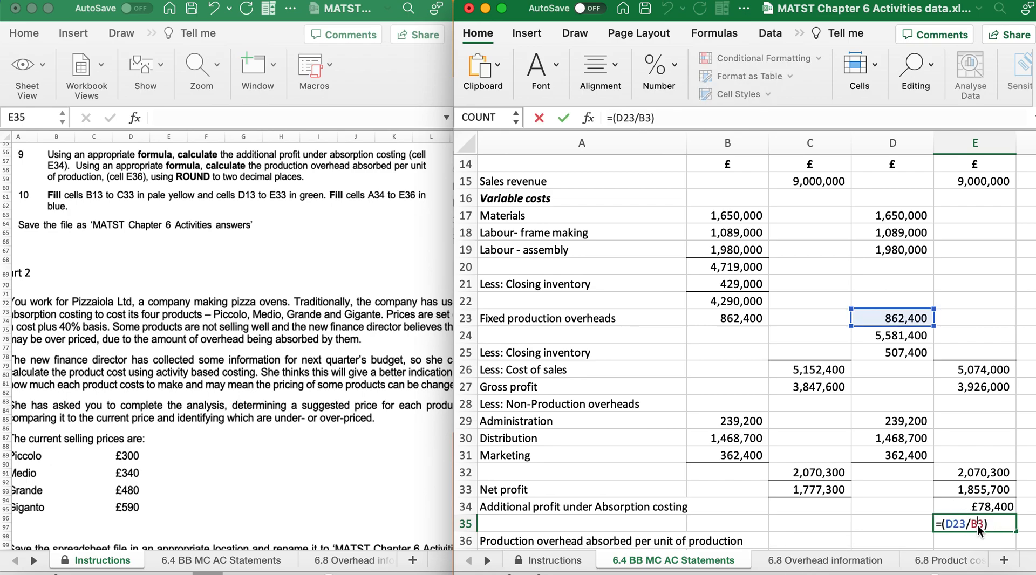
click(939, 524)
text(round)
click(1014, 524)
text(,2)
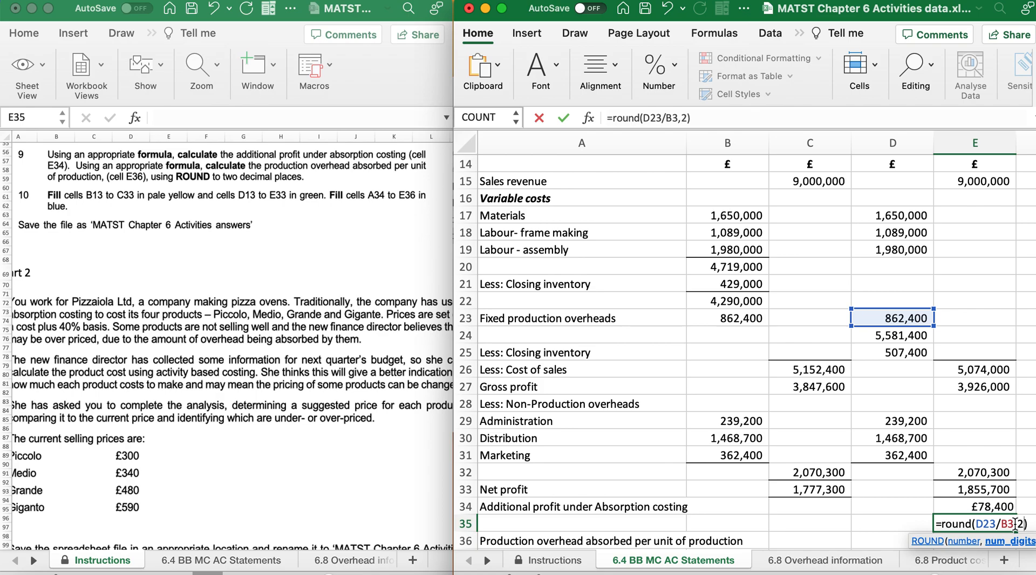
key(Return)
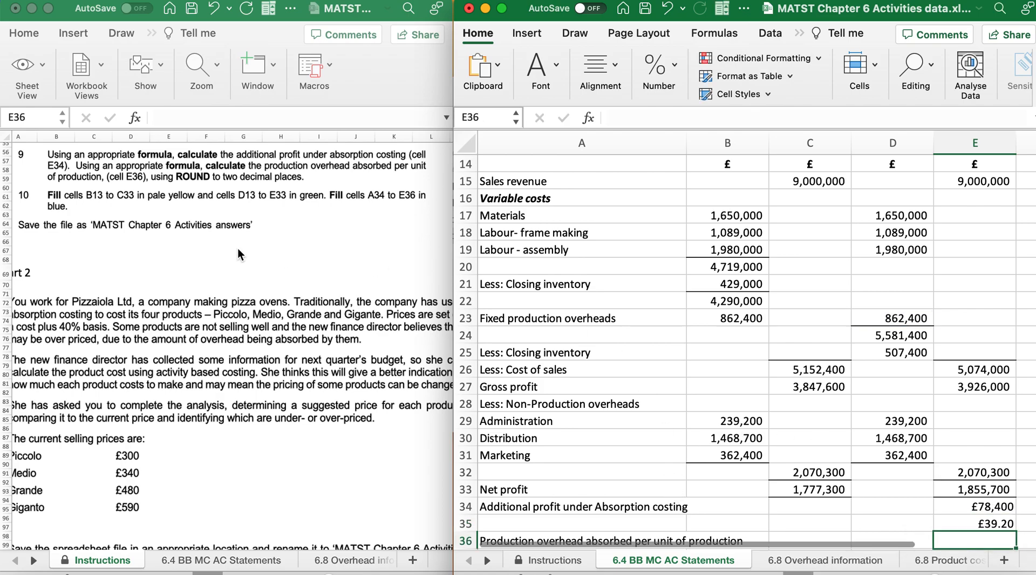
Fill the marginal cost statement cells B13 to C33 in pale yellow.
scroll(239, 253, down, 2)
scroll(237, 252, down, 1)
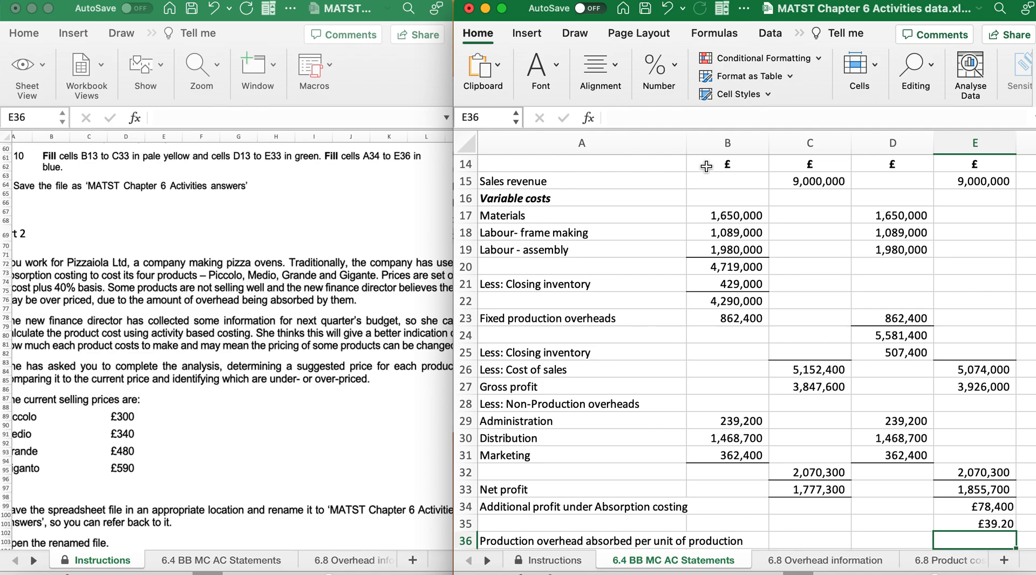
scroll(707, 166, up, 2)
click(716, 190)
drag(715, 190, 770, 540)
scroll(769, 529, down, 3)
scroll(749, 406, up, 2)
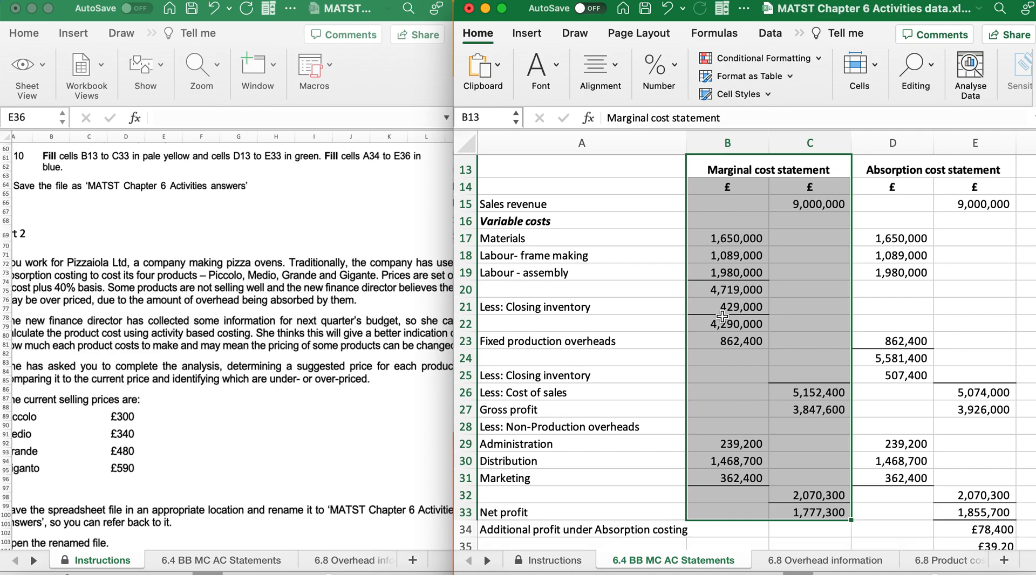
click(553, 74)
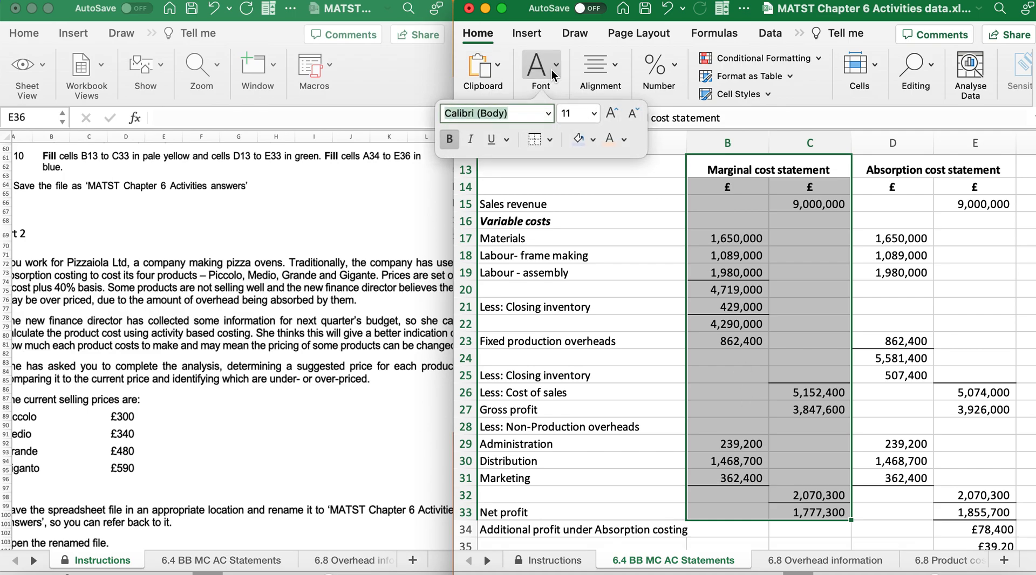
click(593, 140)
click(684, 228)
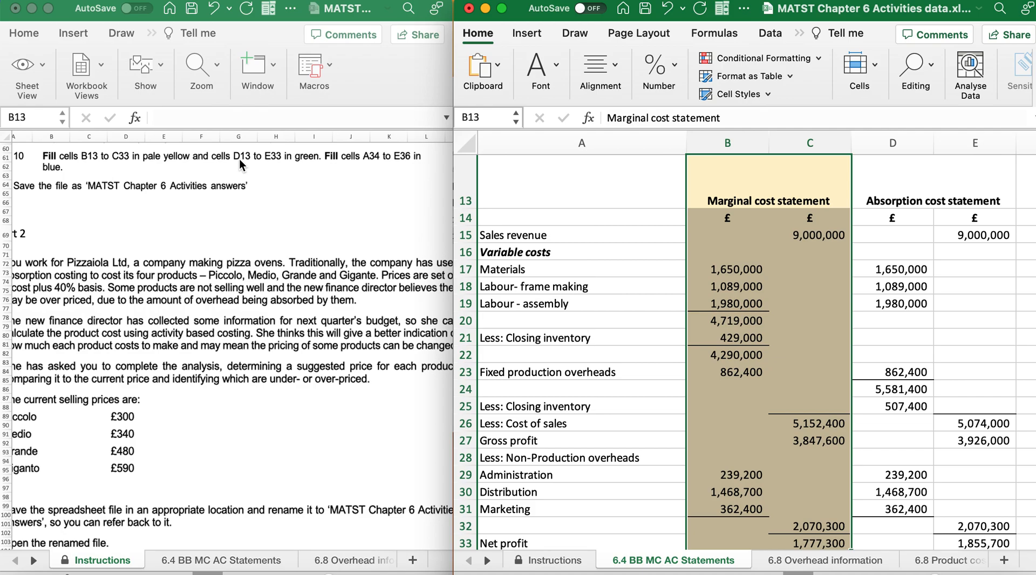
Fill the absorption cost statement cells D13 to E33 in pale green.
drag(874, 182, 971, 486)
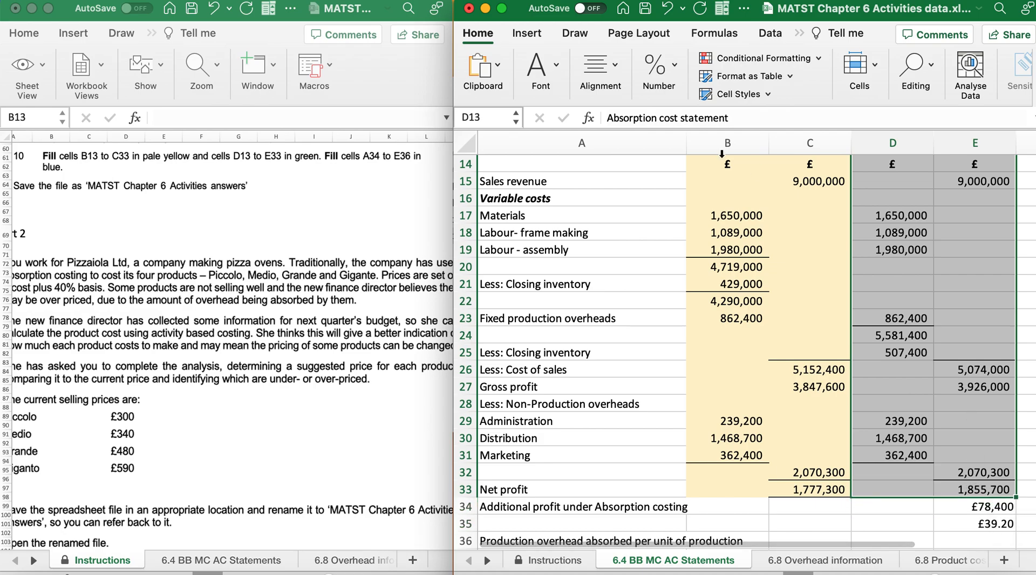
click(556, 68)
click(597, 139)
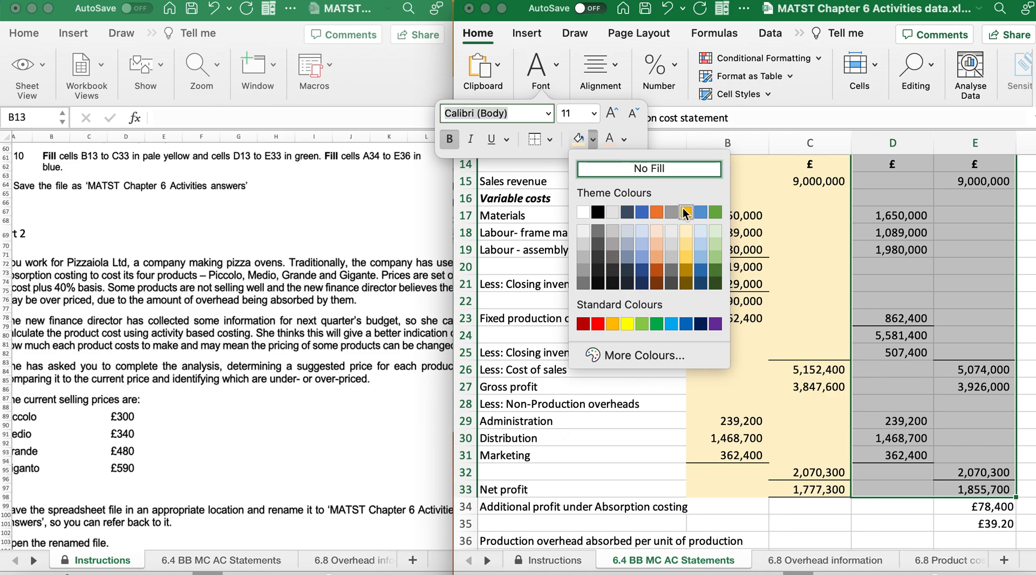
click(715, 234)
scroll(716, 234, up, 6)
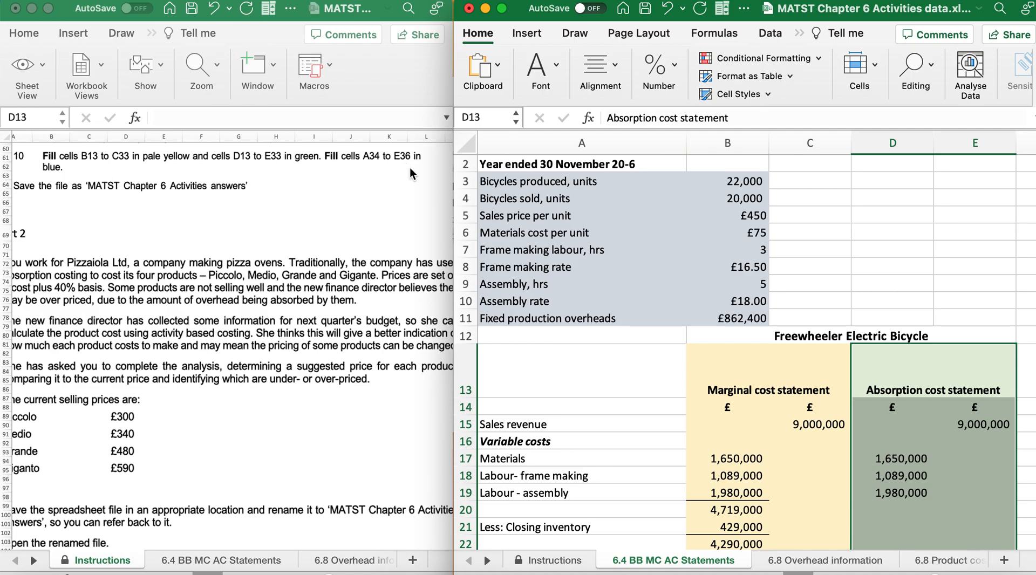
Fill cells A34 to E36, the additional profit and overhead per unit rows, in light blue.
scroll(779, 420, down, 13)
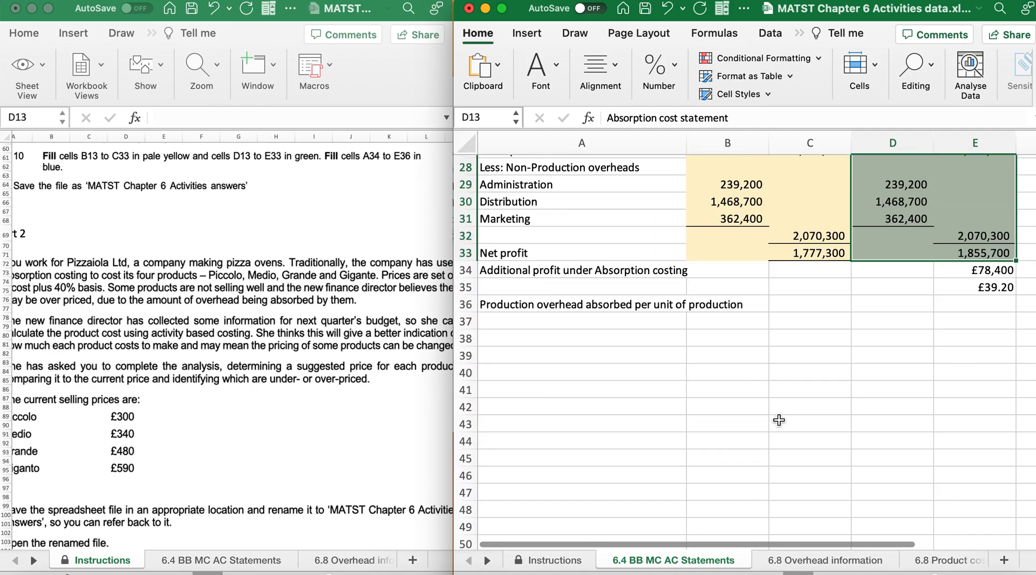
click(607, 266)
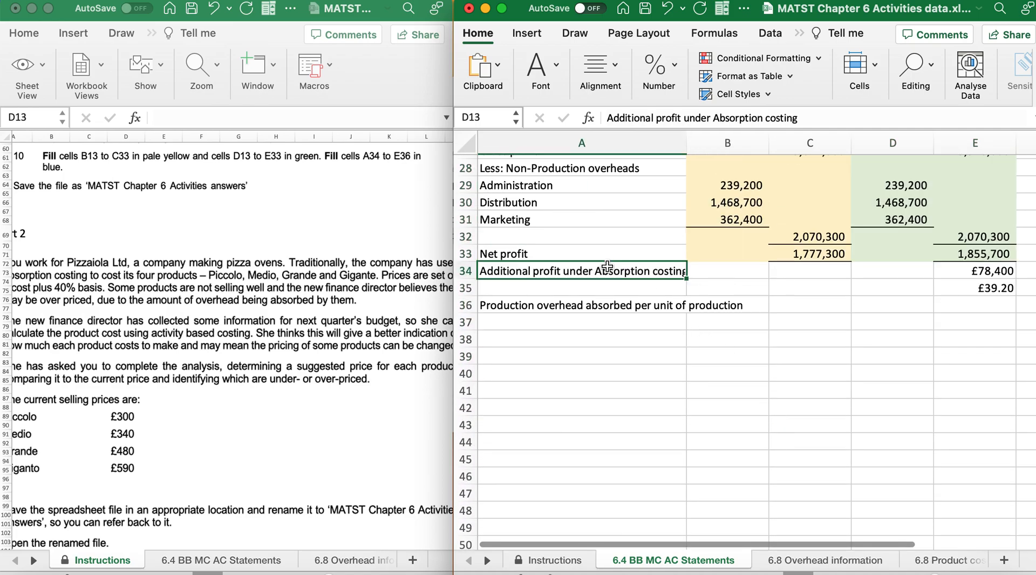
mouse_move(607, 267)
mouse_down()
mouse_move(890, 305)
mouse_move(966, 303)
mouse_up()
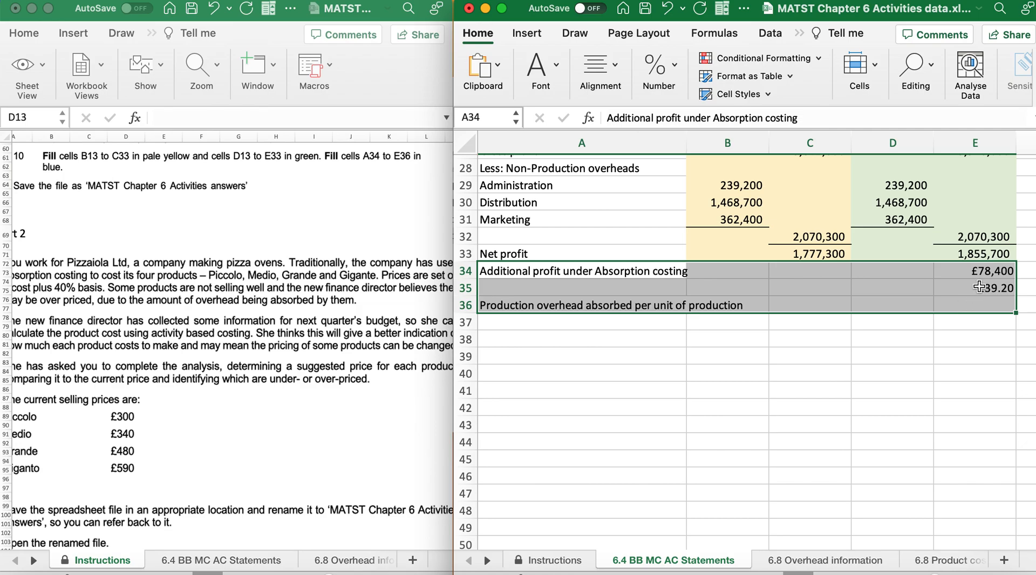
click(555, 67)
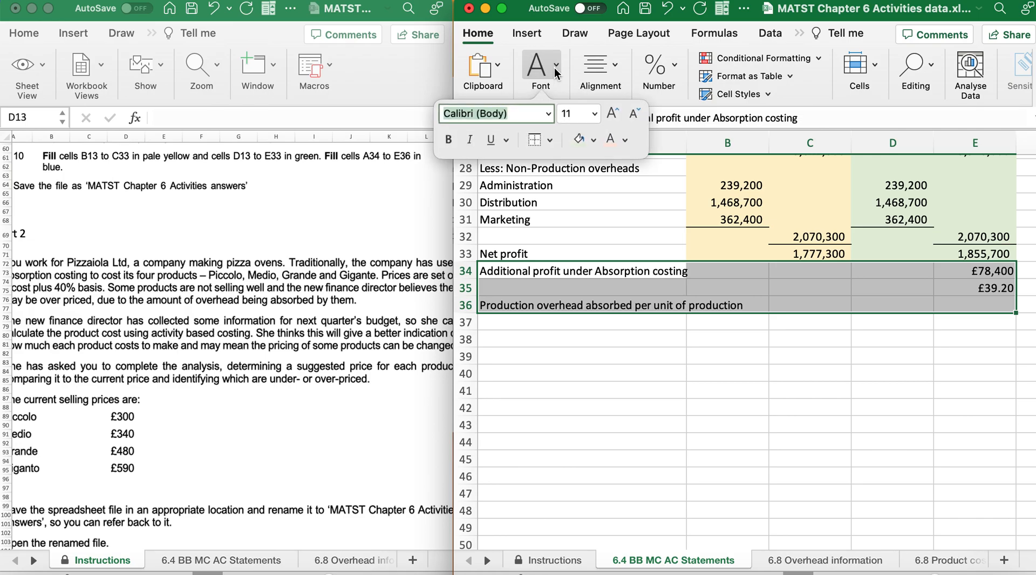
click(593, 139)
click(642, 231)
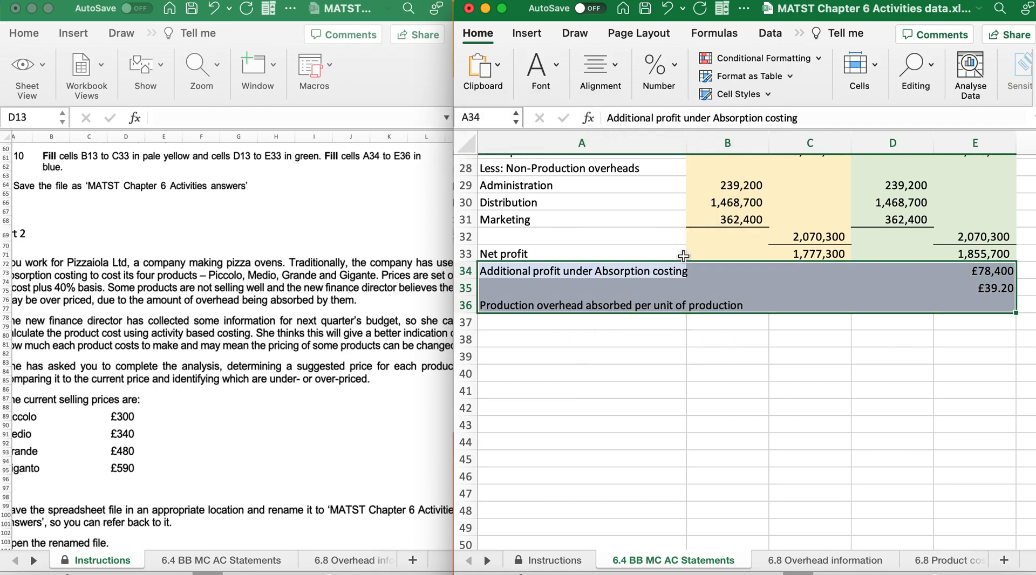
click(975, 323)
Move the rounded overhead per unit formula from E35 to E36 and reapply the light blue fill to E35.
click(996, 290)
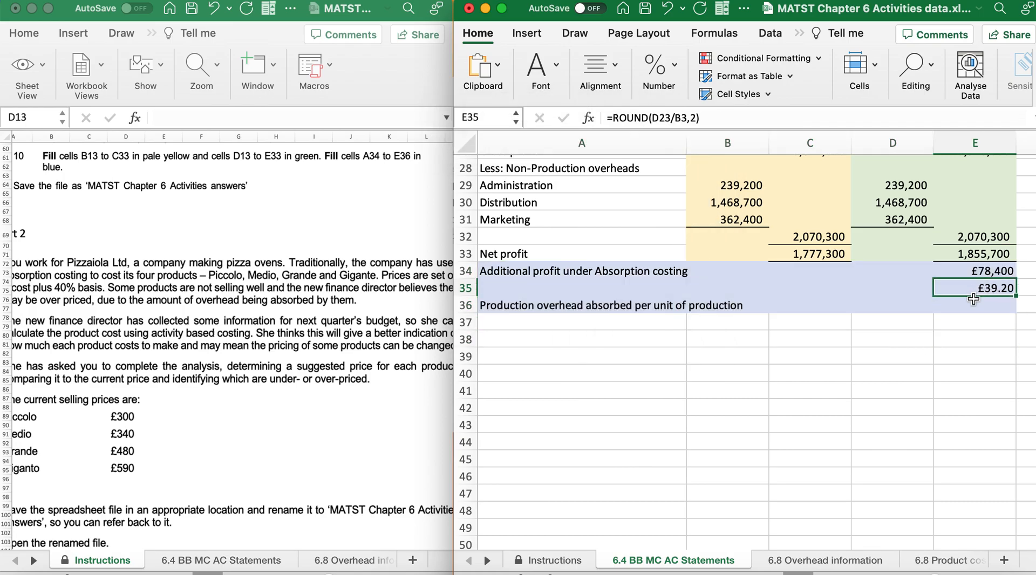
drag(973, 297, 972, 300)
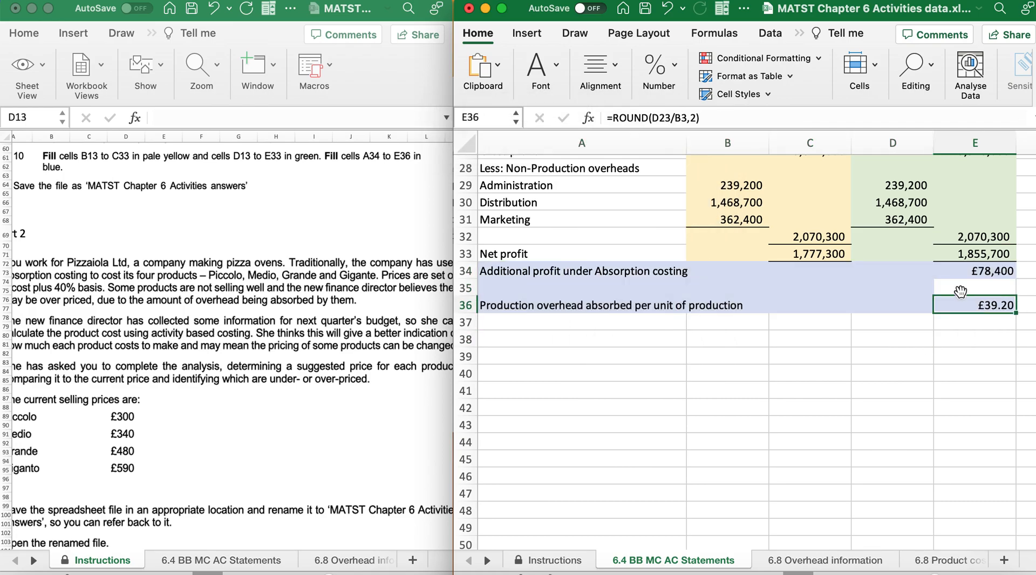
click(955, 289)
click(552, 66)
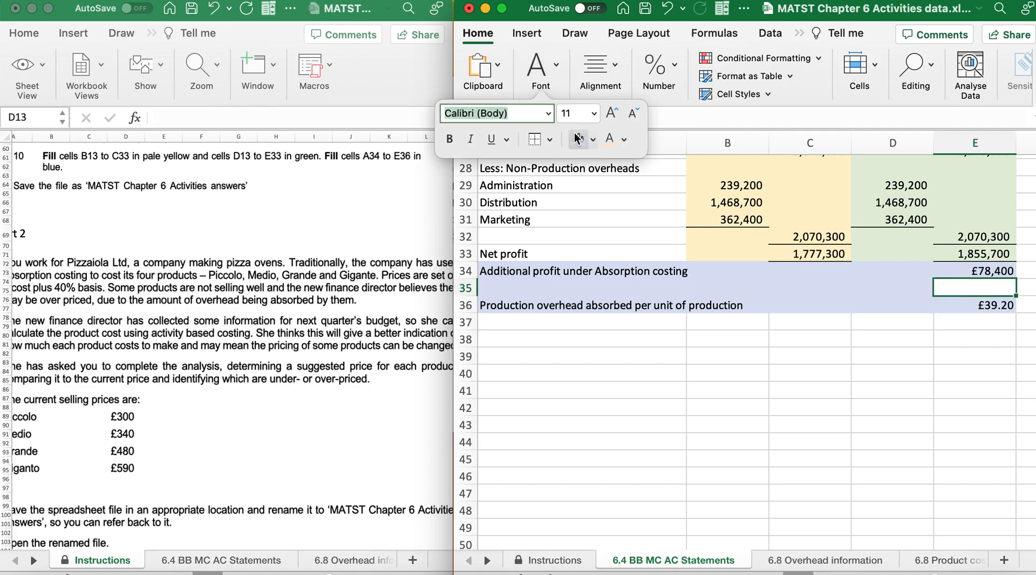
click(561, 116)
click(582, 339)
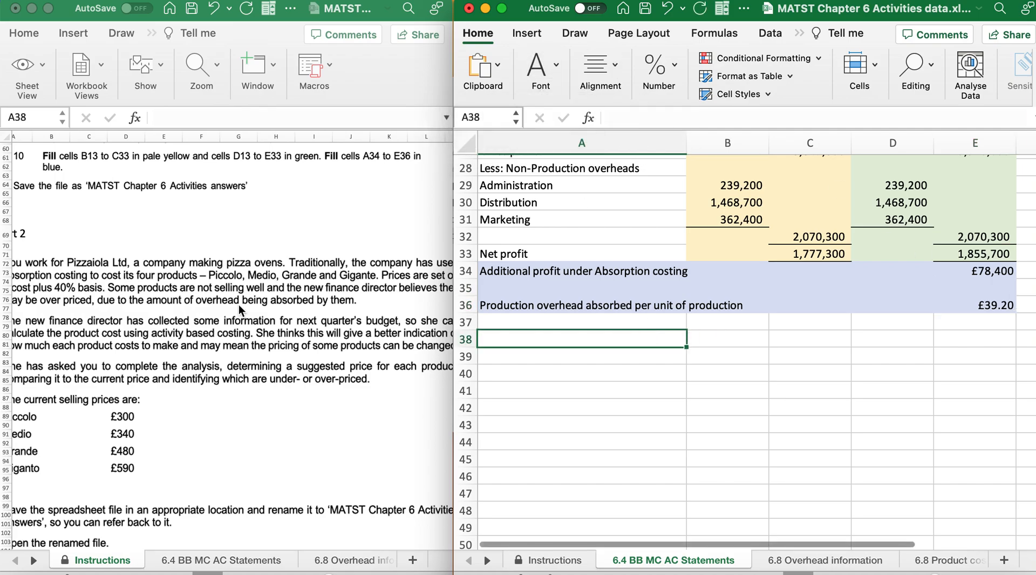
scroll(238, 305, left, 2)
scroll(238, 304, up, 3)
scroll(239, 305, up, 1)
scroll(239, 304, right, 1)
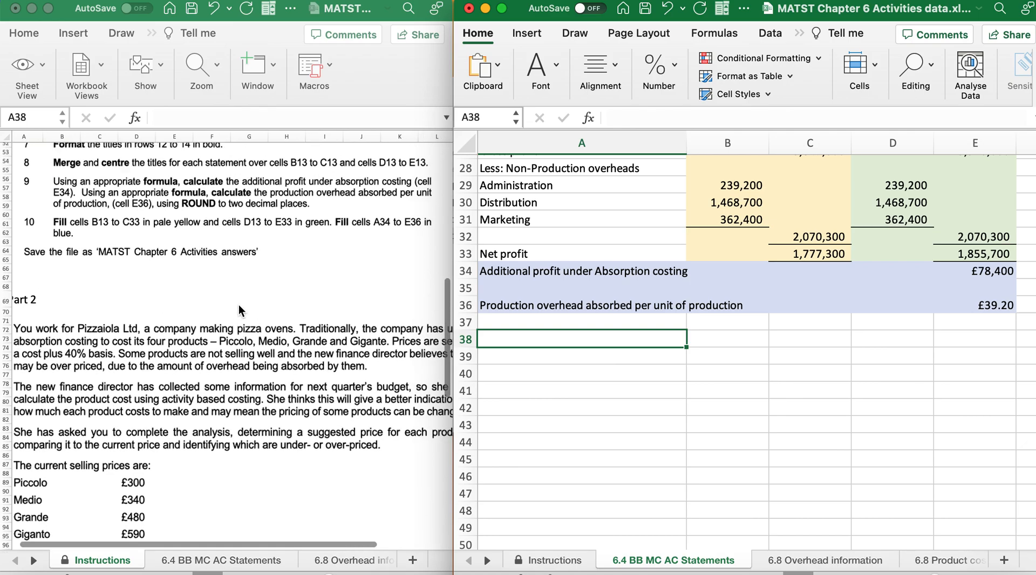
click(528, 365)
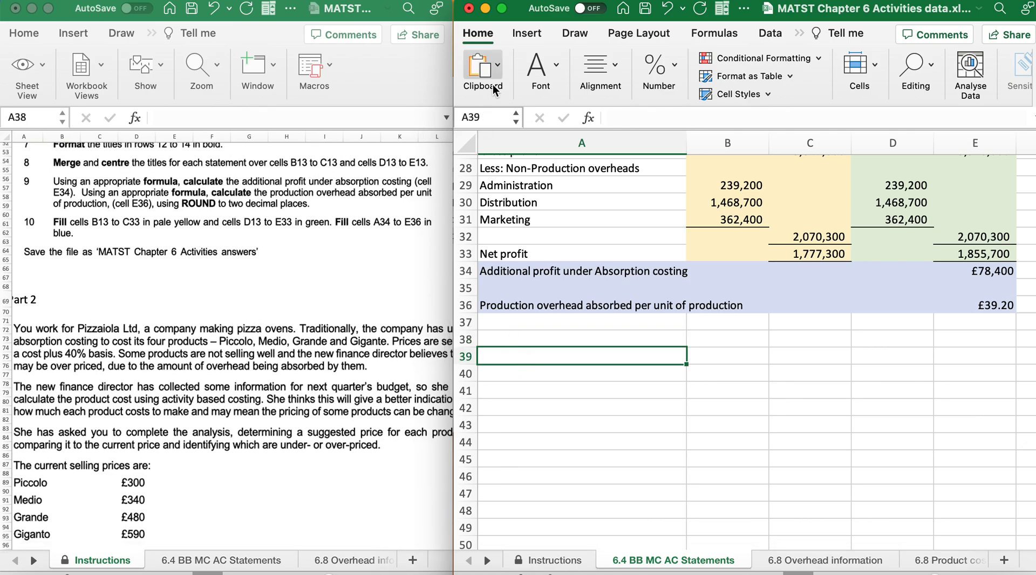